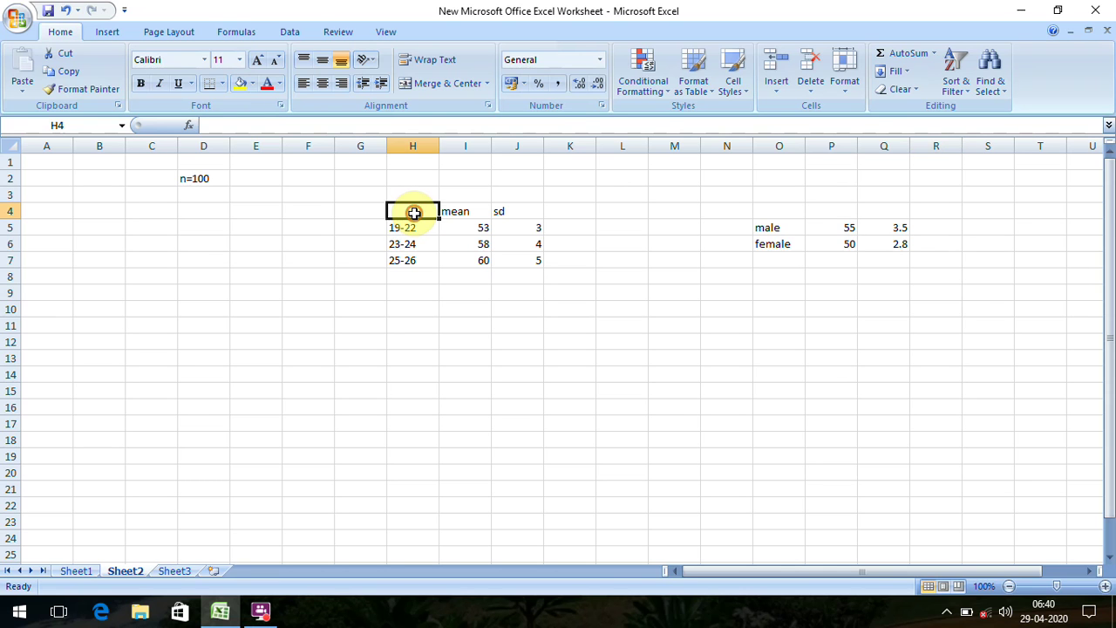
Insert a 3-D clustered cylinder chart from the age-group mean and sd table H4:J7
{"action": "left_click_drag", "start_coordinate": [415, 214], "coordinate": [498, 252]}
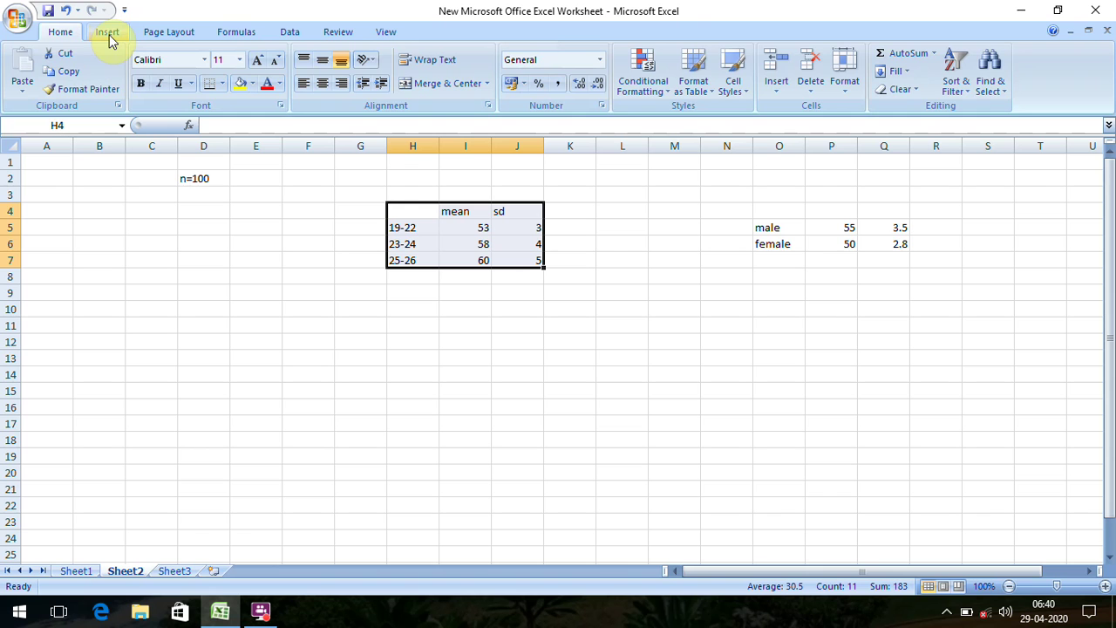
{"action": "left_click", "coordinate": [108, 35]}
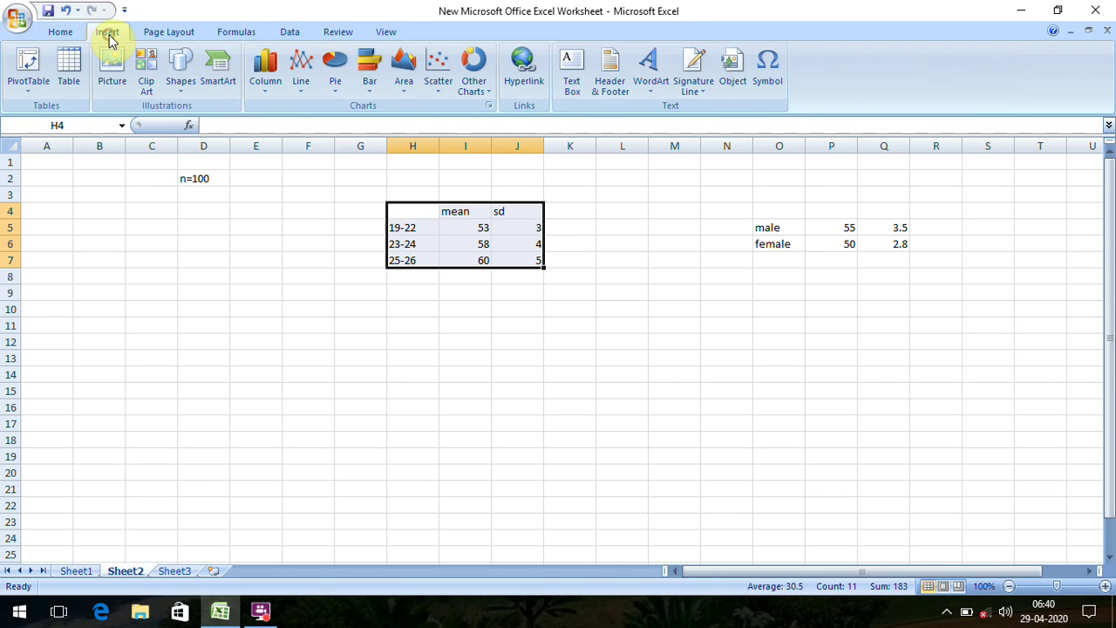
{"action": "left_click", "coordinate": [261, 92]}
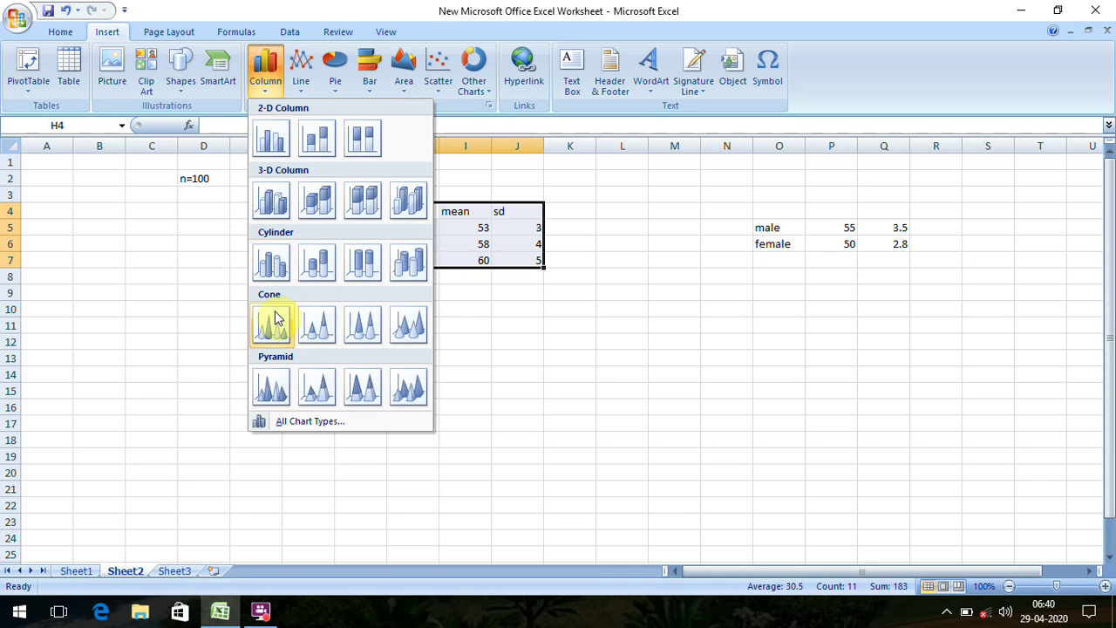
{"action": "left_click", "coordinate": [278, 259]}
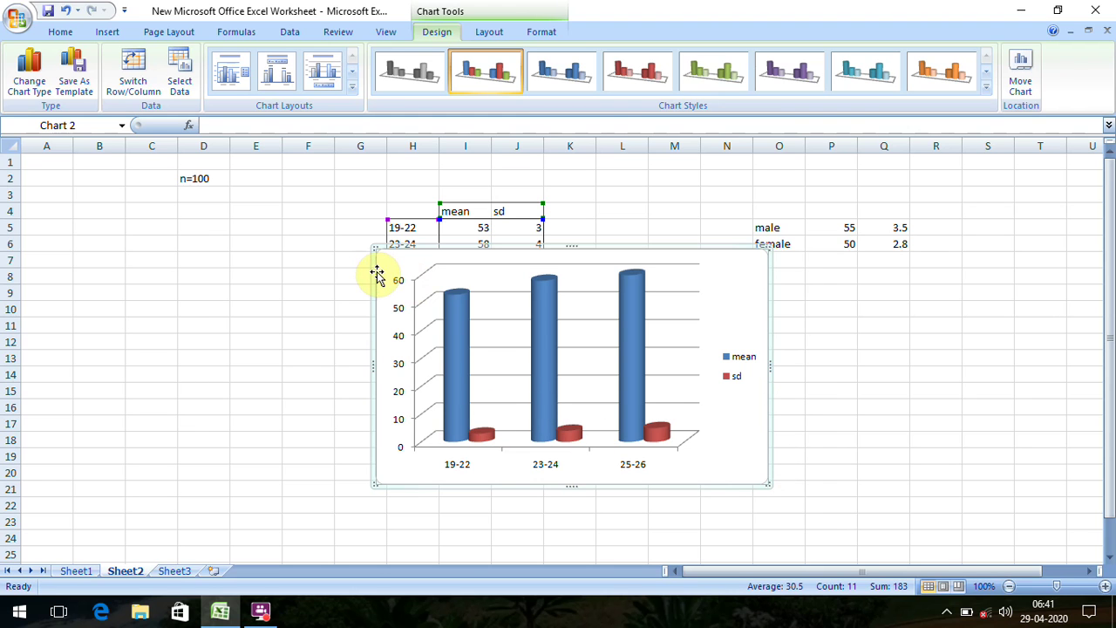
Move the cylinder chart down and right so it sits clear of the table
{"action": "mouse_move", "coordinate": [382, 271]}
{"action": "left_mouse_down"}
{"action": "mouse_move", "coordinate": [489, 276]}
{"action": "mouse_move", "coordinate": [561, 301]}
{"action": "left_mouse_up"}
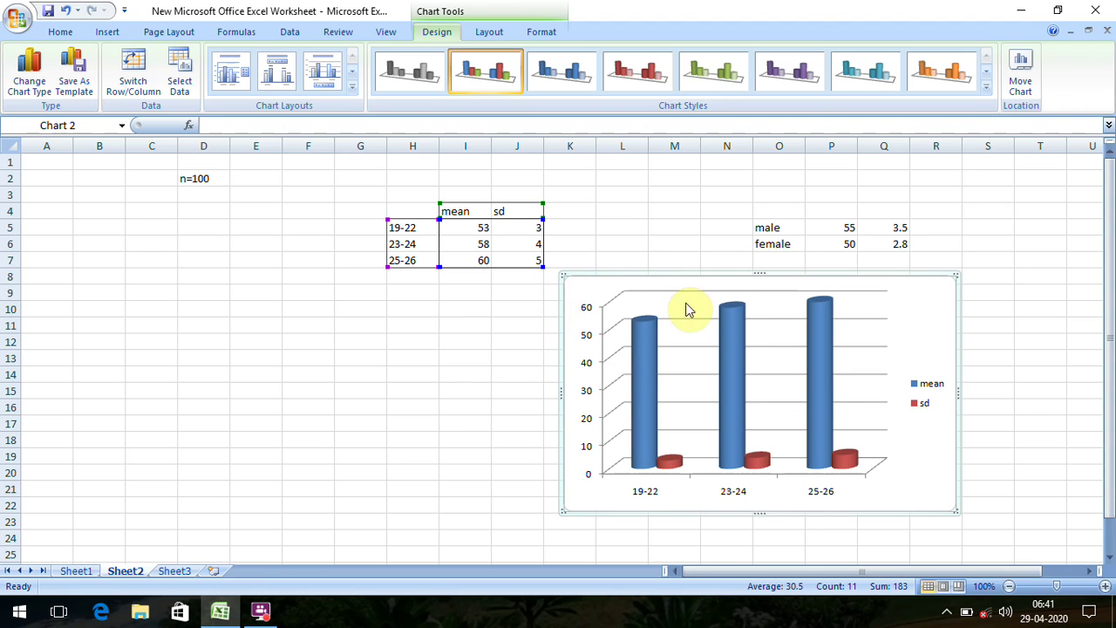
{"action": "left_click", "coordinate": [926, 395]}
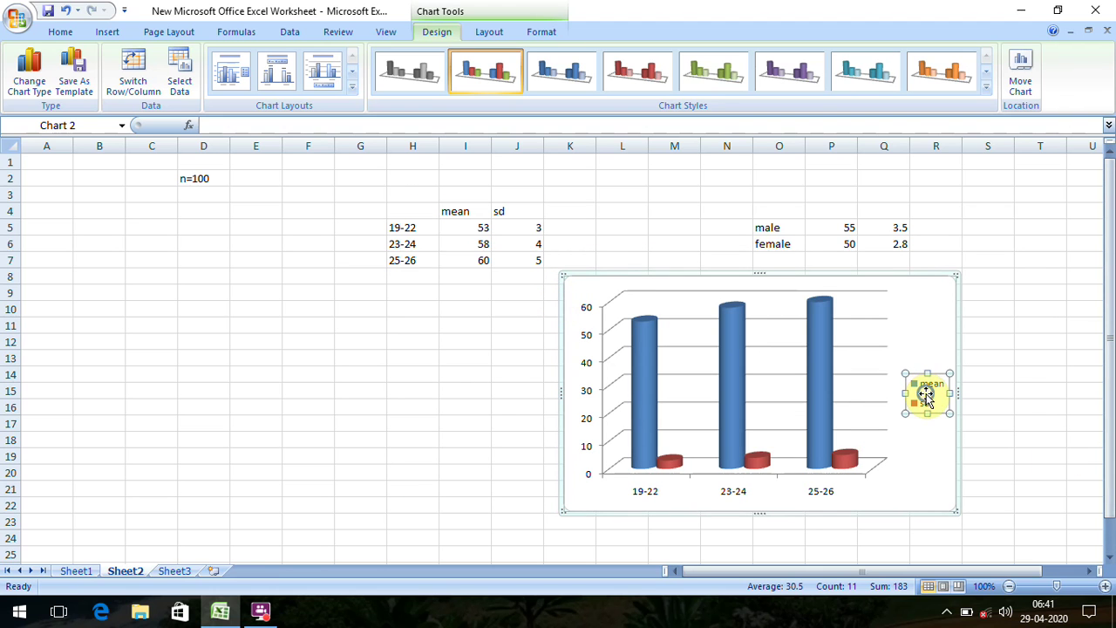
{"action": "right_click", "coordinate": [926, 395]}
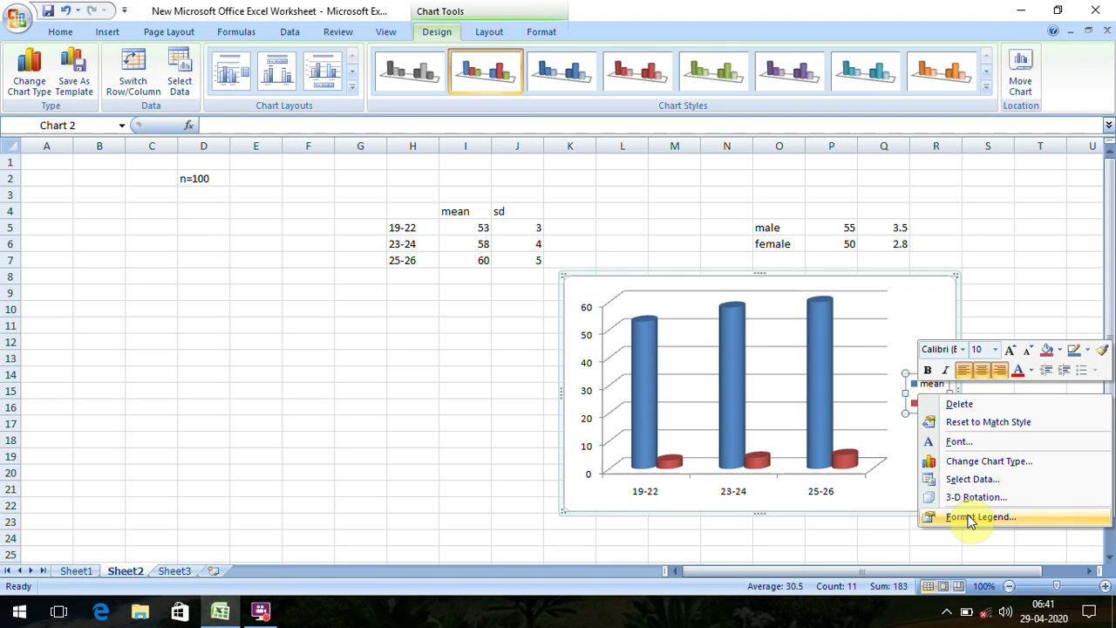
{"action": "left_click", "coordinate": [970, 518]}
{"action": "left_click", "coordinate": [968, 521]}
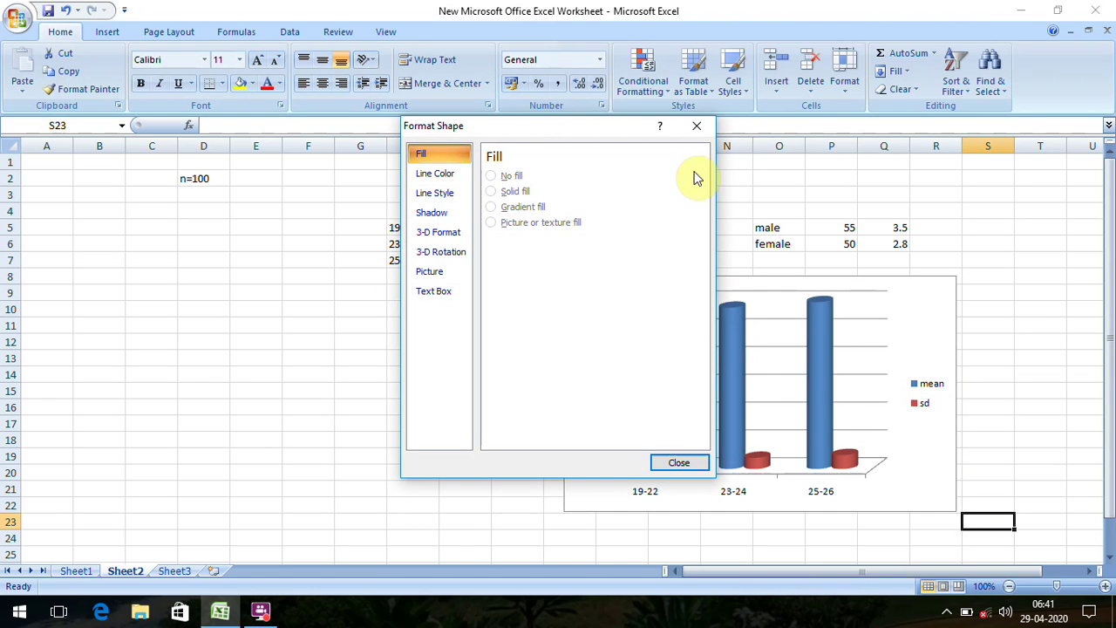
{"action": "left_click", "coordinate": [697, 126]}
Set the chart legend position to Bottom, below the plot
{"action": "left_click", "coordinate": [926, 404]}
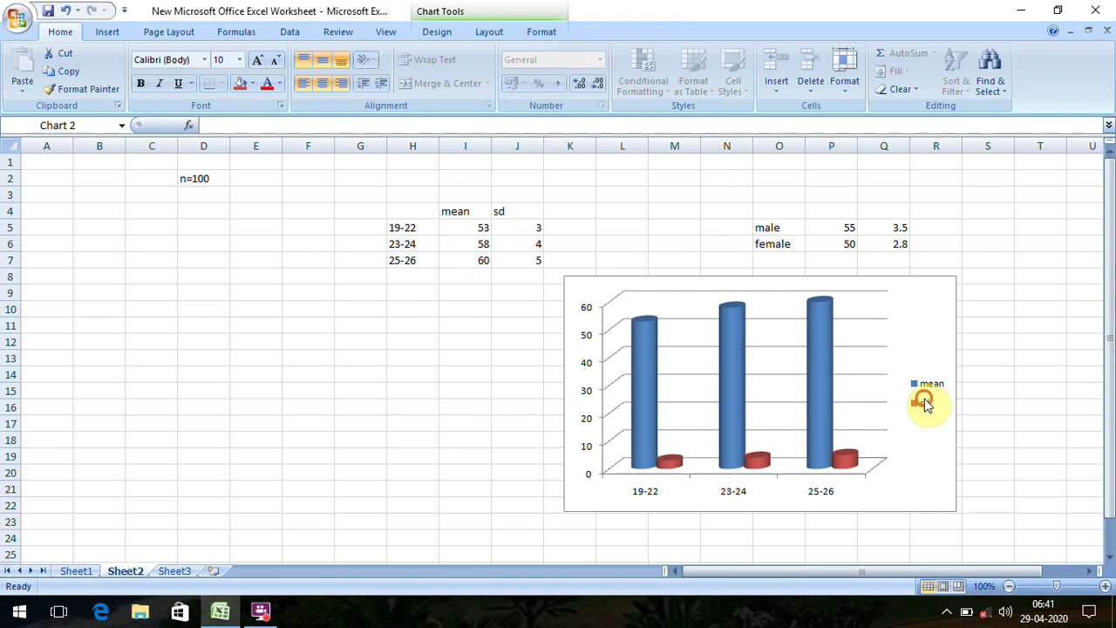
{"action": "right_click", "coordinate": [924, 402]}
{"action": "left_click", "coordinate": [981, 522]}
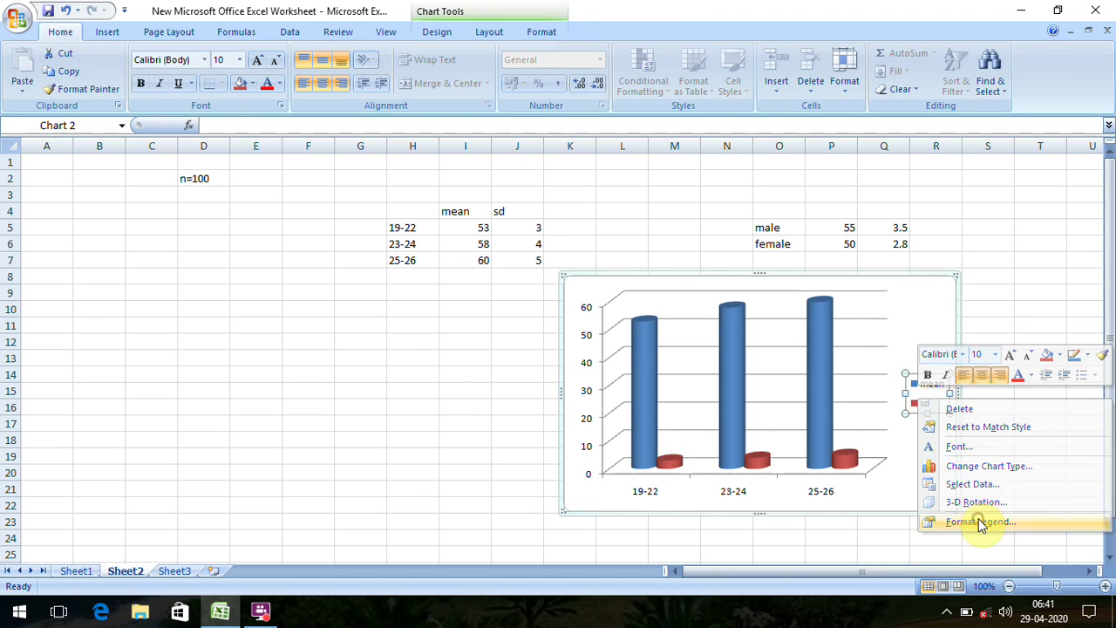
{"action": "left_click", "coordinate": [504, 169]}
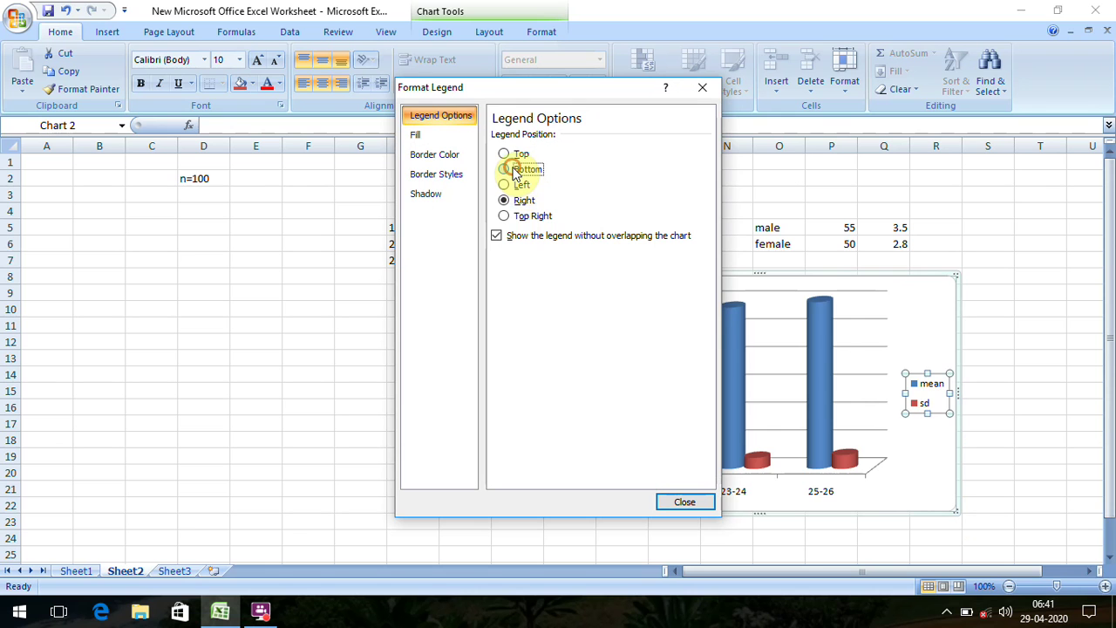
{"action": "left_click", "coordinate": [684, 503]}
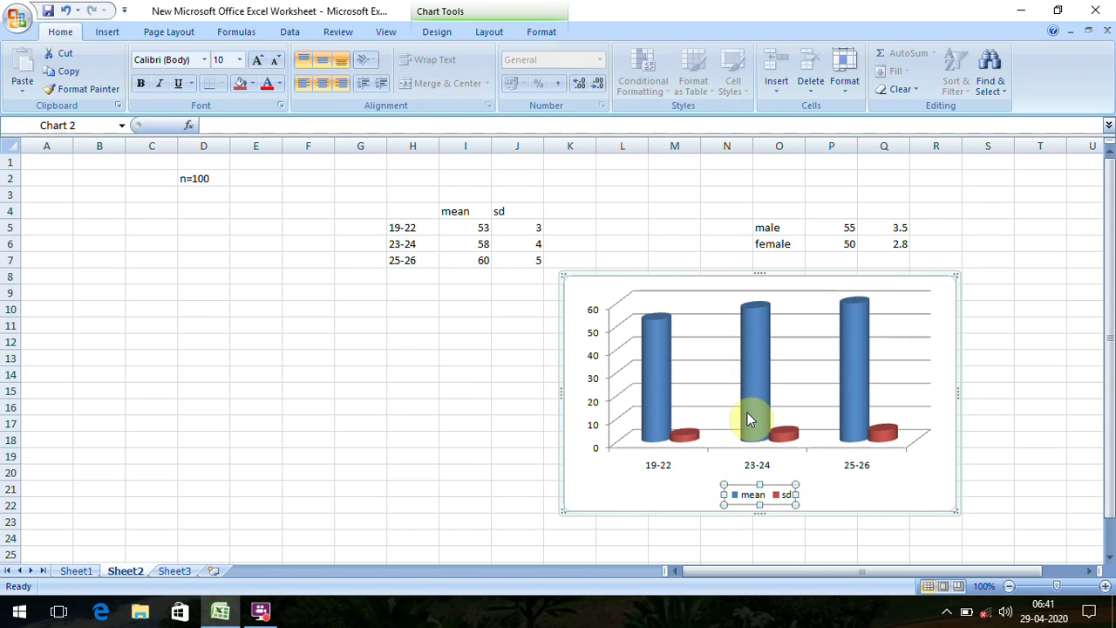
Add data labels to the mean cylinders (53, 58, 60) and sd cylinders (3, 4, 5)
{"action": "left_click", "coordinate": [666, 368]}
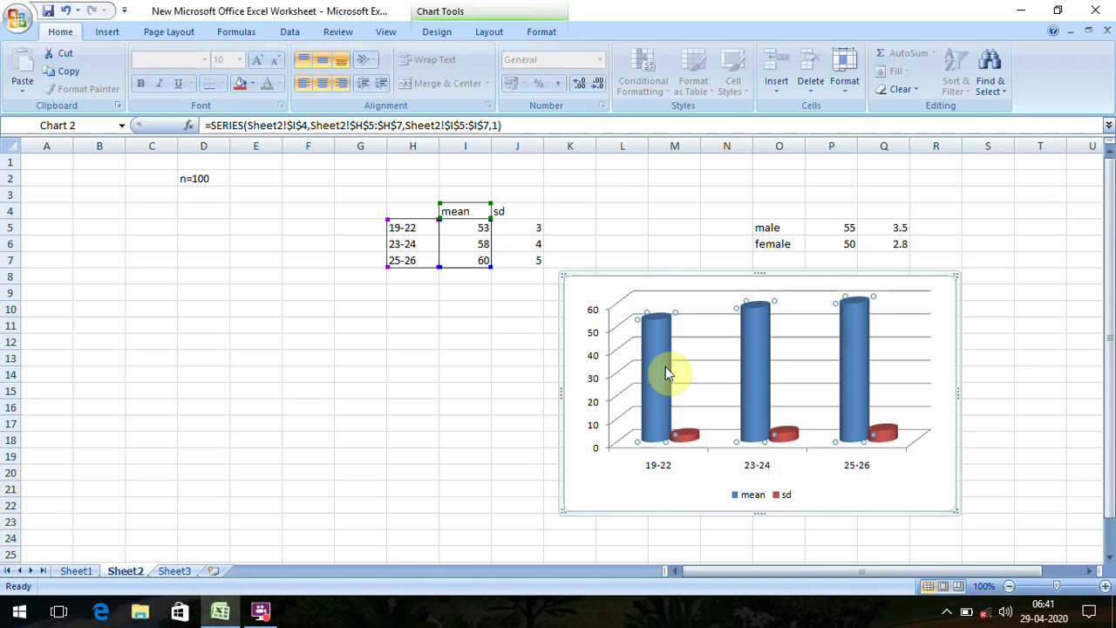
{"action": "right_click", "coordinate": [666, 374]}
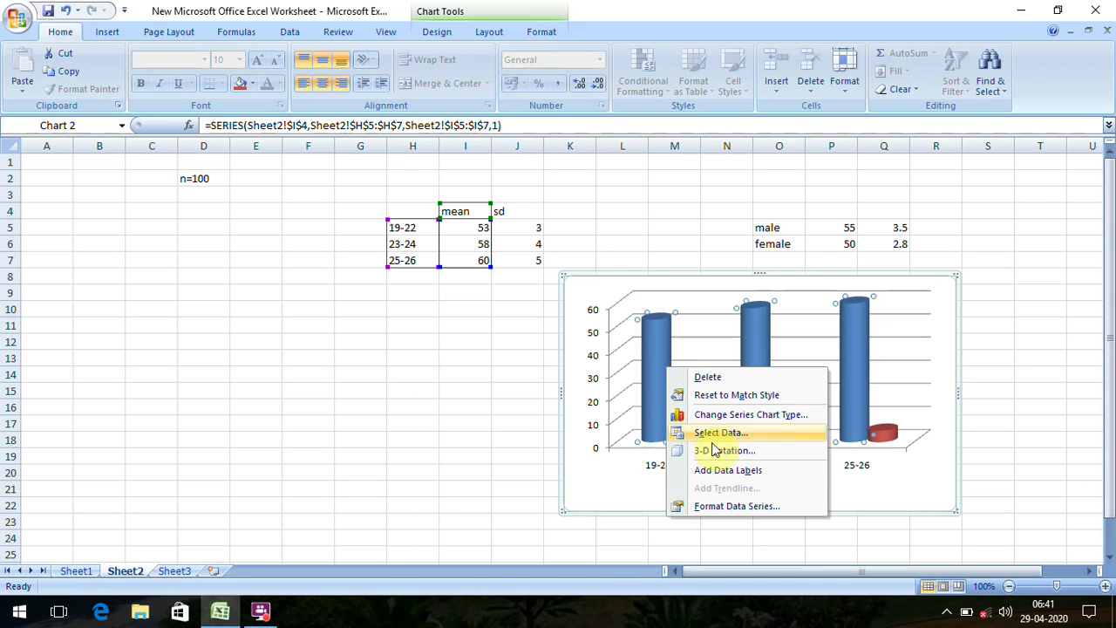
{"action": "left_click", "coordinate": [729, 470]}
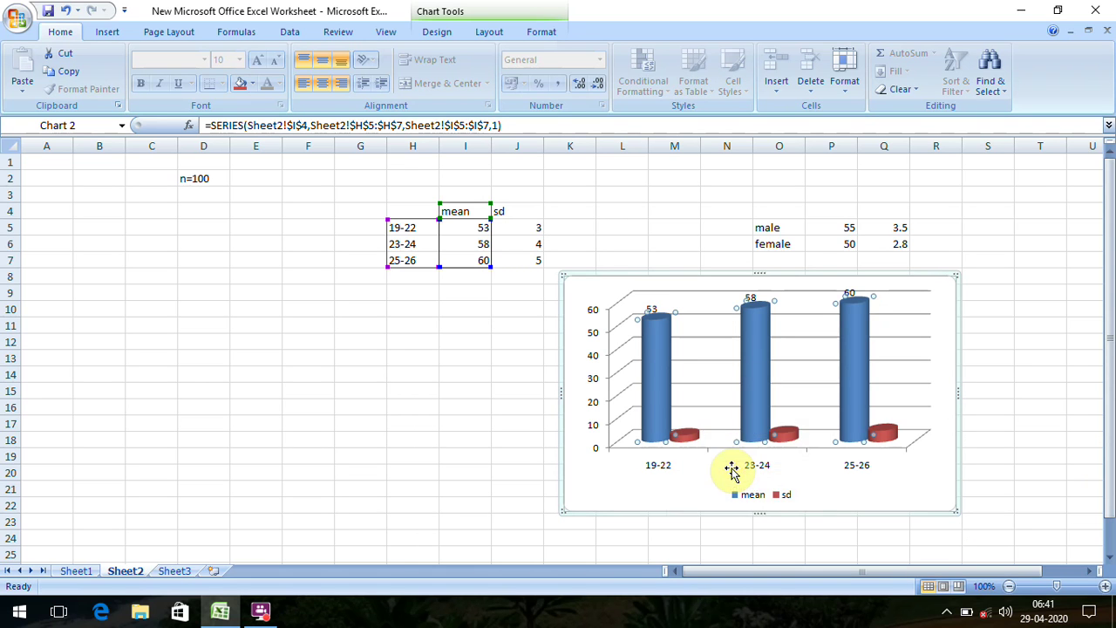
{"action": "left_click", "coordinate": [691, 438]}
{"action": "right_click", "coordinate": [692, 440]}
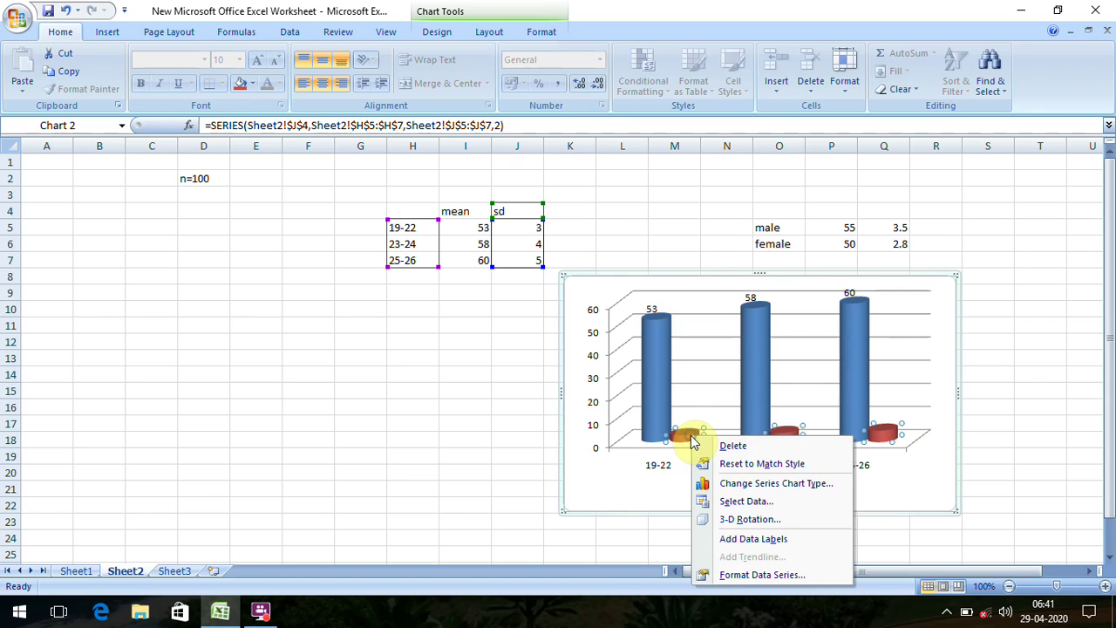
{"action": "left_click", "coordinate": [763, 539]}
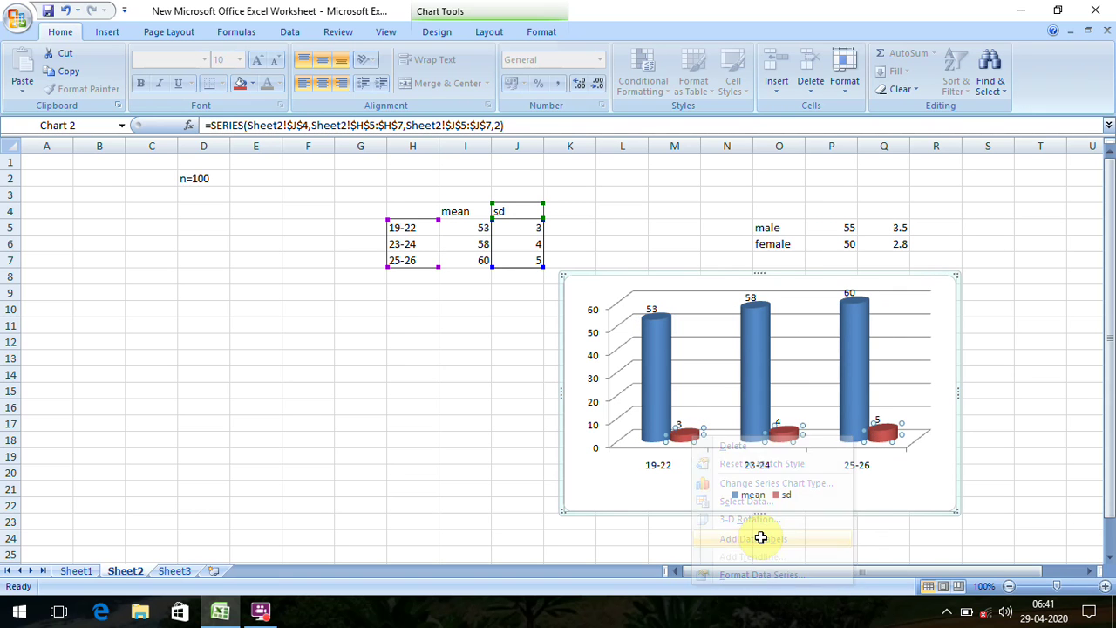
{"action": "left_click", "coordinate": [679, 368]}
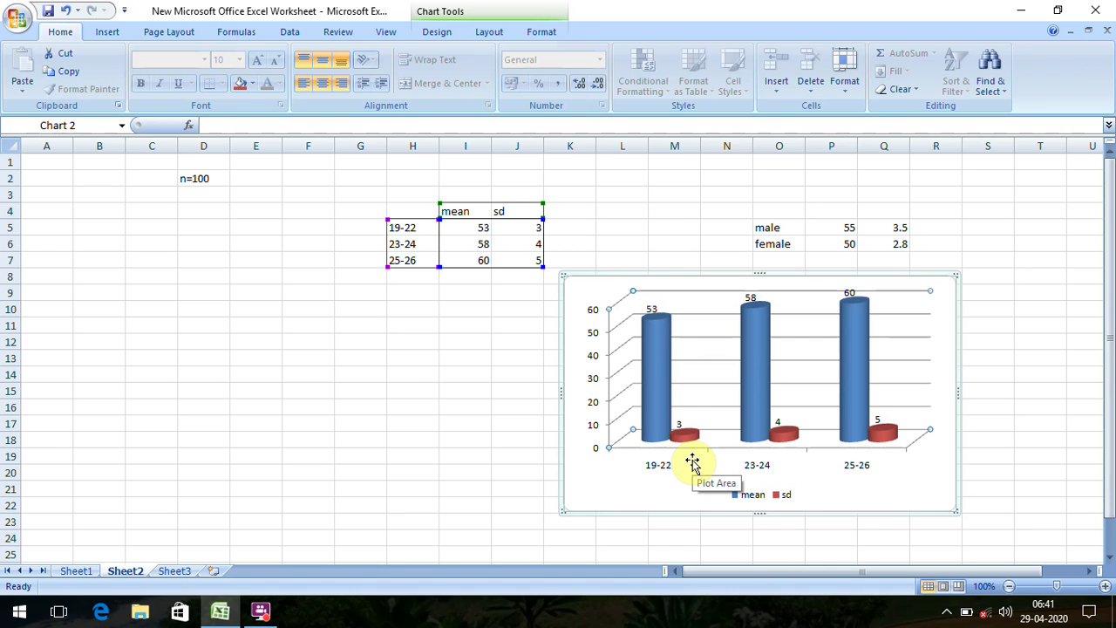
Add a chart title above the chart reading 'weightoftheparticipans'
{"action": "left_click", "coordinate": [485, 33]}
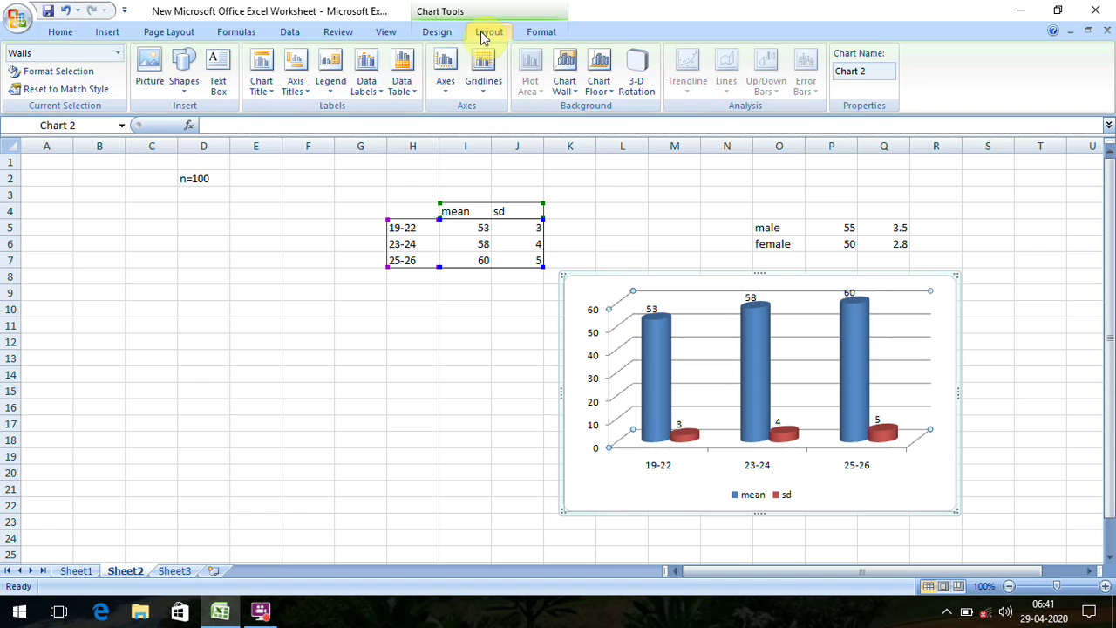
{"action": "left_click", "coordinate": [272, 78]}
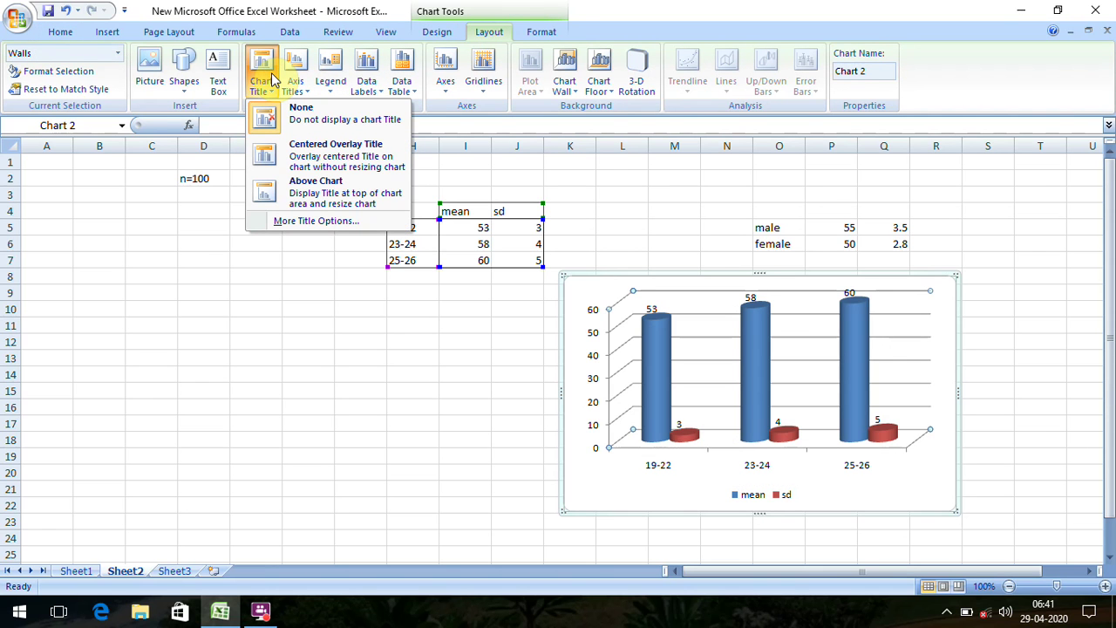
{"action": "left_click", "coordinate": [317, 189]}
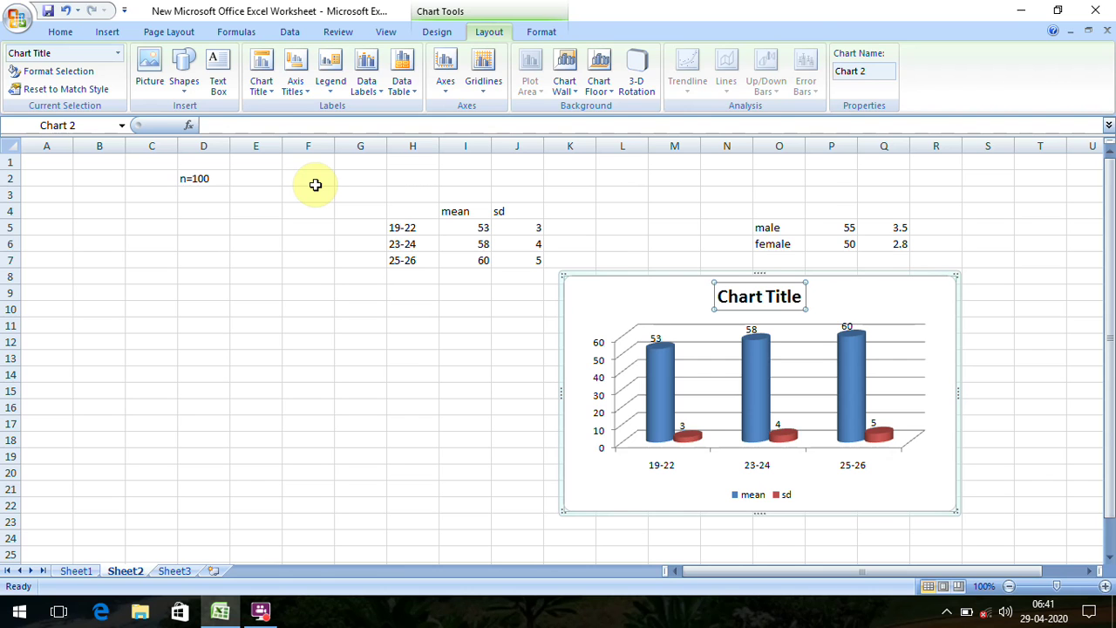
{"action": "type", "text": "weightoftheparticipans"}
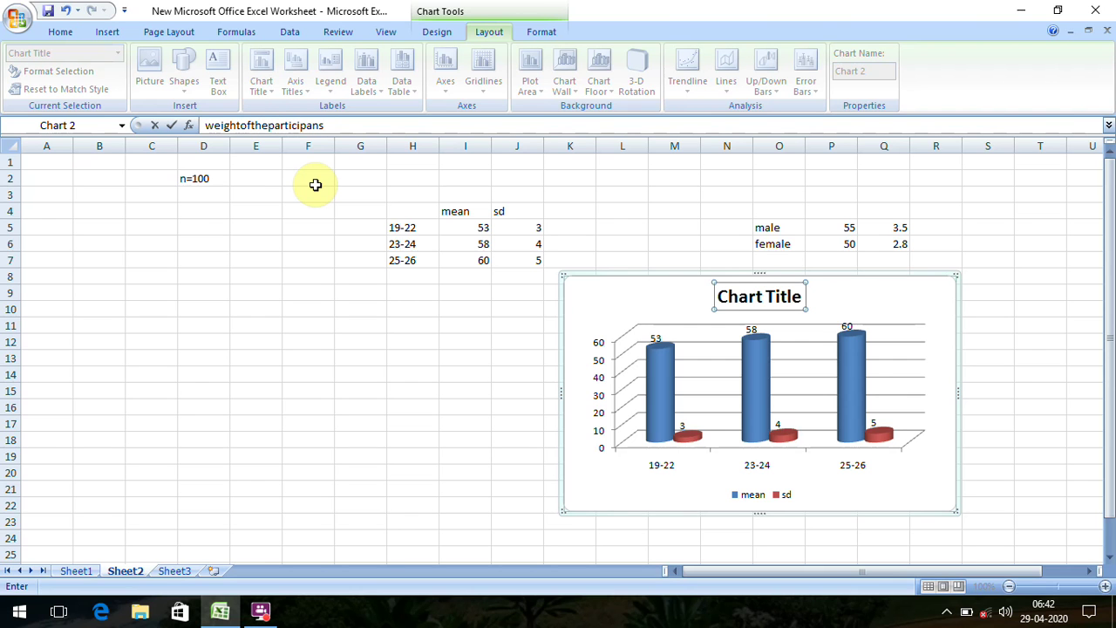
{"action": "left_click", "coordinate": [647, 309]}
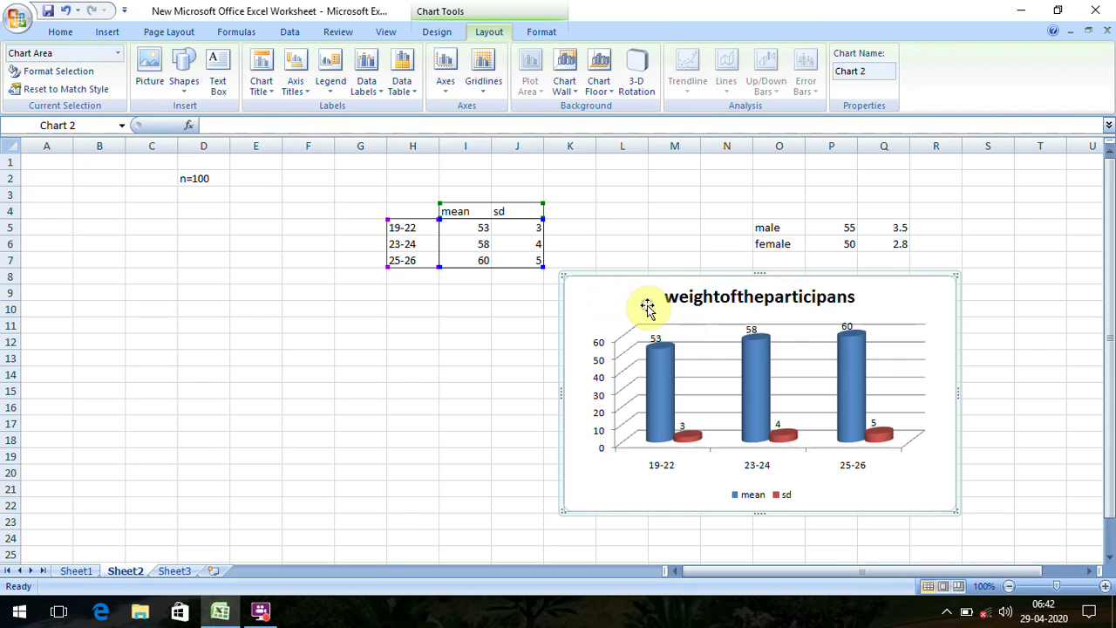
Insert spaces so the title reads 'weight of theparticipans'
{"action": "left_click", "coordinate": [716, 297]}
{"action": "left_click", "coordinate": [717, 297]}
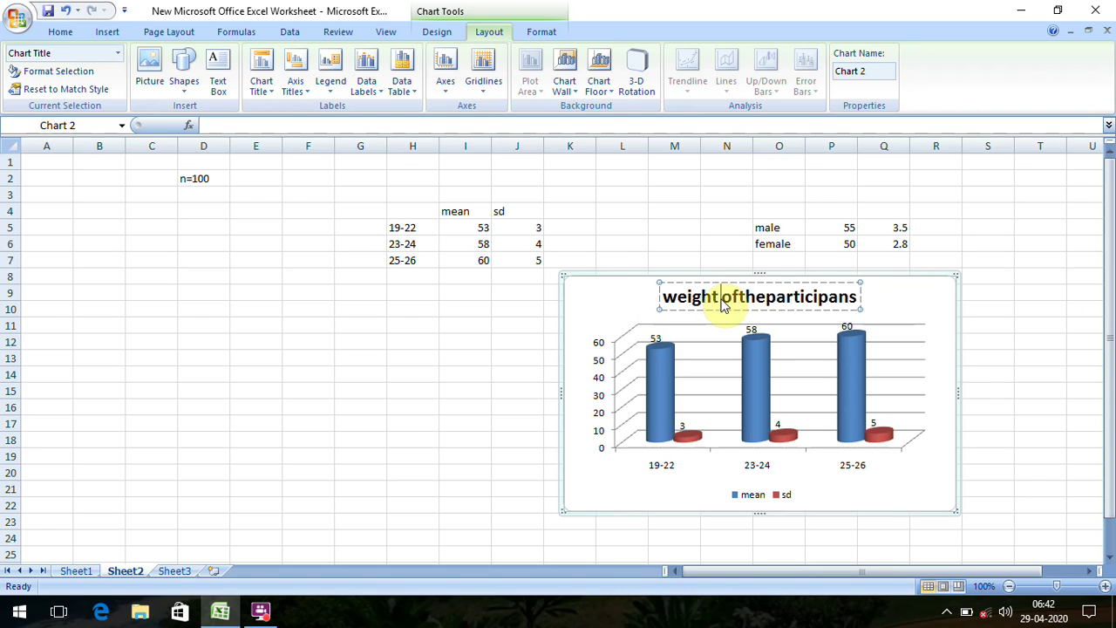
{"action": "left_click", "coordinate": [739, 304]}
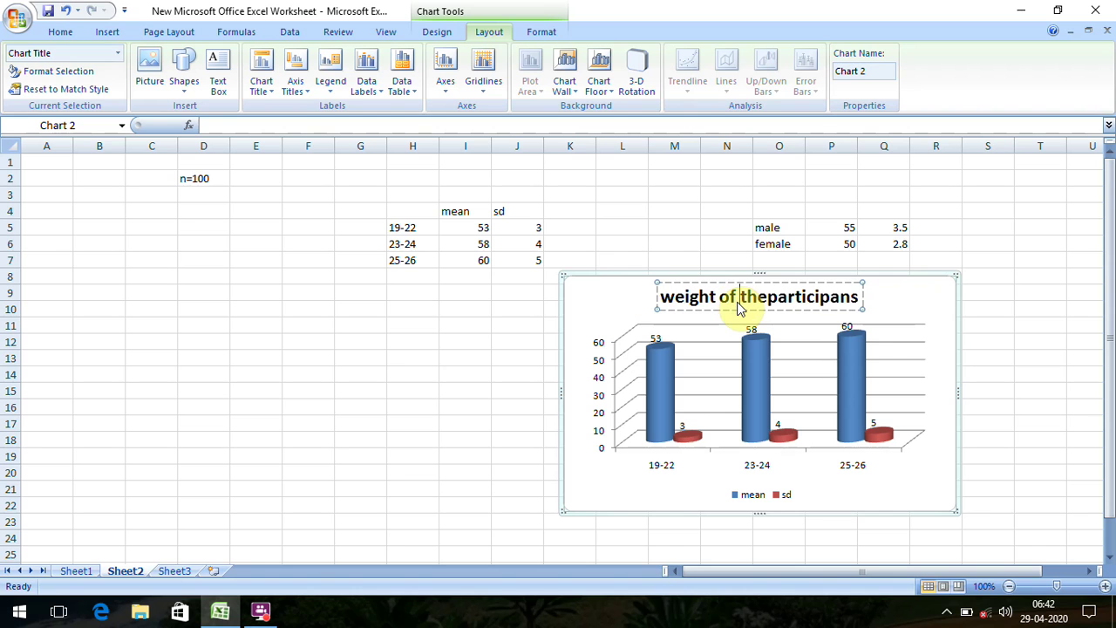
{"action": "left_click", "coordinate": [920, 305]}
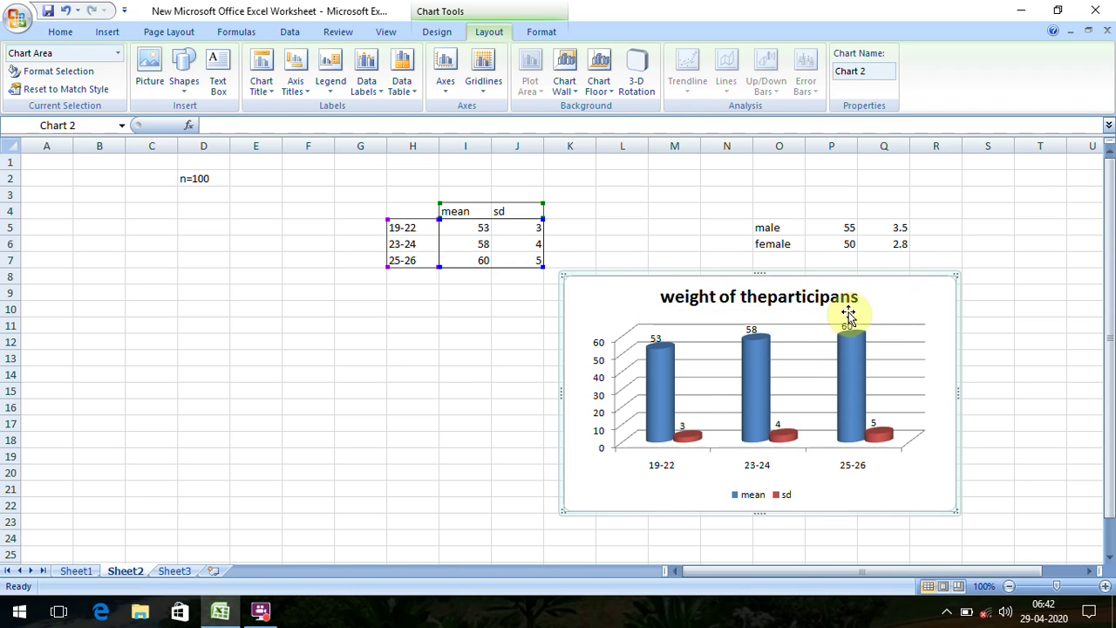
Give the chart title a red fill and olive green text
{"action": "left_click", "coordinate": [62, 33]}
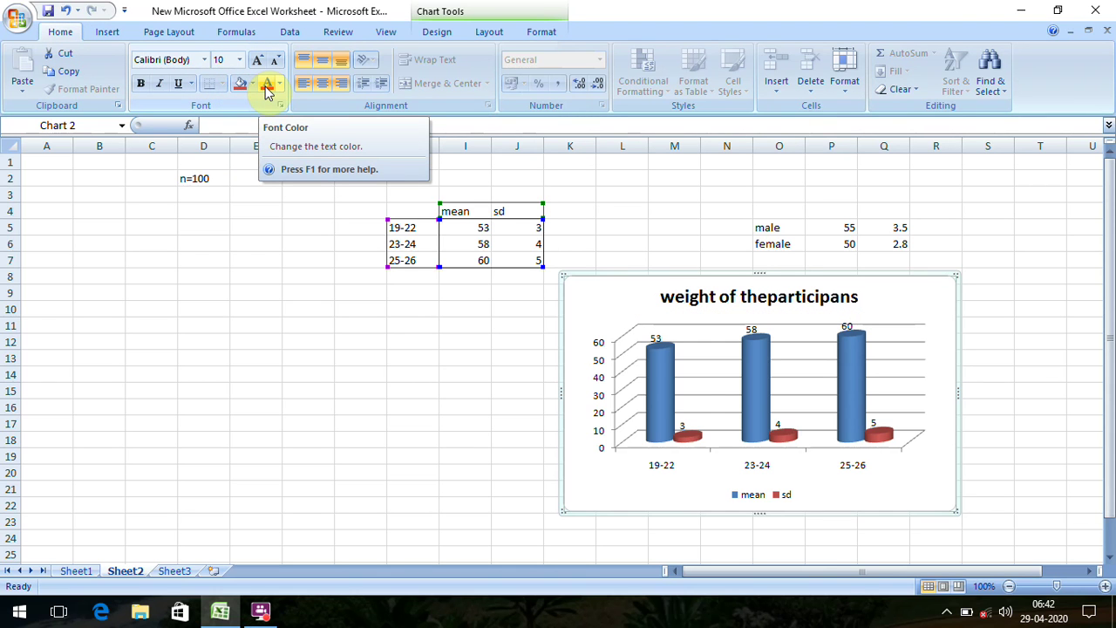
{"action": "left_click", "coordinate": [815, 294]}
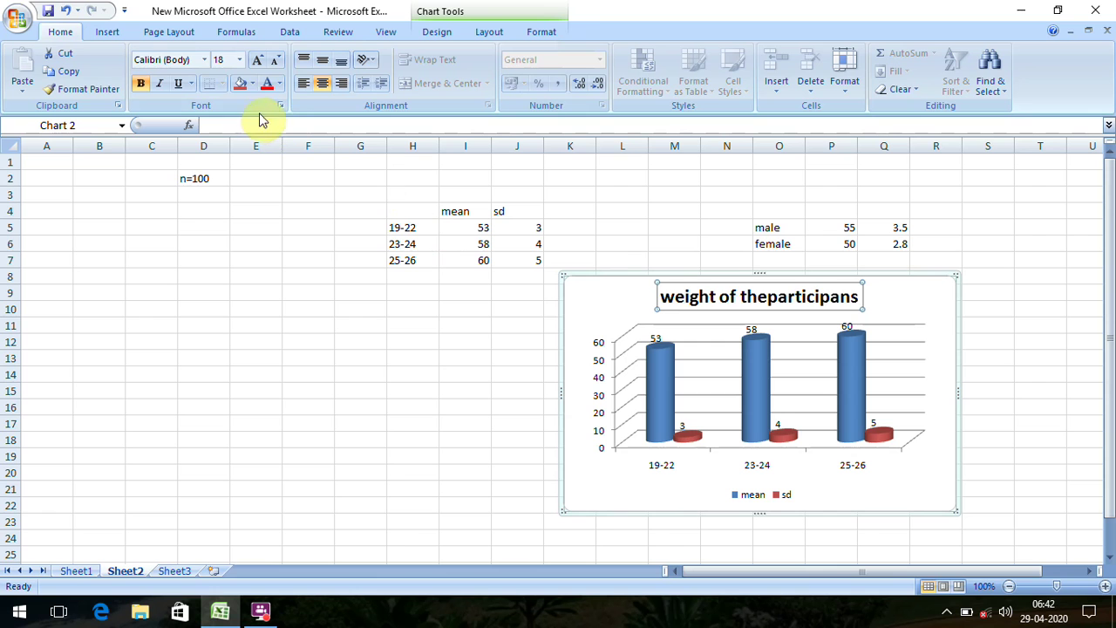
{"action": "left_click", "coordinate": [241, 85]}
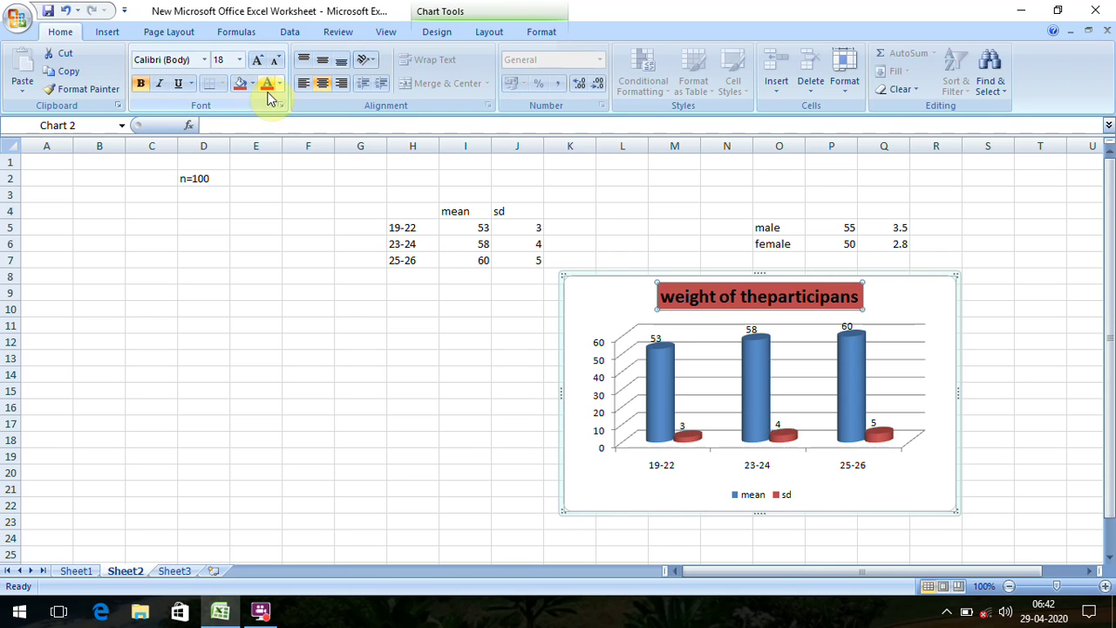
{"action": "left_click", "coordinate": [279, 85]}
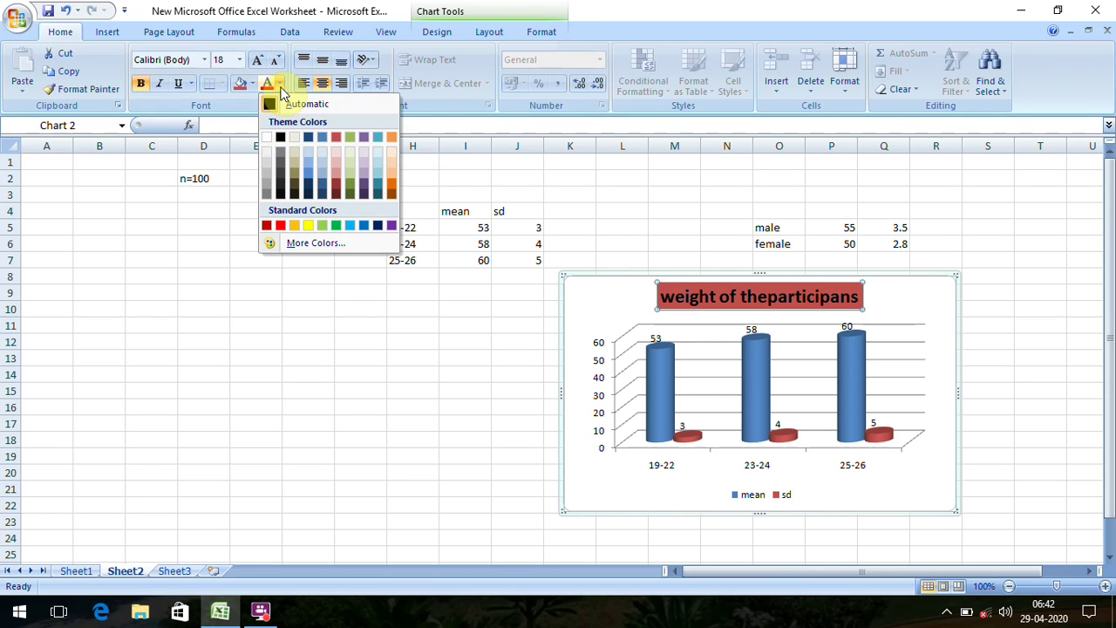
{"action": "left_click", "coordinate": [347, 138]}
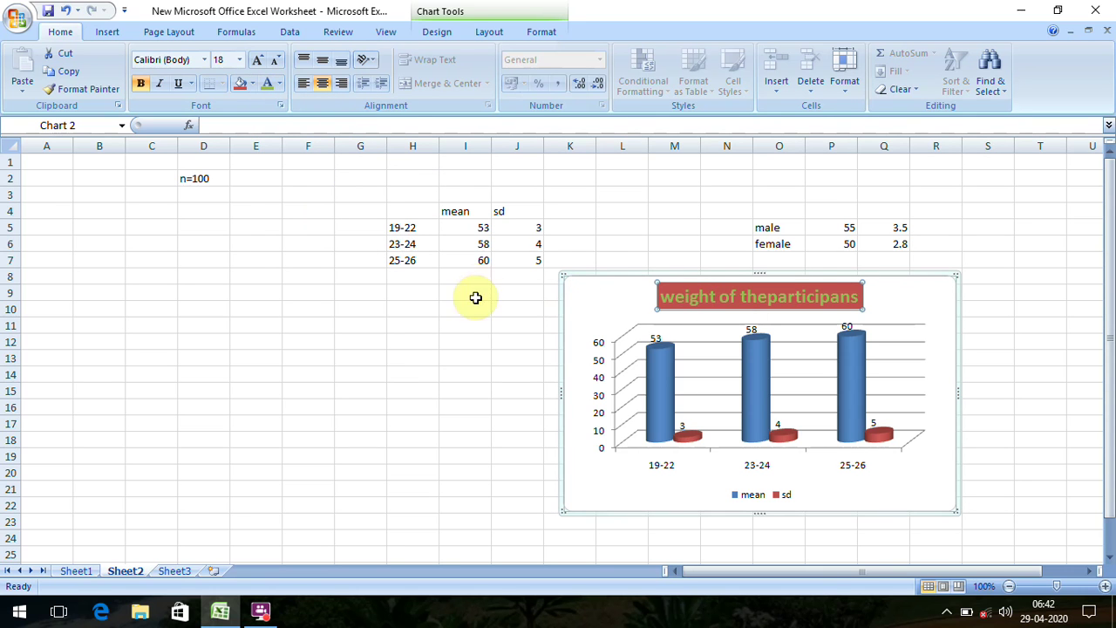
Fill the whole chart area with a light peach background
{"action": "left_click", "coordinate": [560, 325]}
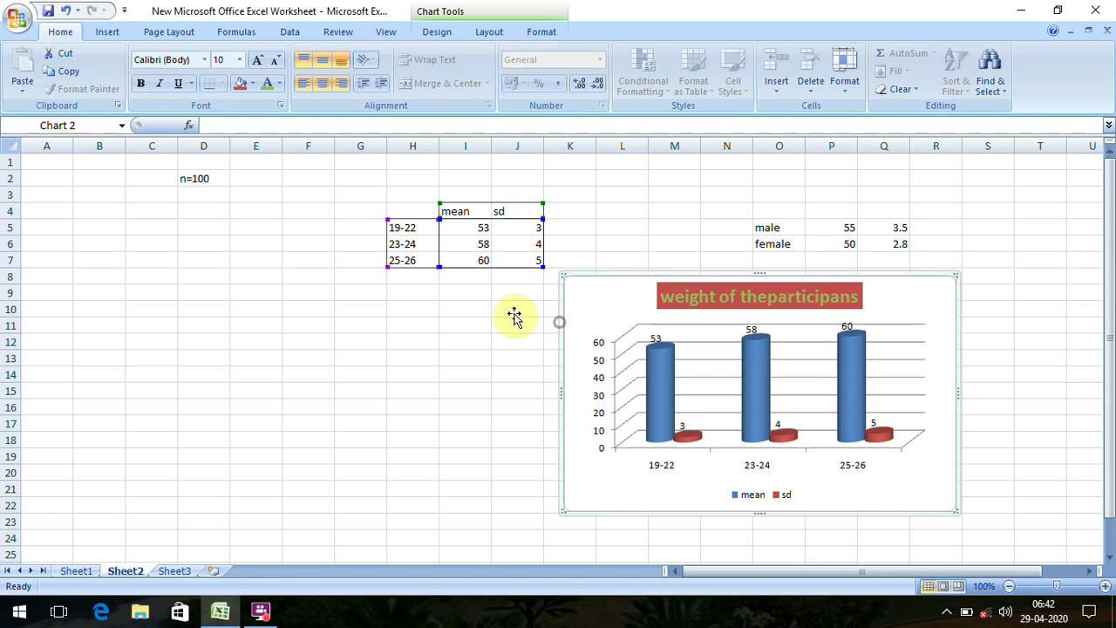
{"action": "left_click", "coordinate": [252, 84]}
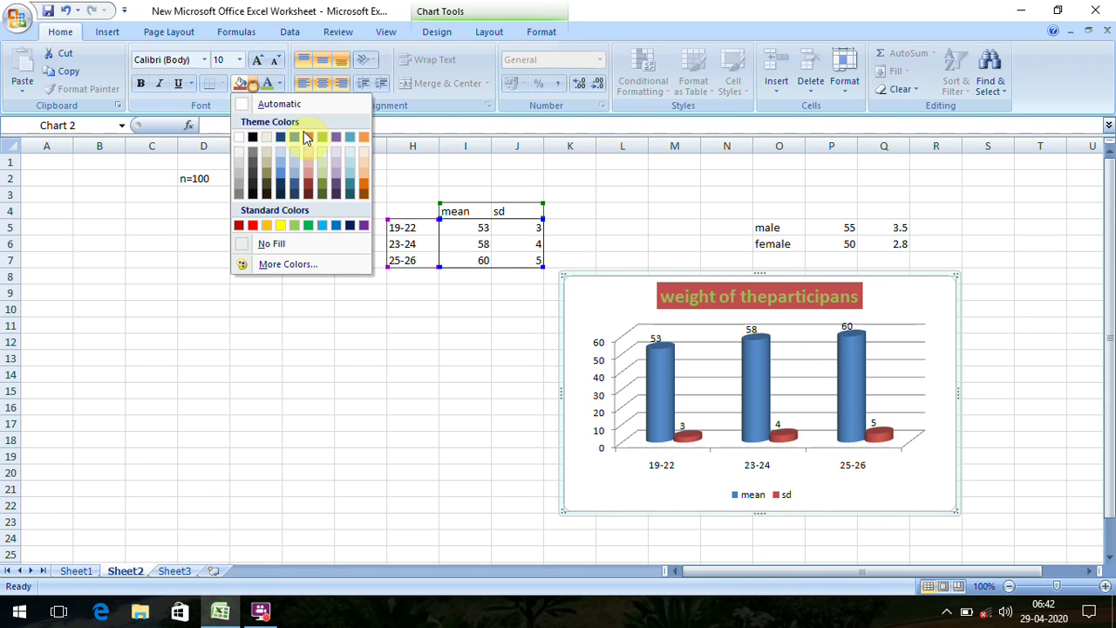
{"action": "left_click", "coordinate": [360, 146]}
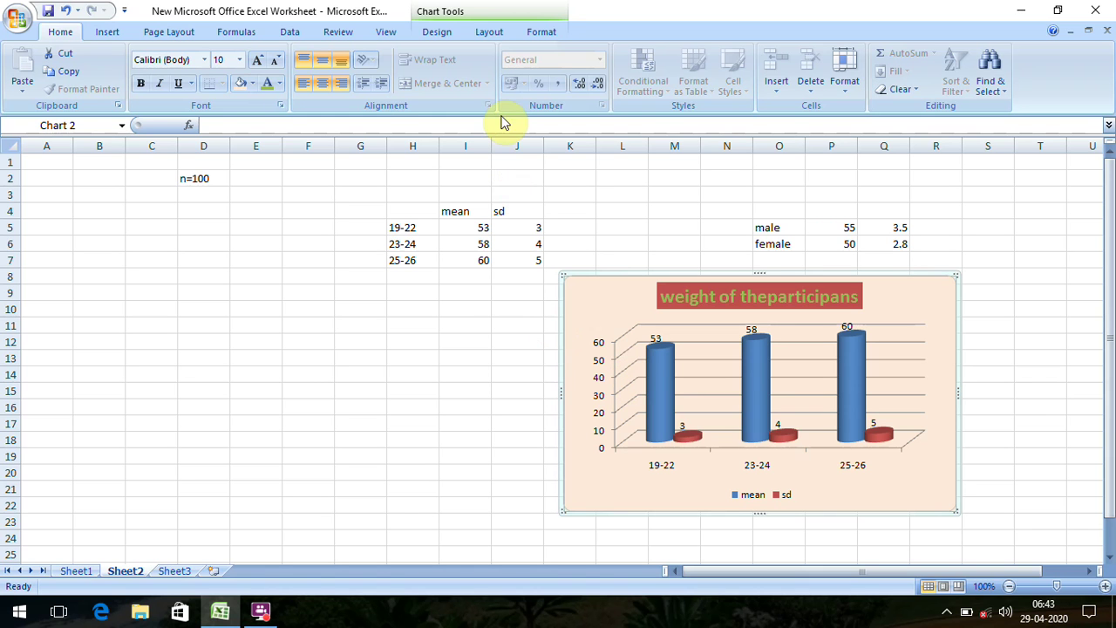
{"action": "left_click", "coordinate": [490, 33]}
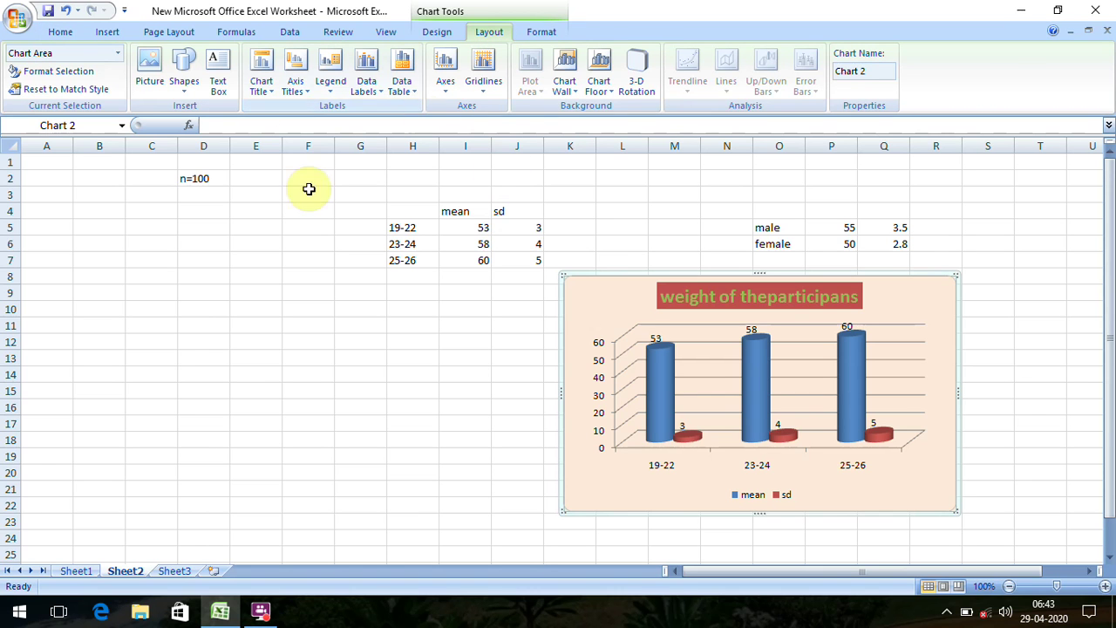
Add a horizontal axis title below the axis reading 'AGE GROUPS'
{"action": "left_click", "coordinate": [307, 98]}
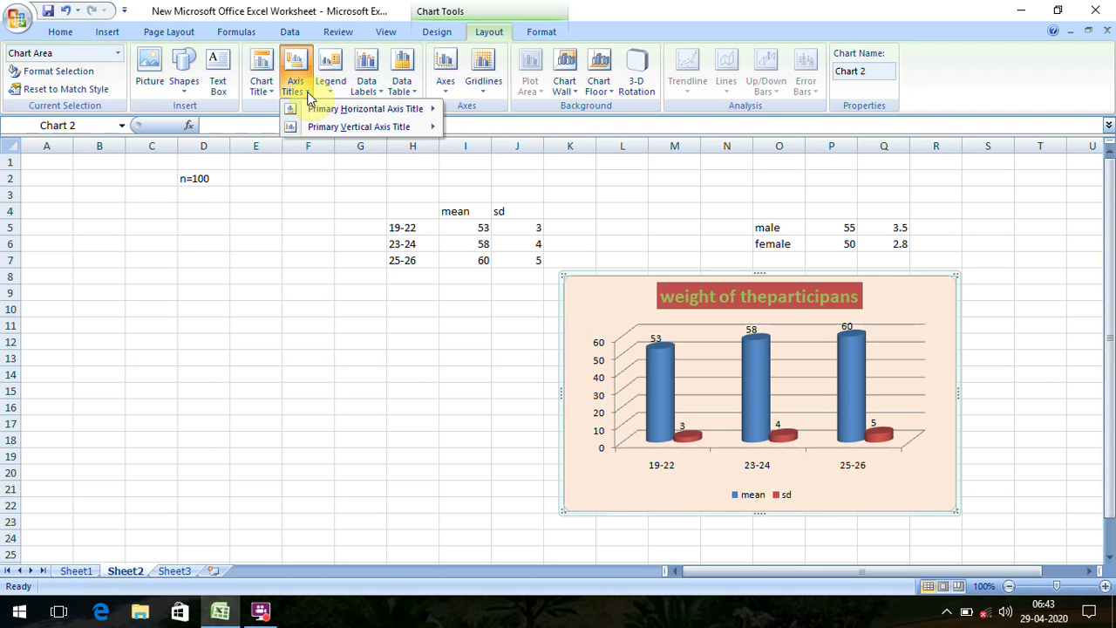
{"action": "mouse_move", "coordinate": [364, 109]}
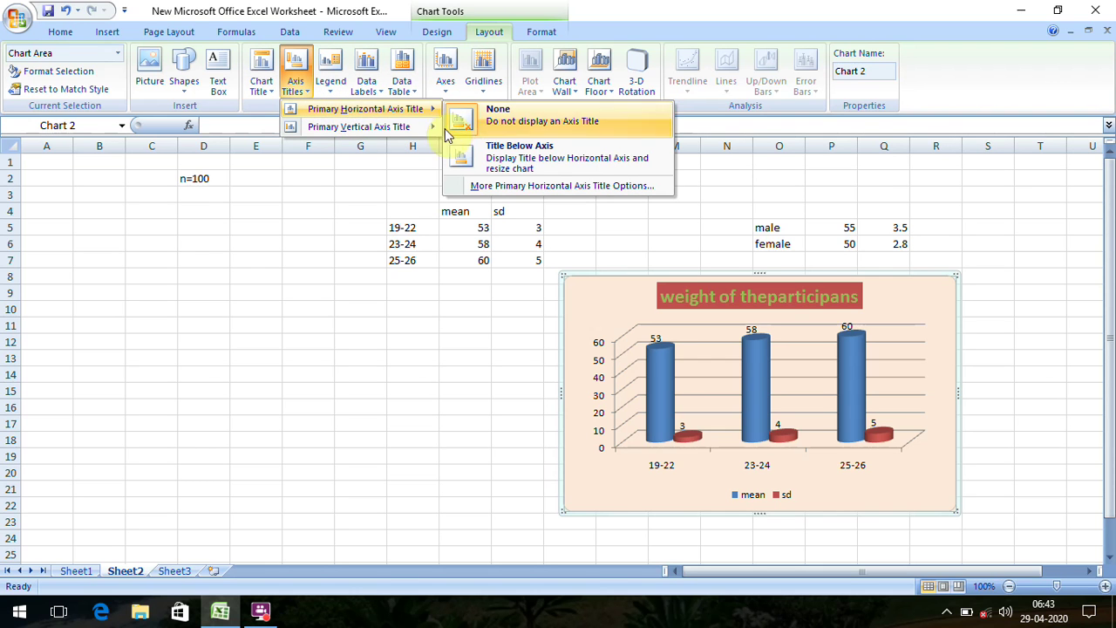
{"action": "left_click", "coordinate": [512, 162]}
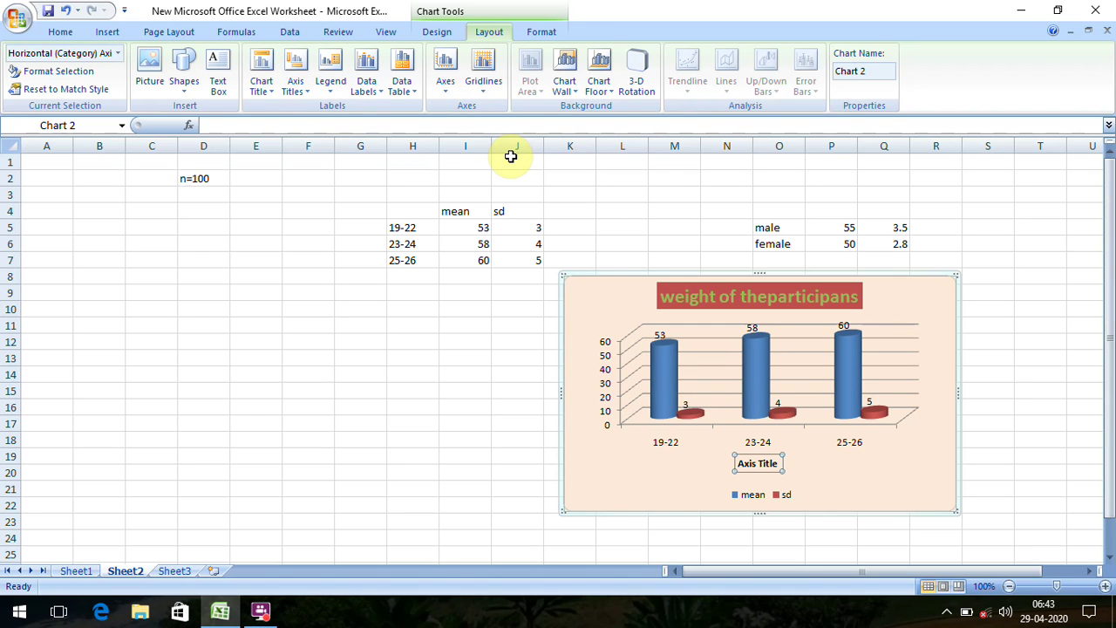
{"action": "type", "text": "AGE GROUPS"}
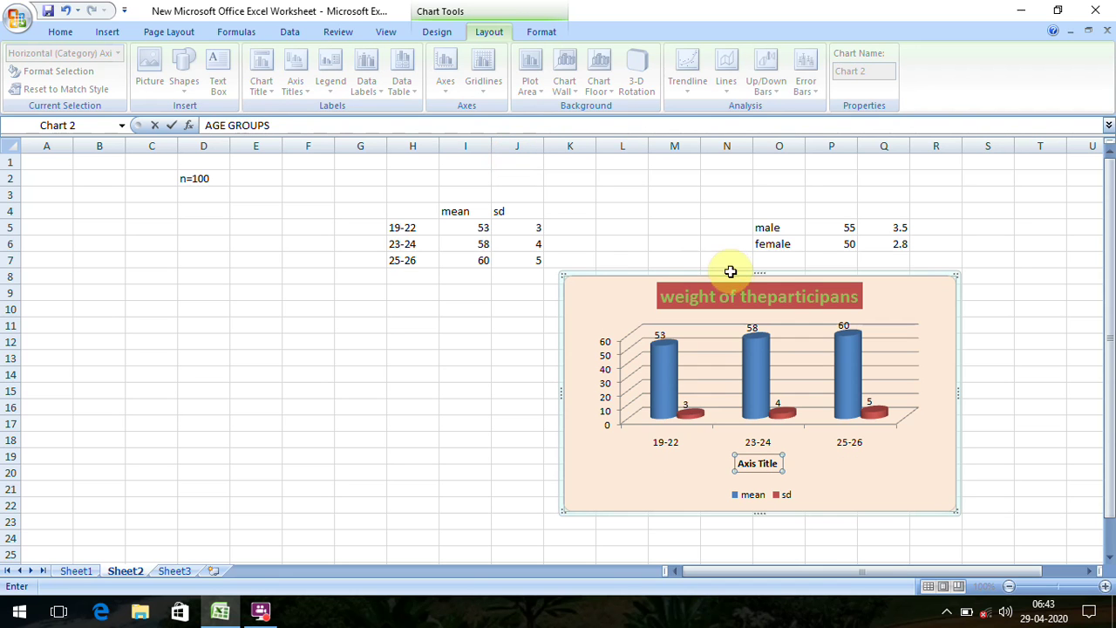
{"action": "left_click", "coordinate": [885, 478]}
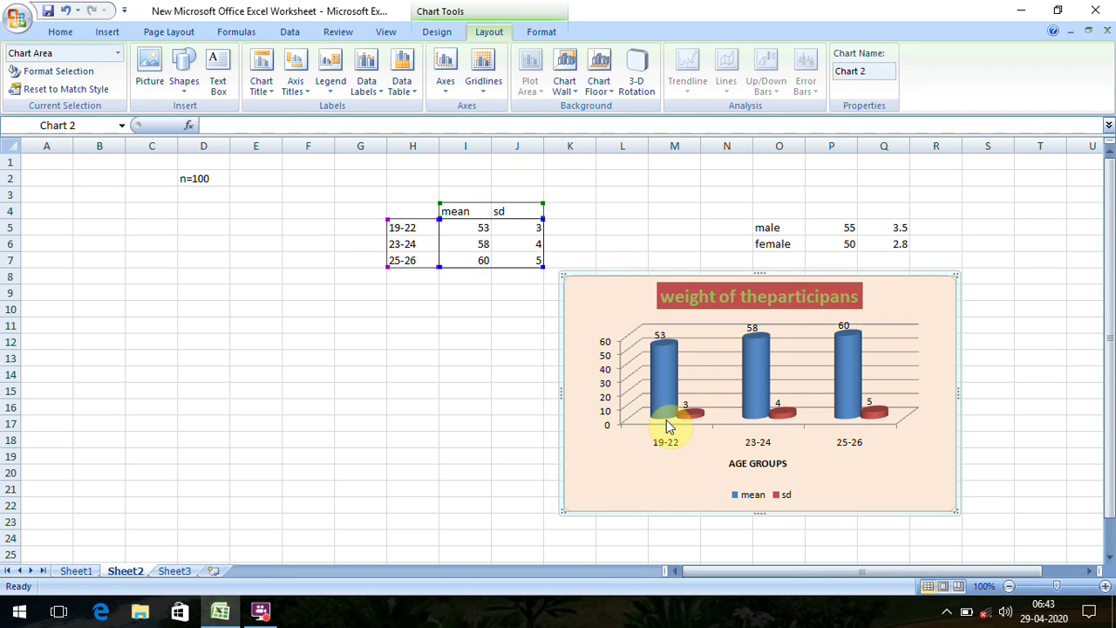
Add a rotated vertical axis title reading 'PERCENTAGE OF PARTICIANTS'
{"action": "left_click", "coordinate": [305, 94]}
{"action": "mouse_move", "coordinate": [359, 126]}
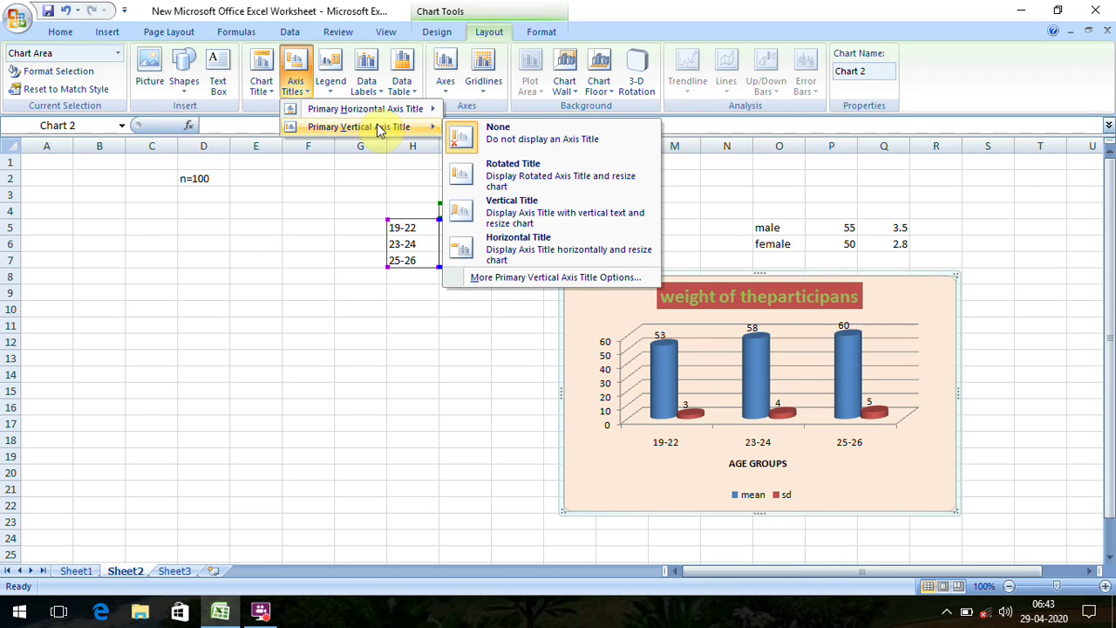
{"action": "left_click", "coordinate": [513, 177]}
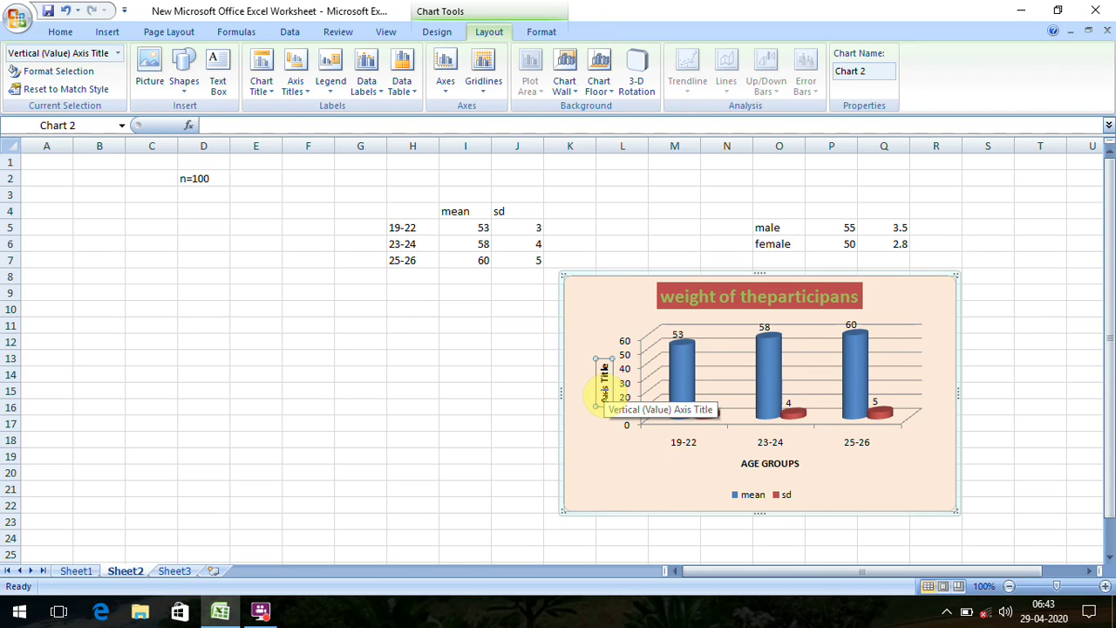
{"action": "left_click", "coordinate": [603, 399]}
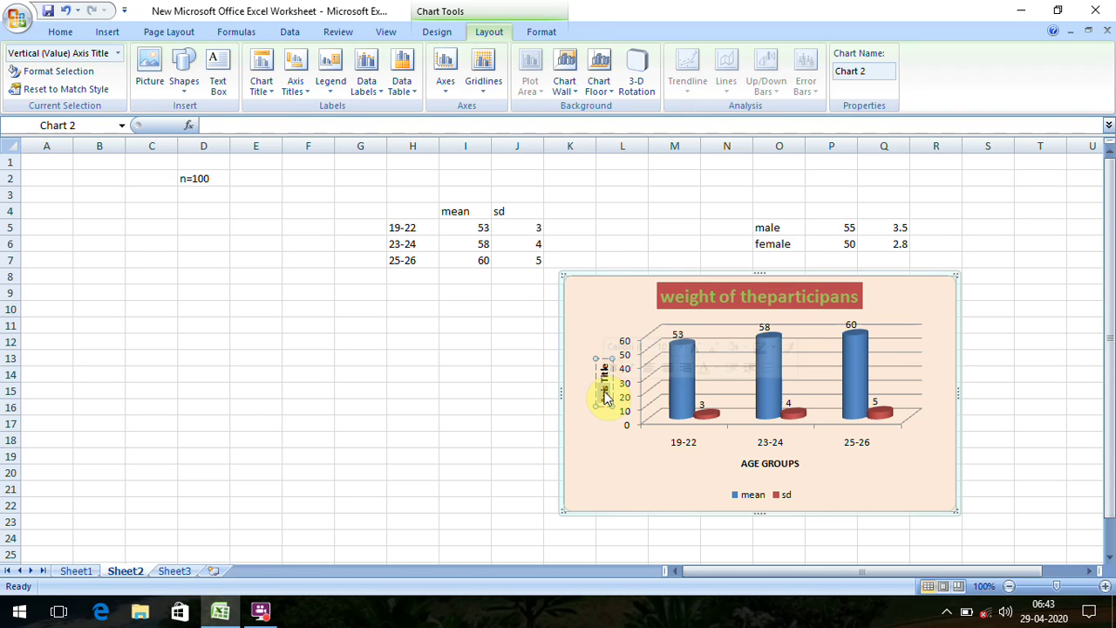
{"action": "key", "text": "Delete"}
{"action": "key", "text": "Delete"}
{"action": "key", "text": "Delete"}
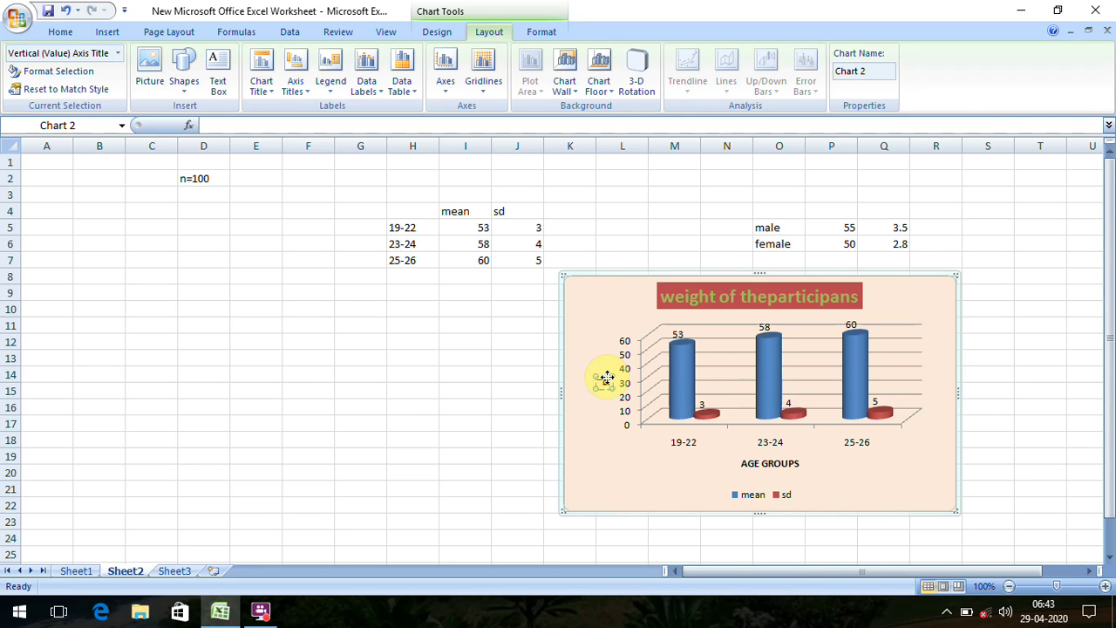
{"action": "left_click", "coordinate": [608, 376]}
{"action": "type", "text": "AGE OF PARTICIANTS"}
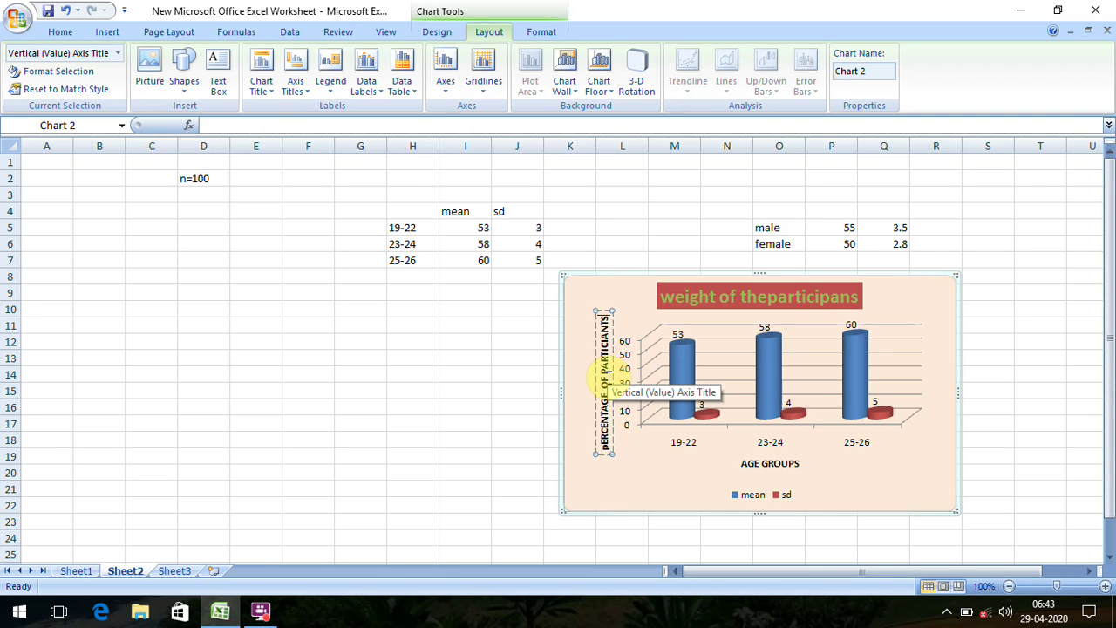
{"action": "left_click", "coordinate": [621, 471]}
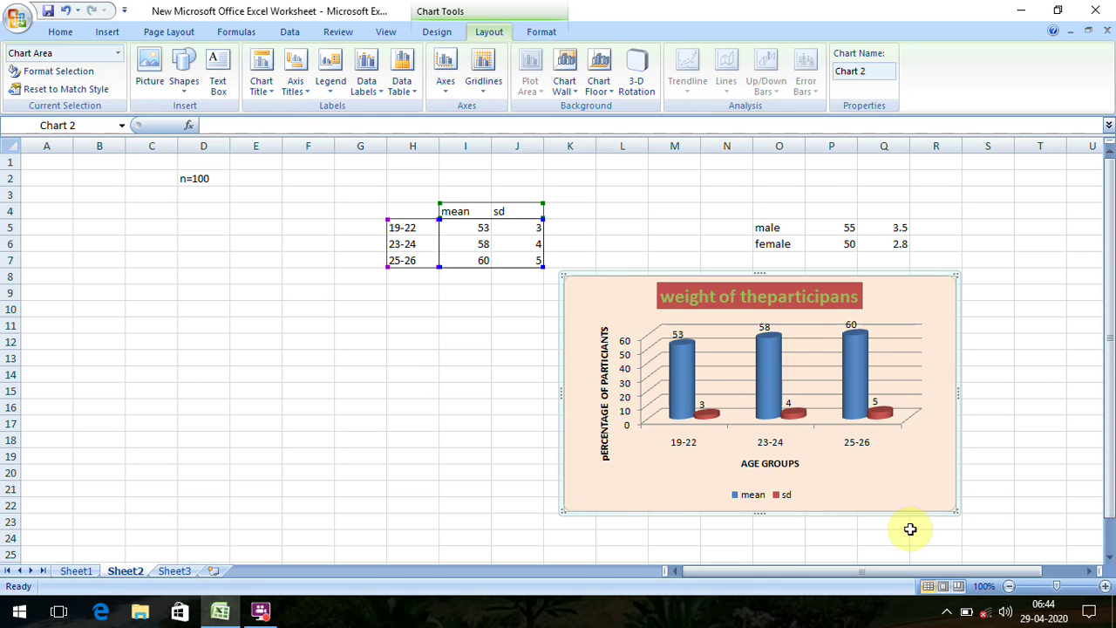
Select the chart and preview several preset layouts: legend right, top, bottom, data table
{"action": "left_click", "coordinate": [672, 342]}
{"action": "left_click", "coordinate": [660, 343]}
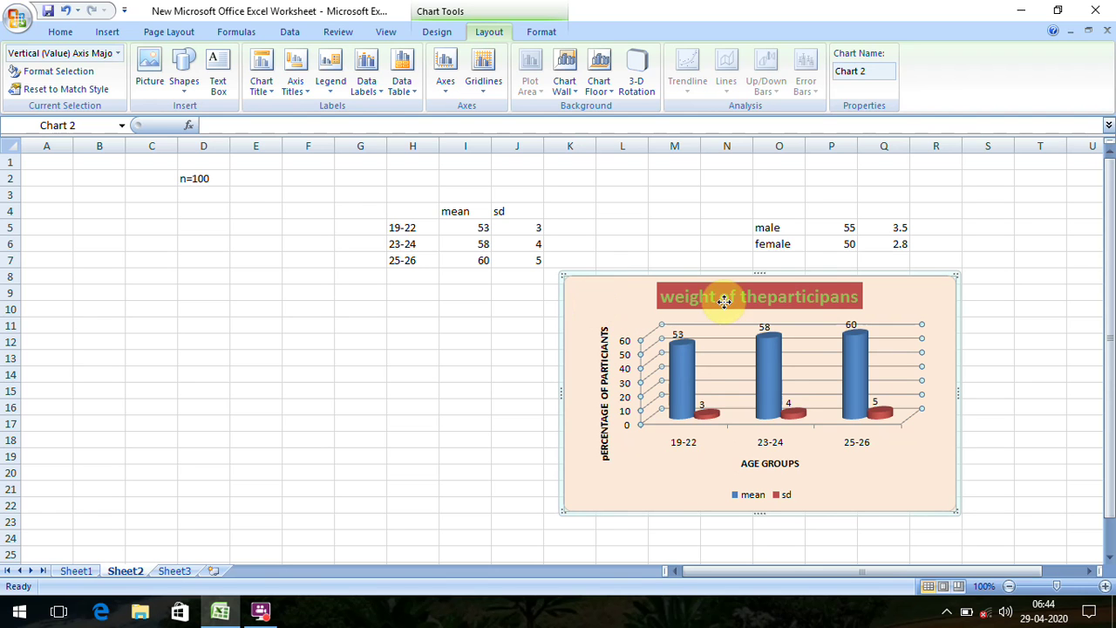
{"action": "left_click", "coordinate": [568, 286]}
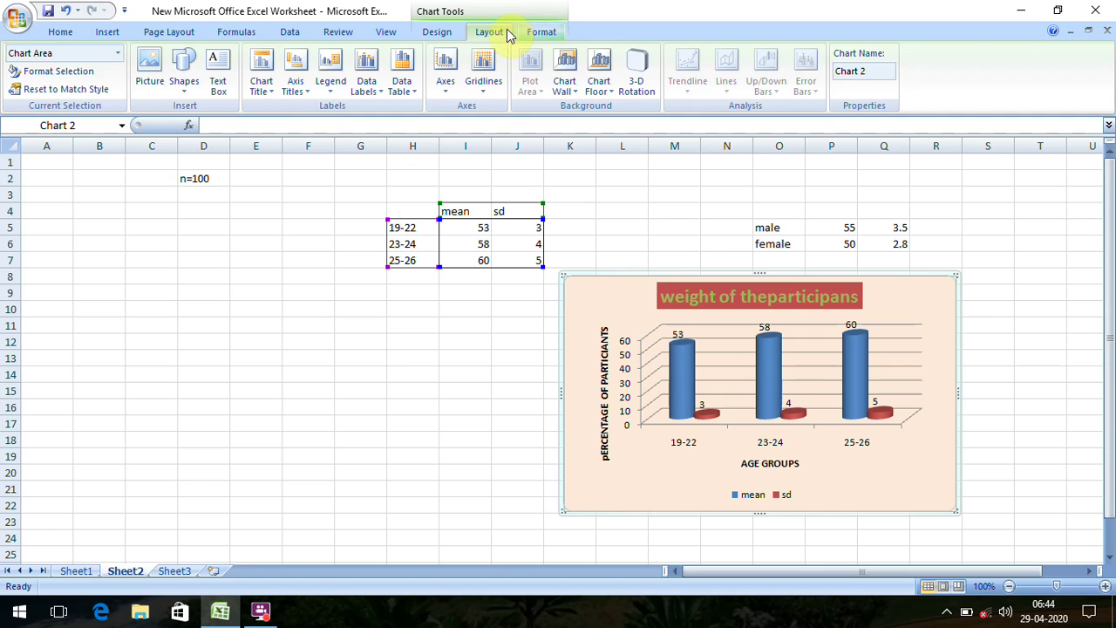
{"action": "left_click", "coordinate": [452, 32]}
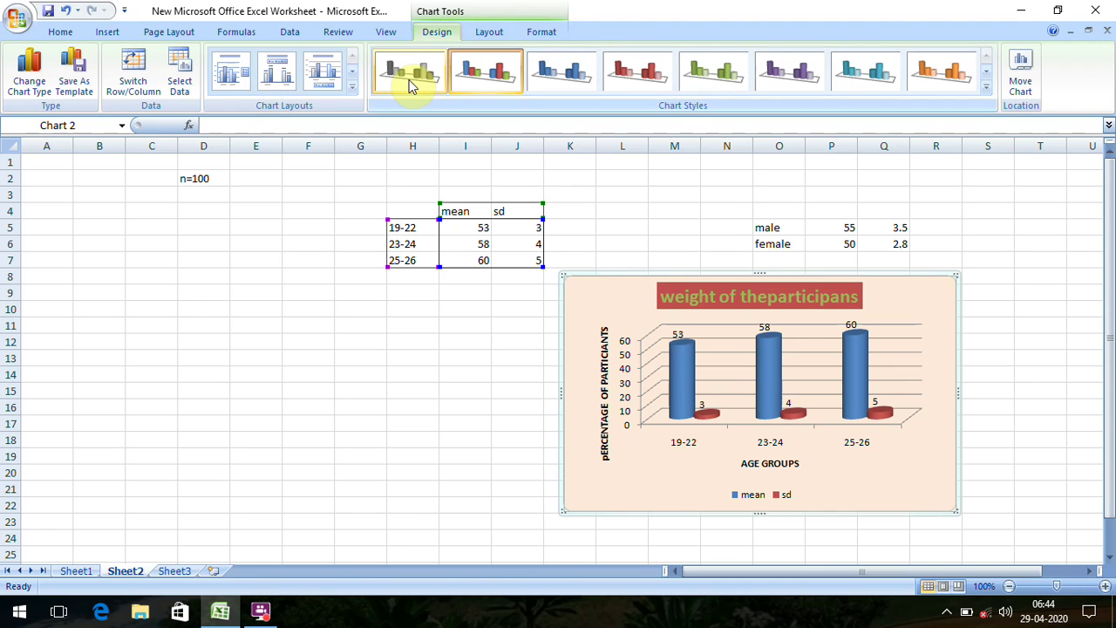
{"action": "left_click", "coordinate": [243, 77]}
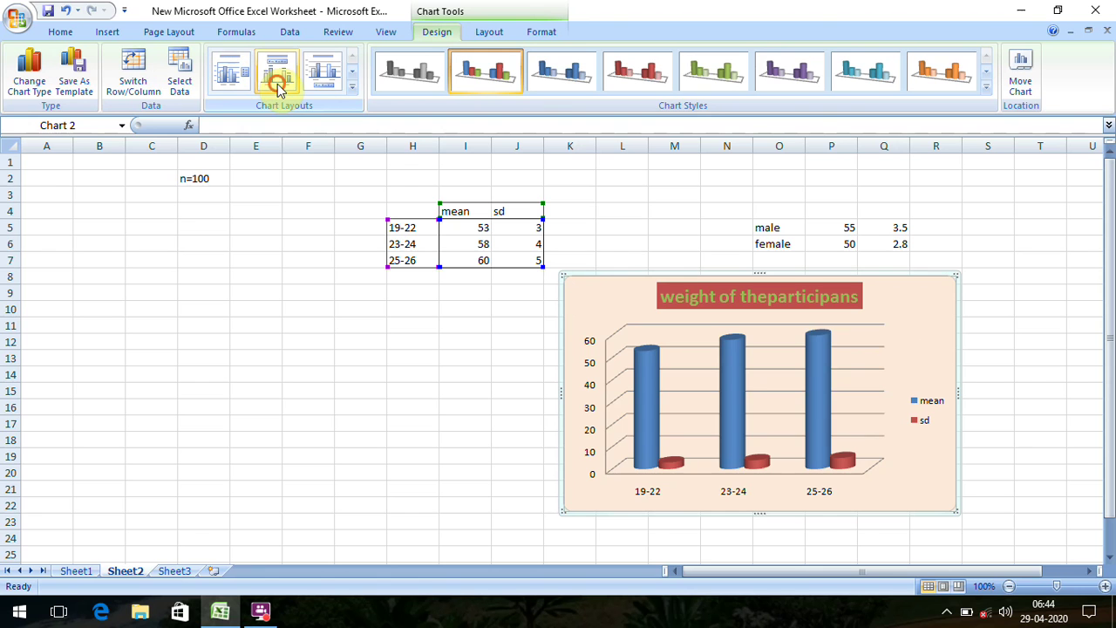
{"action": "left_click", "coordinate": [278, 83]}
{"action": "left_click", "coordinate": [308, 77]}
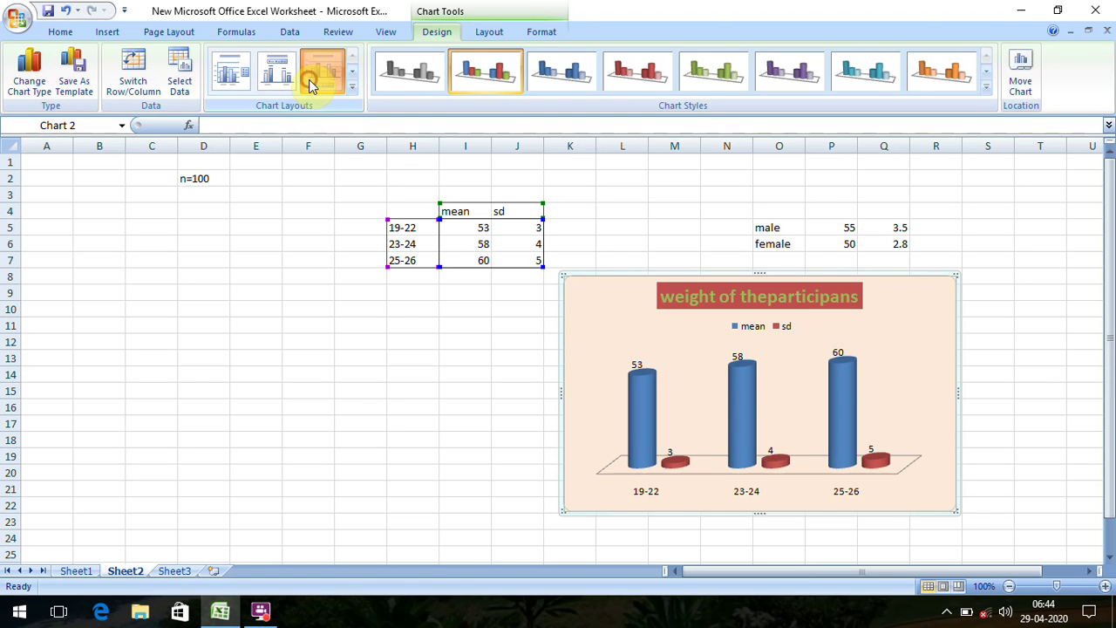
{"action": "left_click", "coordinate": [351, 71]}
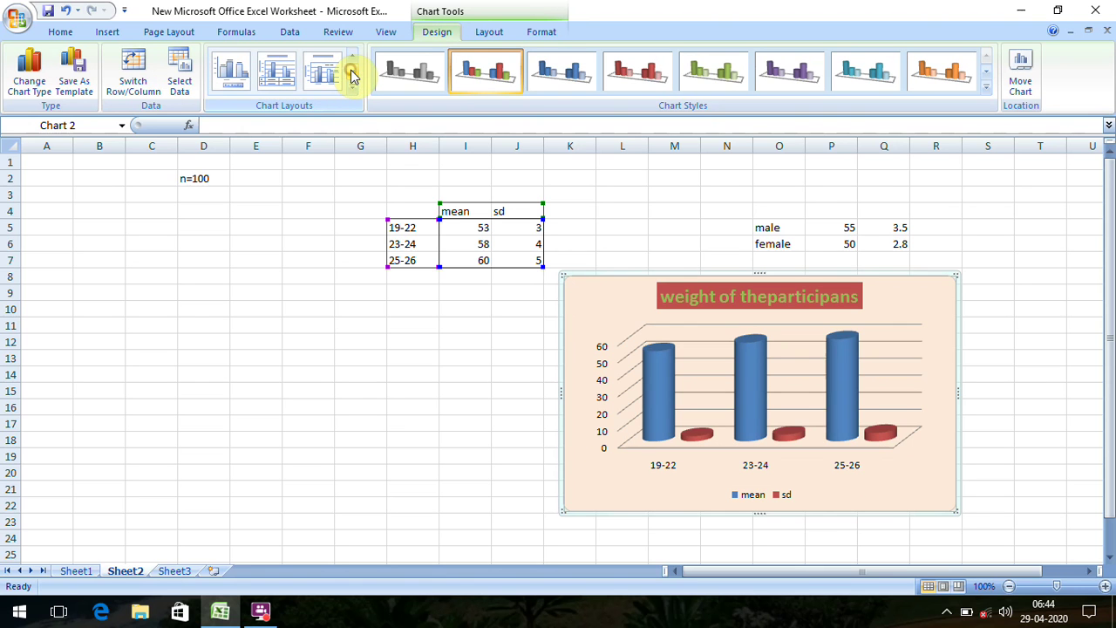
{"action": "left_click", "coordinate": [293, 77]}
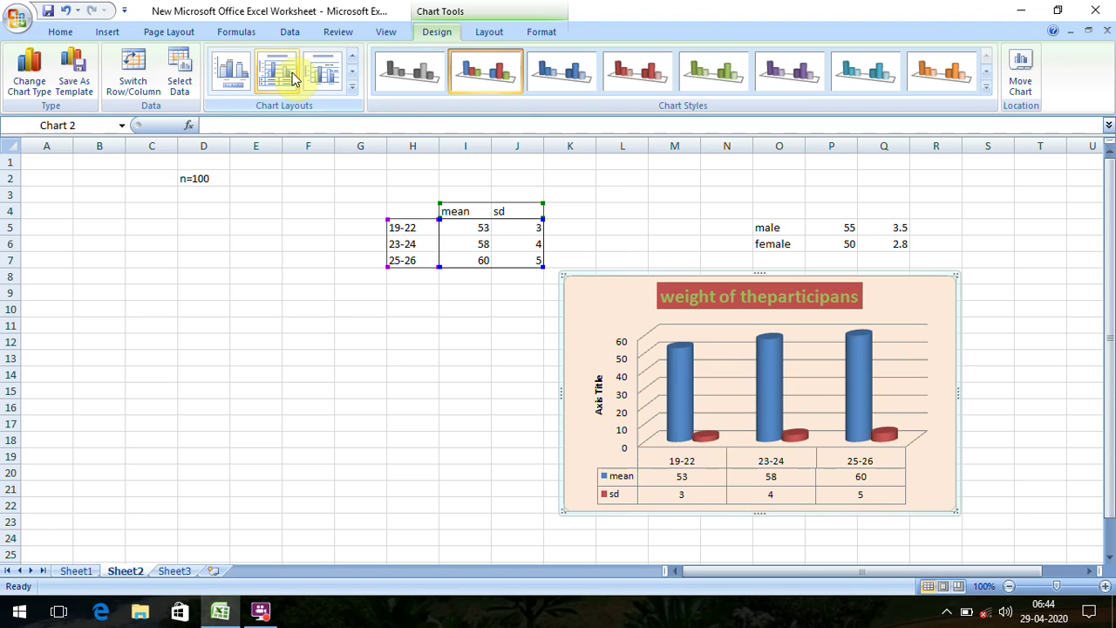
{"action": "left_click", "coordinate": [234, 75]}
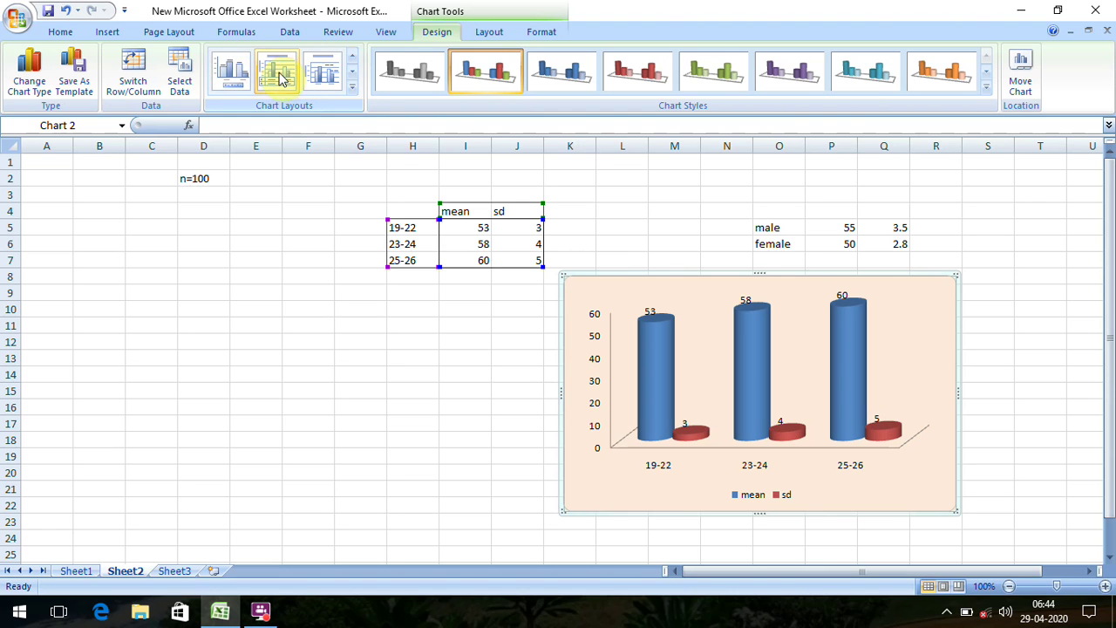
{"action": "left_click", "coordinate": [318, 73]}
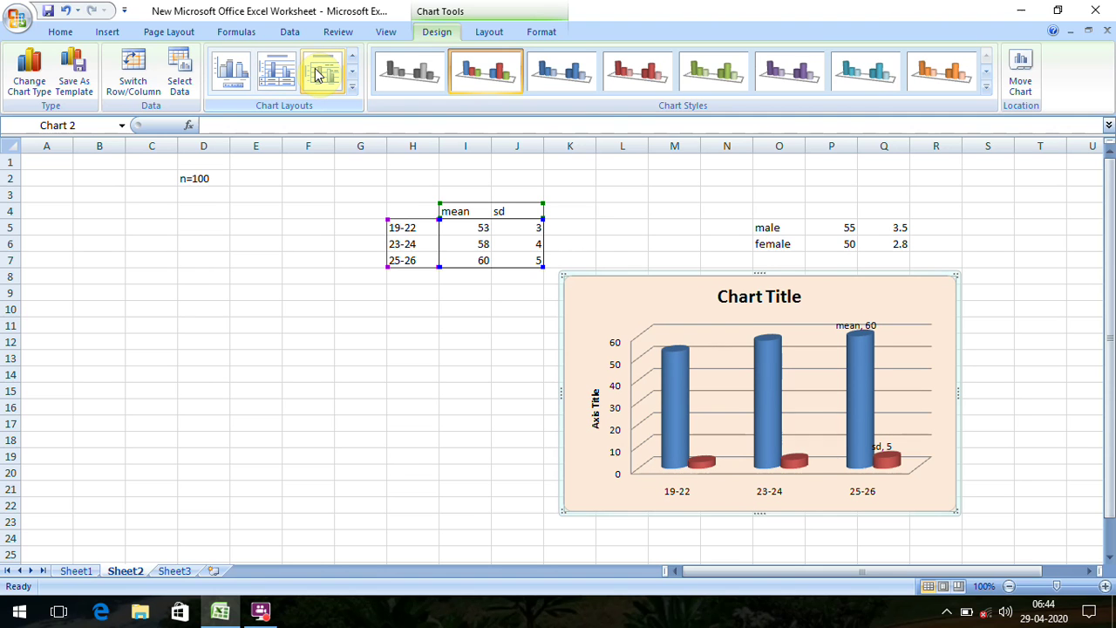
Preview the remaining layouts, then apply Layout 1 with a Chart Title placeholder
{"action": "left_click", "coordinate": [352, 73]}
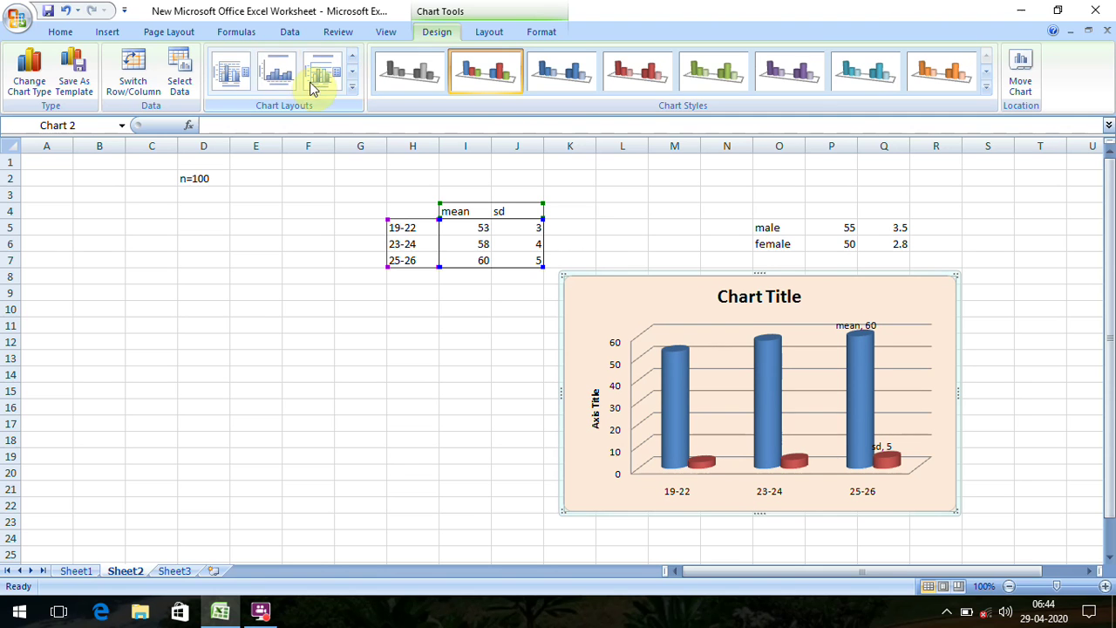
{"action": "left_click", "coordinate": [236, 78]}
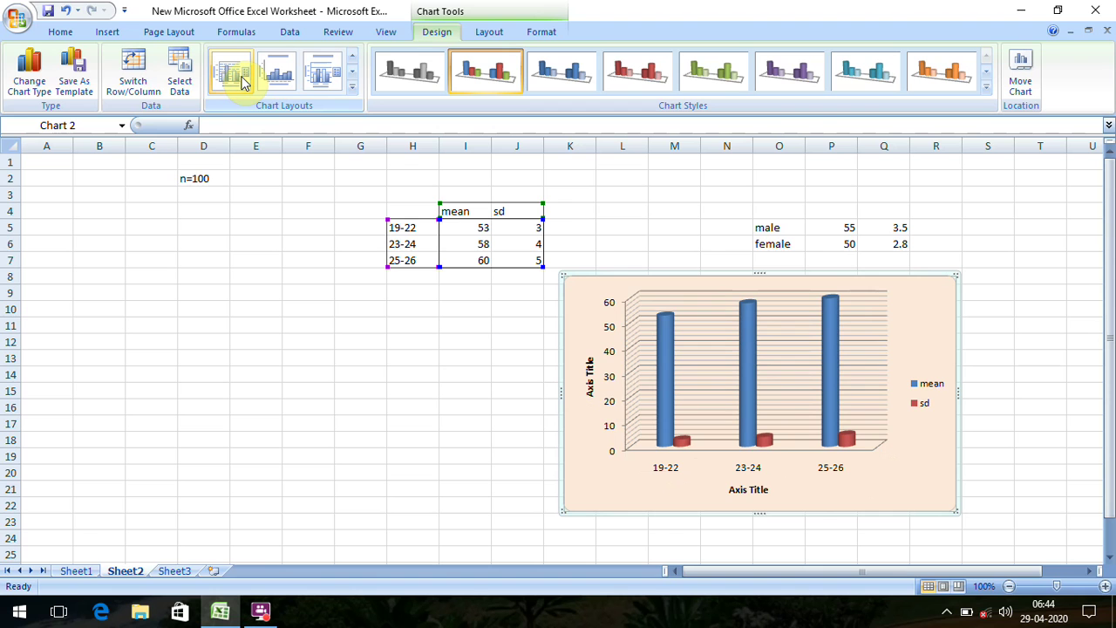
{"action": "left_click", "coordinate": [274, 75]}
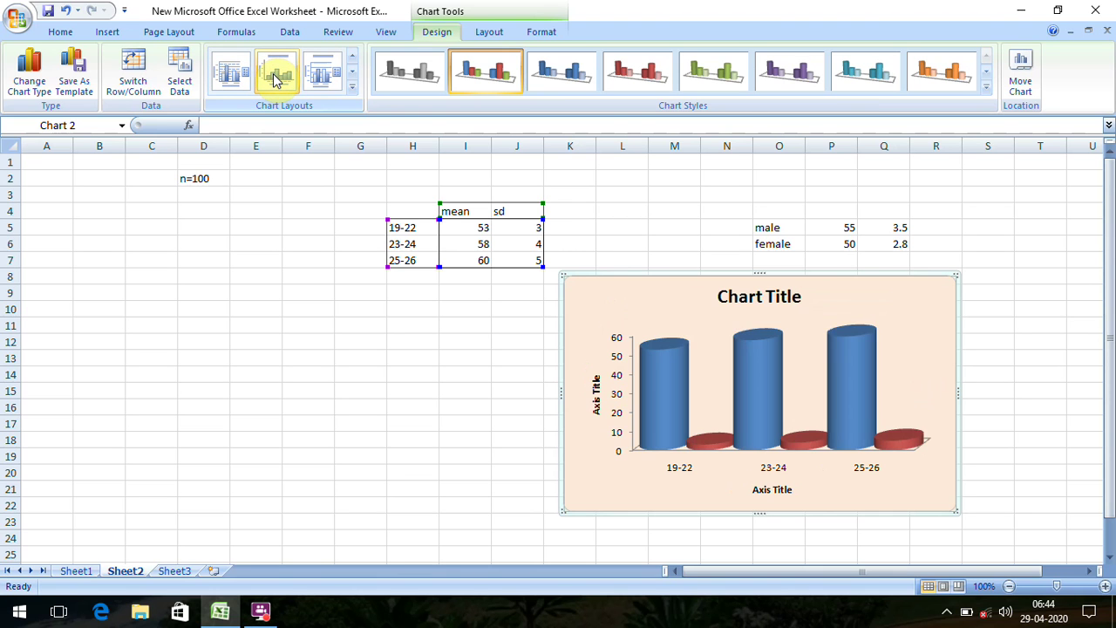
{"action": "left_click", "coordinate": [318, 80]}
{"action": "left_click", "coordinate": [352, 75]}
{"action": "left_click", "coordinate": [234, 78]}
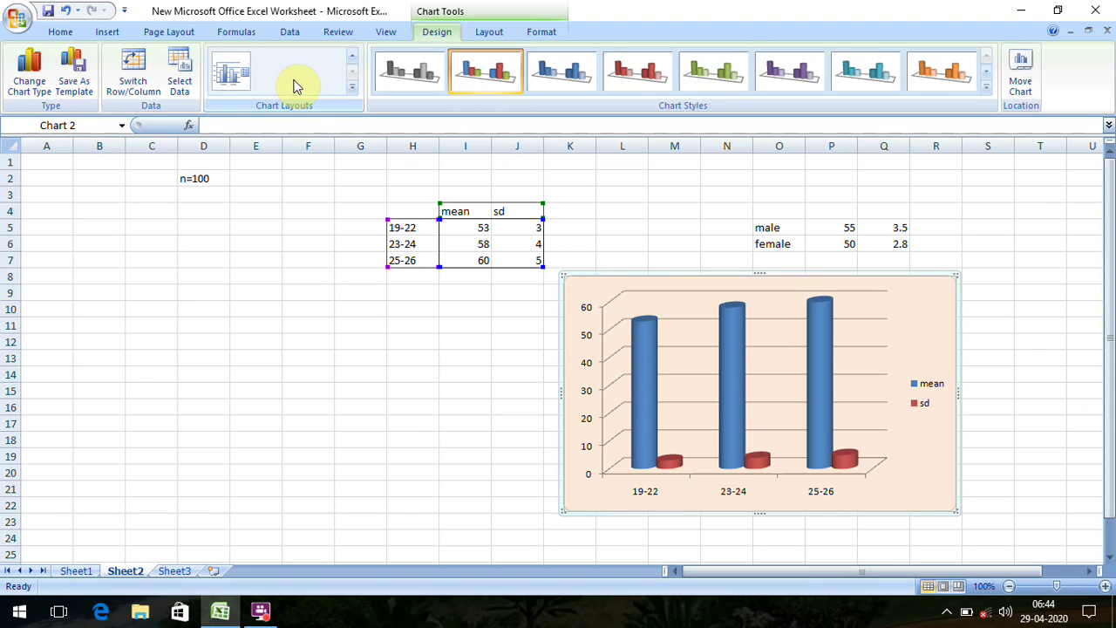
{"action": "left_click", "coordinate": [353, 56]}
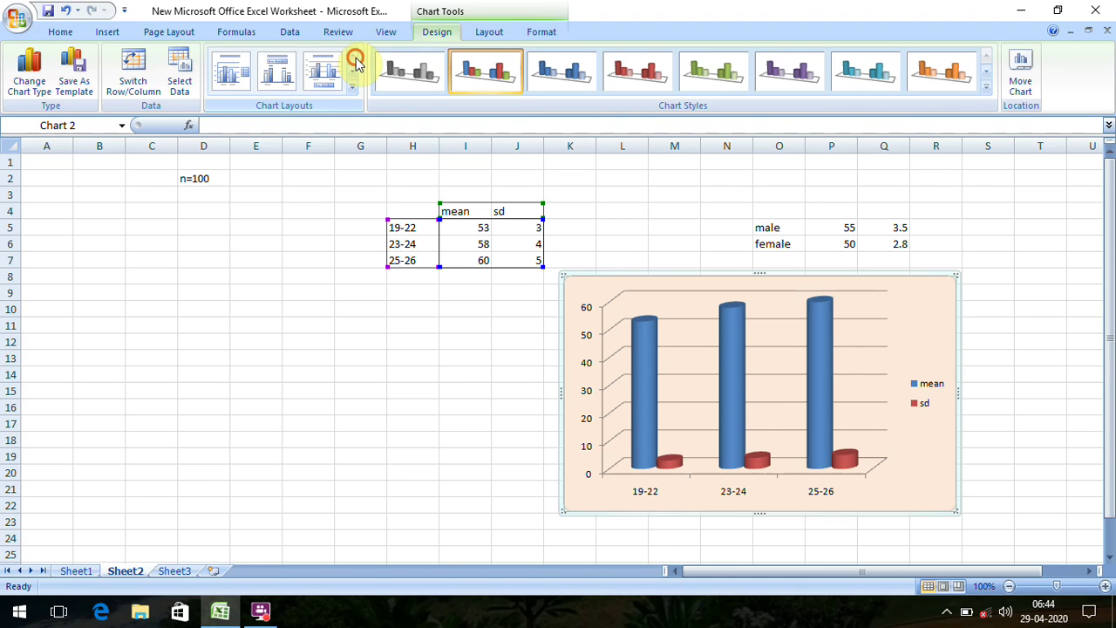
{"action": "left_click", "coordinate": [243, 75]}
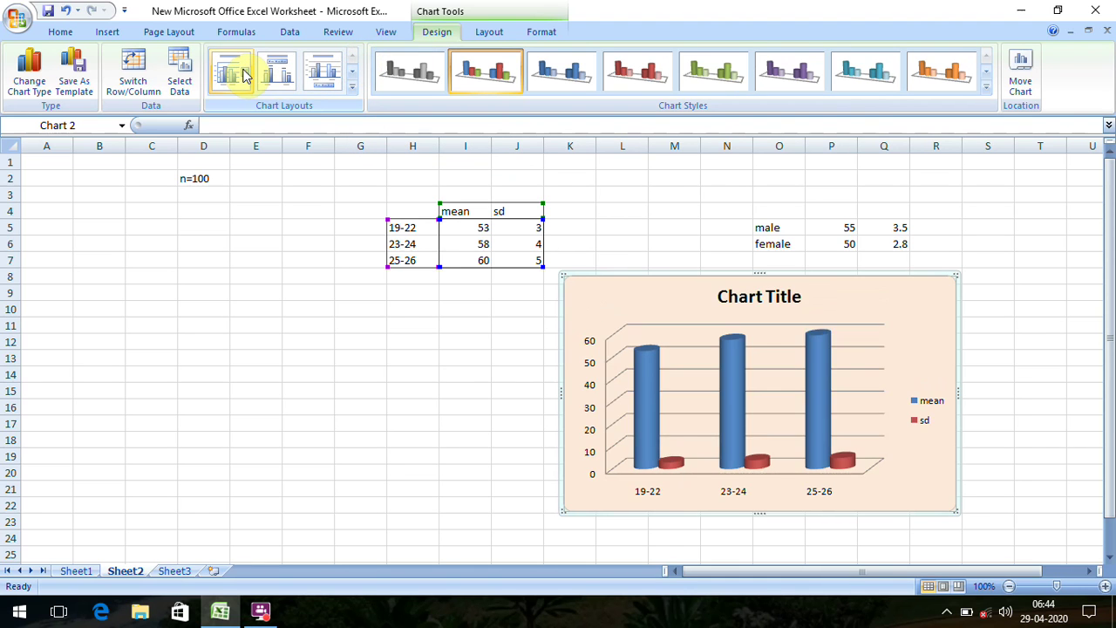
Undo and redo until the custom title, axis titles, data labels and bottom legend return
{"action": "left_click", "coordinate": [65, 15]}
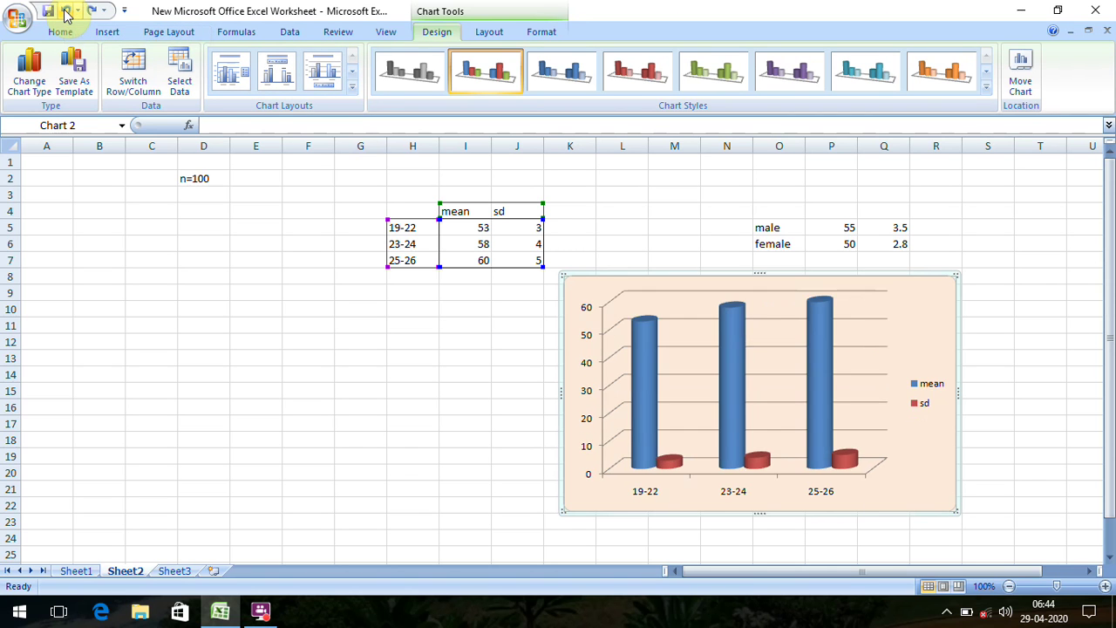
{"action": "left_click", "coordinate": [66, 15]}
{"action": "left_click", "coordinate": [65, 15]}
{"action": "left_click", "coordinate": [65, 15]}
{"action": "left_click", "coordinate": [65, 15]}
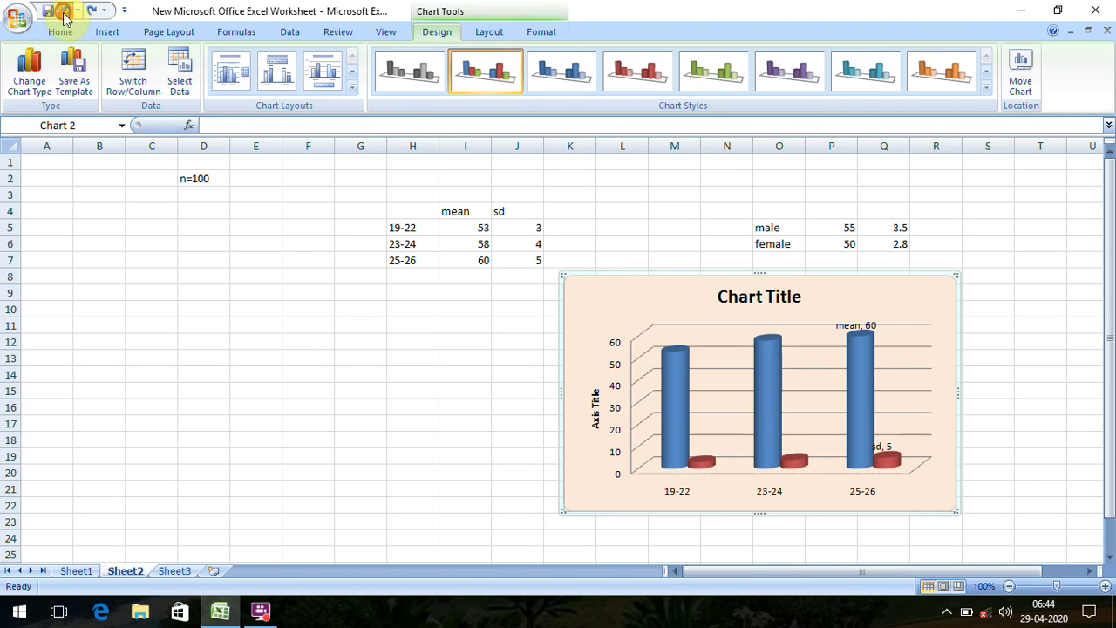
{"action": "left_click", "coordinate": [66, 14]}
{"action": "left_click", "coordinate": [65, 15]}
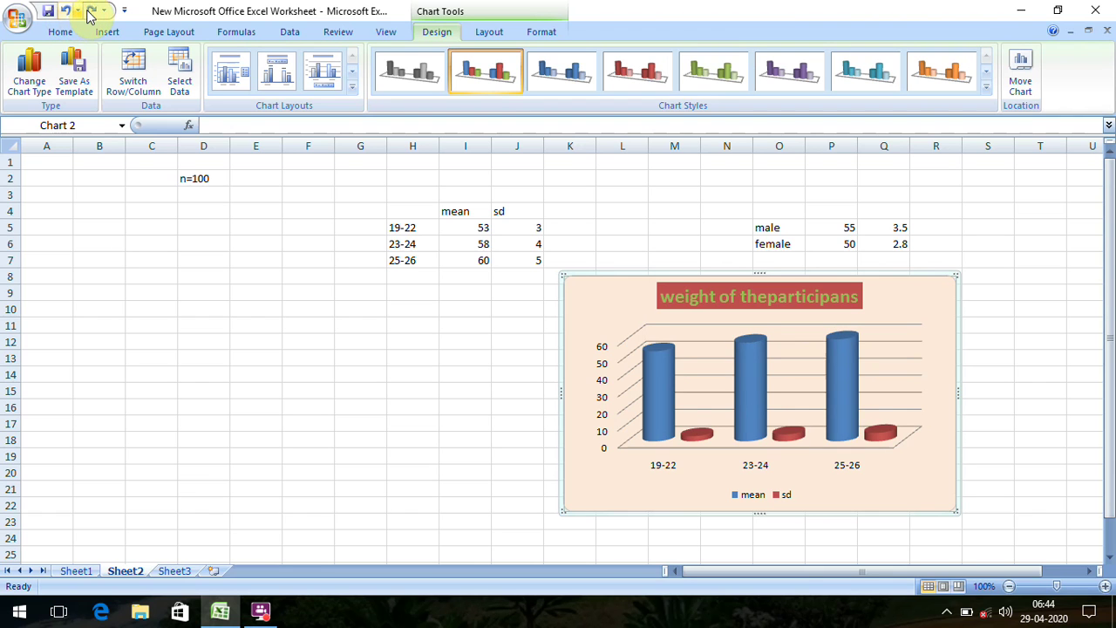
{"action": "left_click", "coordinate": [88, 15]}
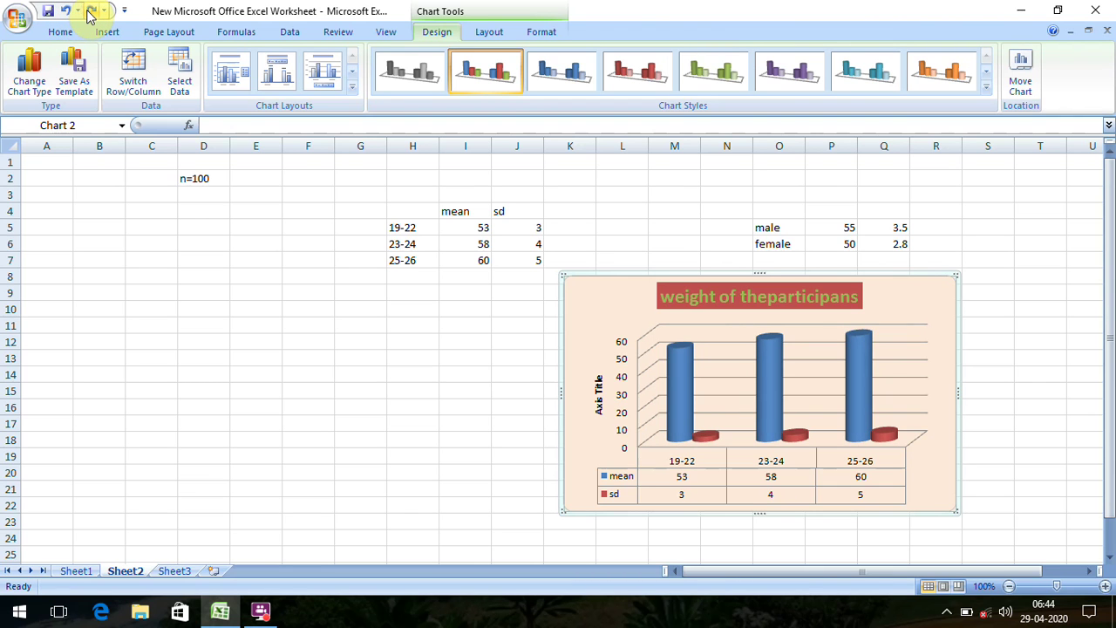
{"action": "left_click", "coordinate": [88, 15]}
{"action": "left_click", "coordinate": [65, 15]}
{"action": "left_click", "coordinate": [66, 14]}
{"action": "left_click", "coordinate": [67, 16]}
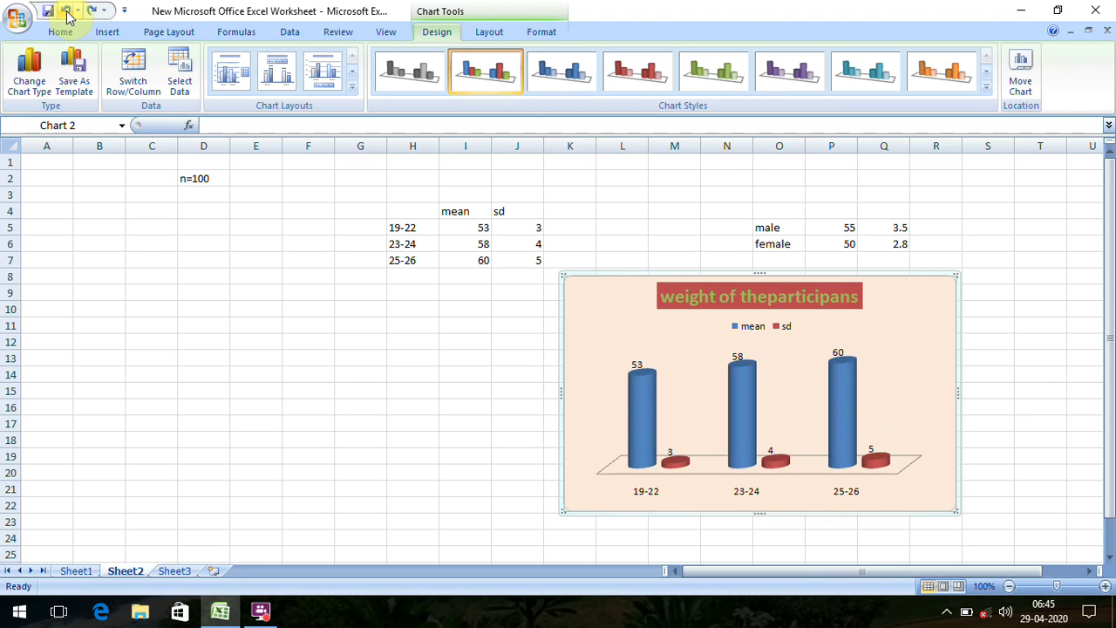
{"action": "left_click", "coordinate": [67, 15]}
{"action": "left_click", "coordinate": [68, 16]}
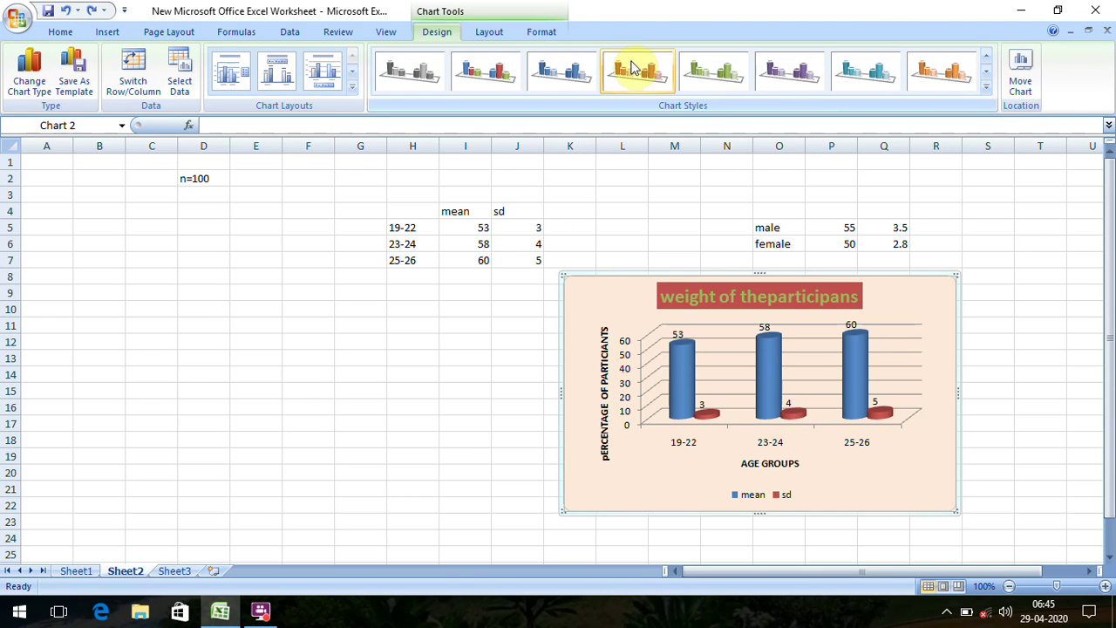
Try light Chart Styles with white, grey, teal and red cylinders, then return to blue and red
{"action": "left_click", "coordinate": [508, 76]}
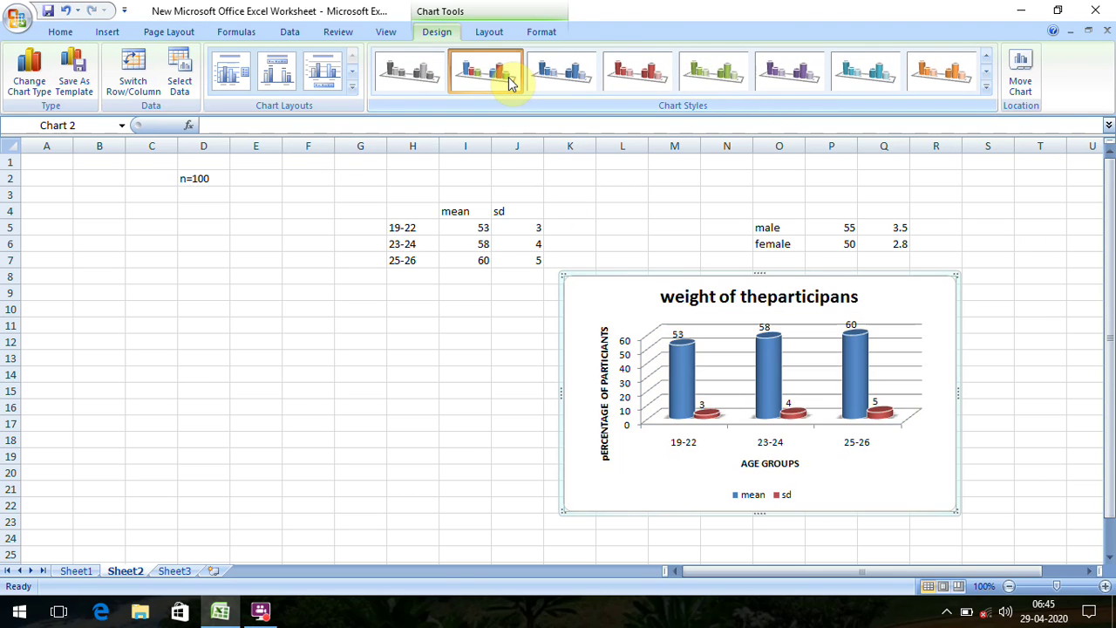
{"action": "left_click", "coordinate": [415, 69]}
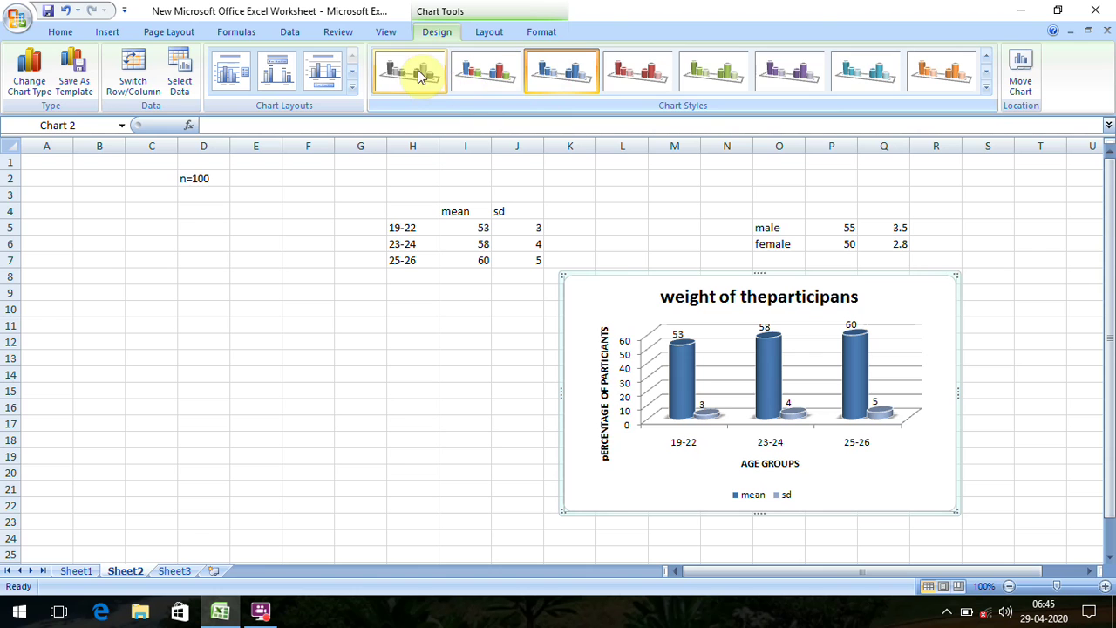
{"action": "left_click", "coordinate": [986, 73]}
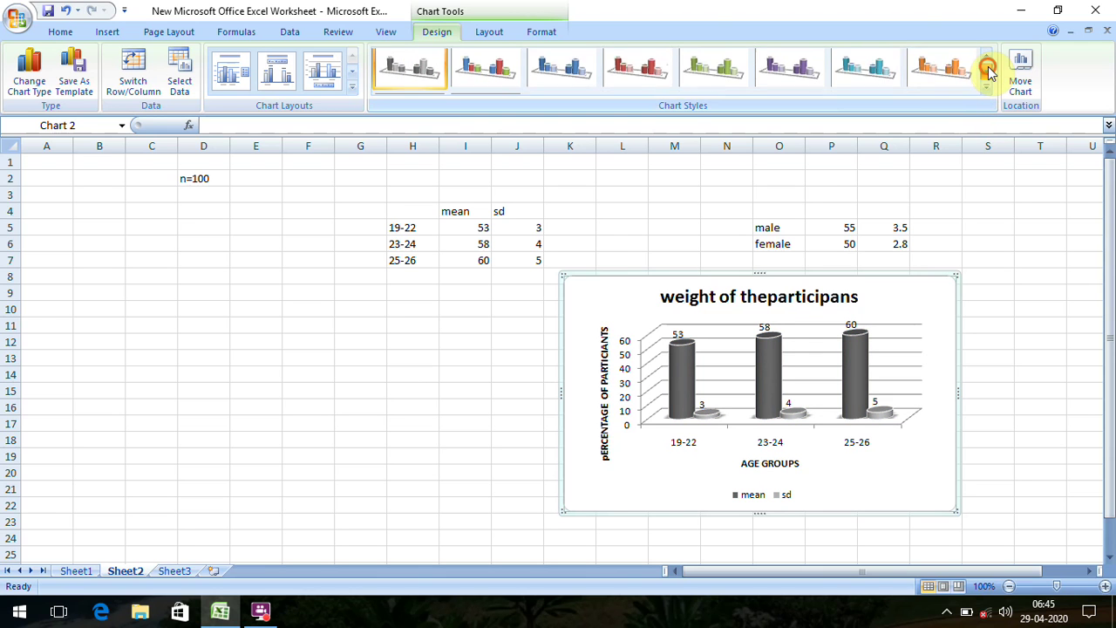
{"action": "left_click", "coordinate": [876, 79]}
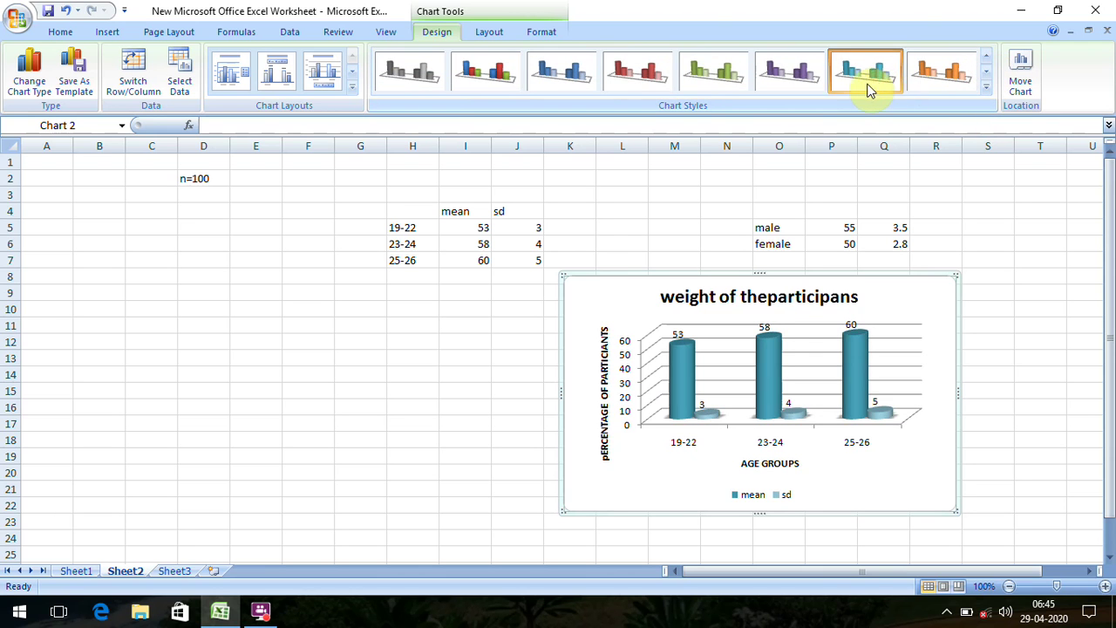
{"action": "left_click", "coordinate": [796, 77]}
{"action": "left_click", "coordinate": [711, 73]}
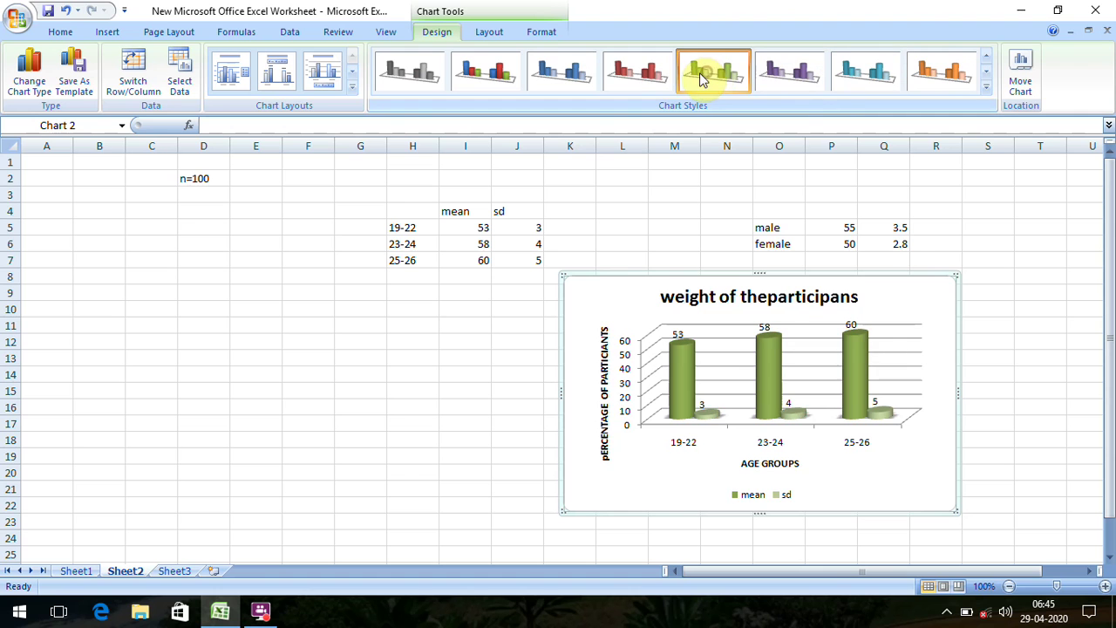
{"action": "left_click", "coordinate": [646, 73]}
{"action": "left_click", "coordinate": [563, 69]}
{"action": "left_click", "coordinate": [504, 75]}
{"action": "left_click", "coordinate": [421, 75]}
Apply the black-background style with white cylinders and move the chart below the age-group table
{"action": "left_click", "coordinate": [986, 73]}
{"action": "left_click", "coordinate": [986, 77]}
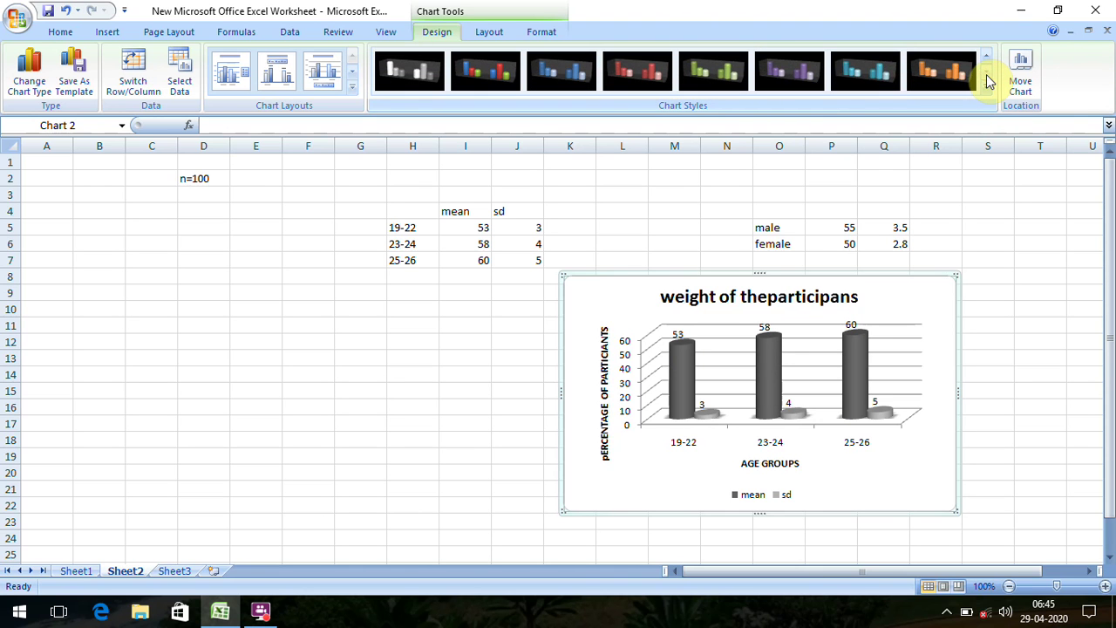
{"action": "left_click", "coordinate": [857, 66]}
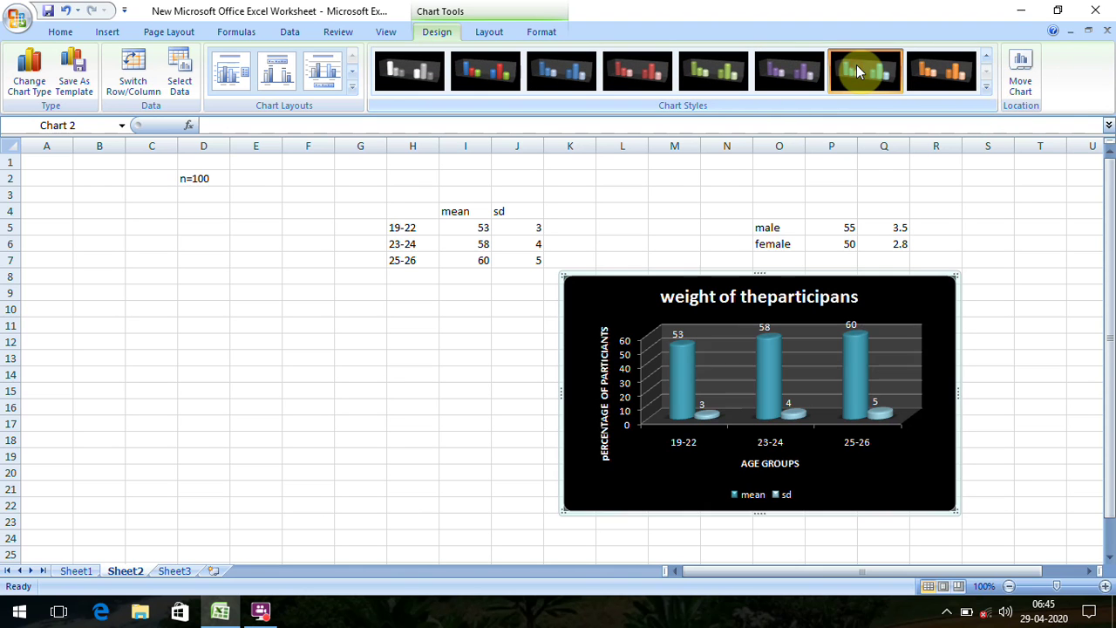
{"action": "left_click", "coordinate": [789, 76]}
{"action": "left_click", "coordinate": [716, 68]}
{"action": "left_click", "coordinate": [637, 70]}
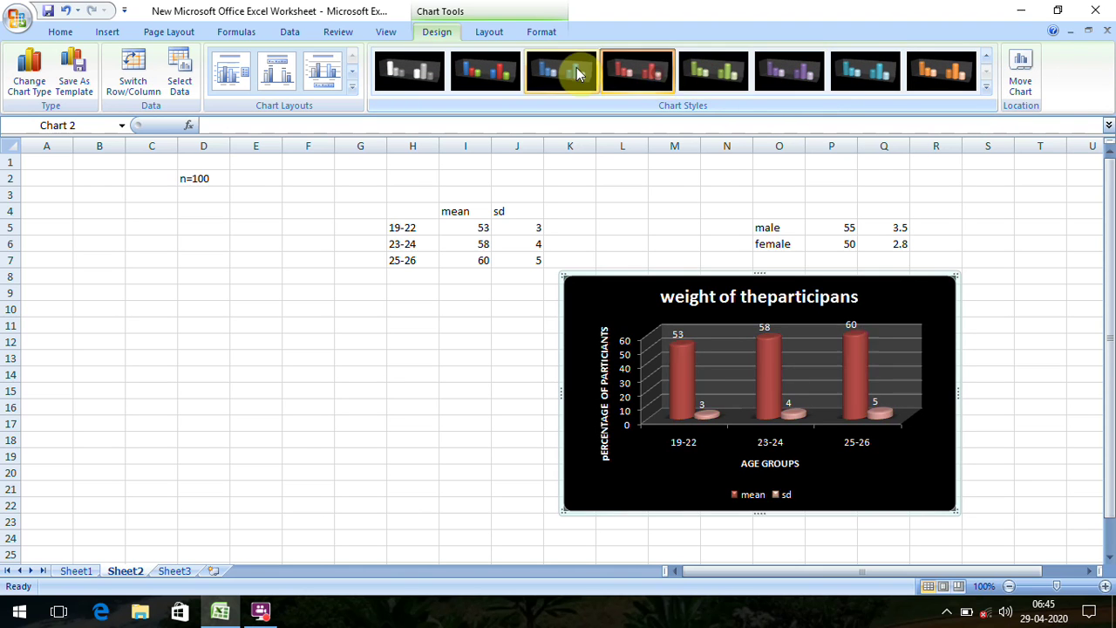
{"action": "left_click", "coordinate": [427, 71]}
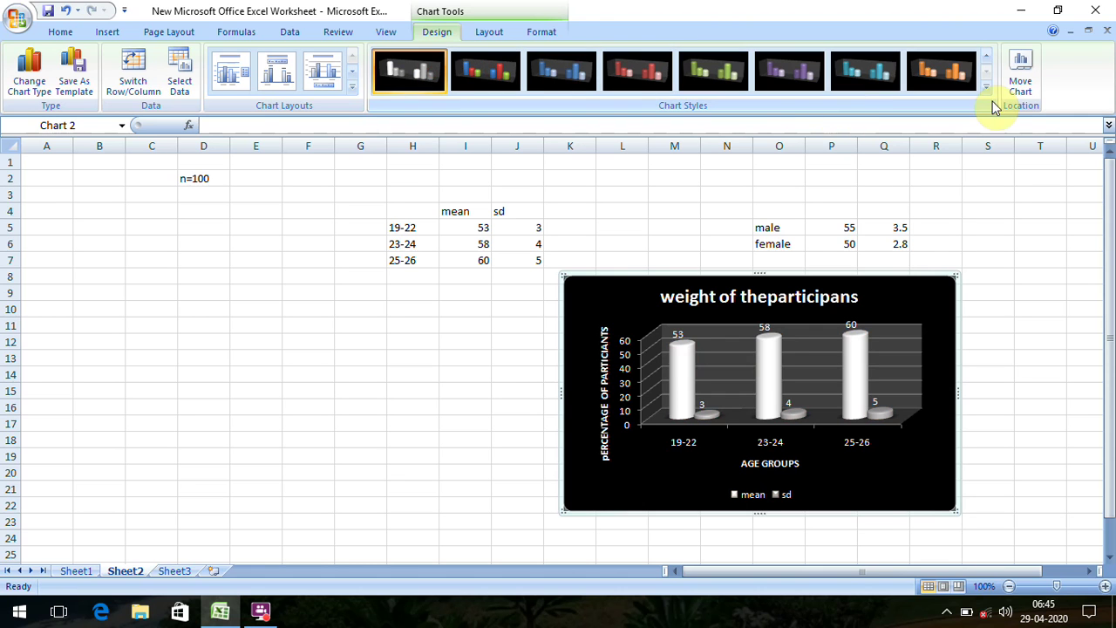
{"action": "left_click", "coordinate": [952, 76]}
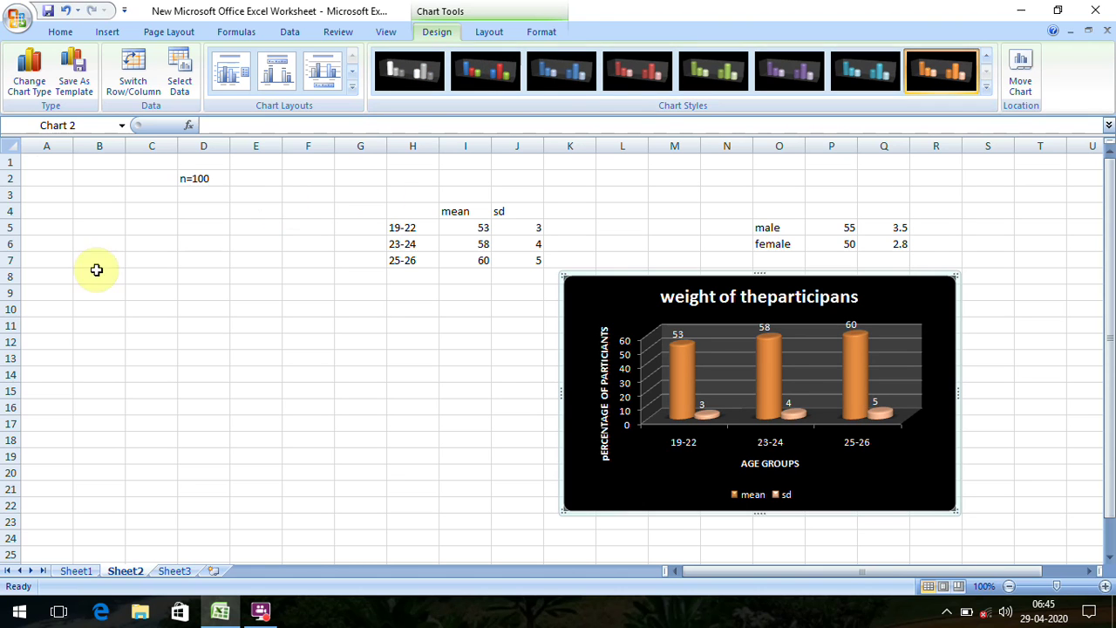
{"action": "key", "text": "ctrl+z"}
{"action": "left_click_drag", "start_coordinate": [565, 286], "coordinate": [142, 288]}
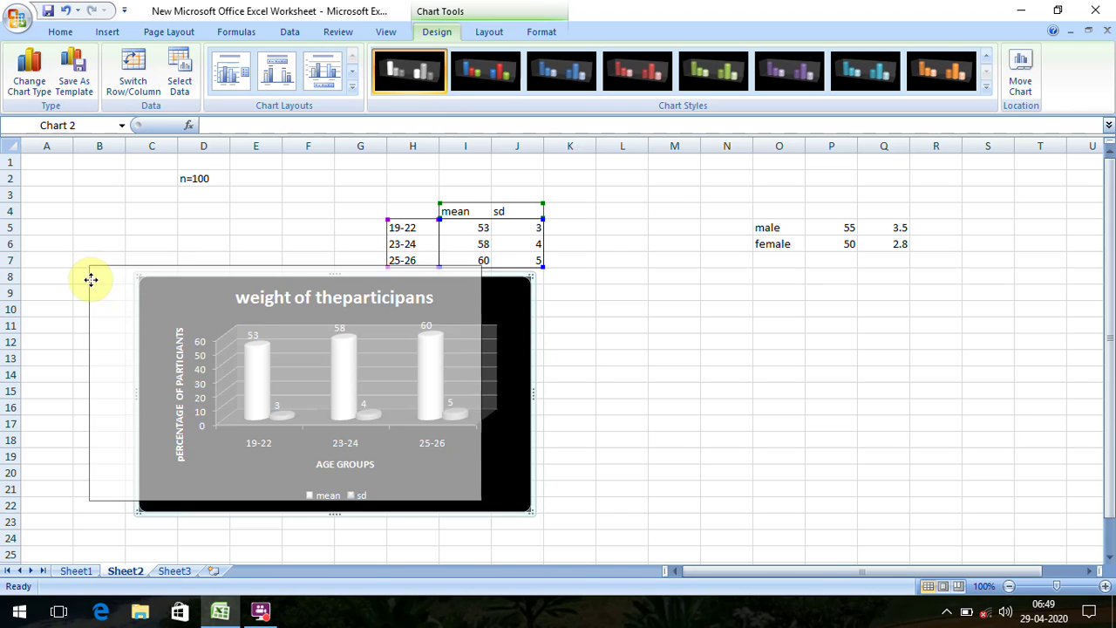
Shift the chart further left to columns B–I and select the male/female values O5:Q6
{"action": "left_click_drag", "start_coordinate": [140, 292], "coordinate": [93, 279]}
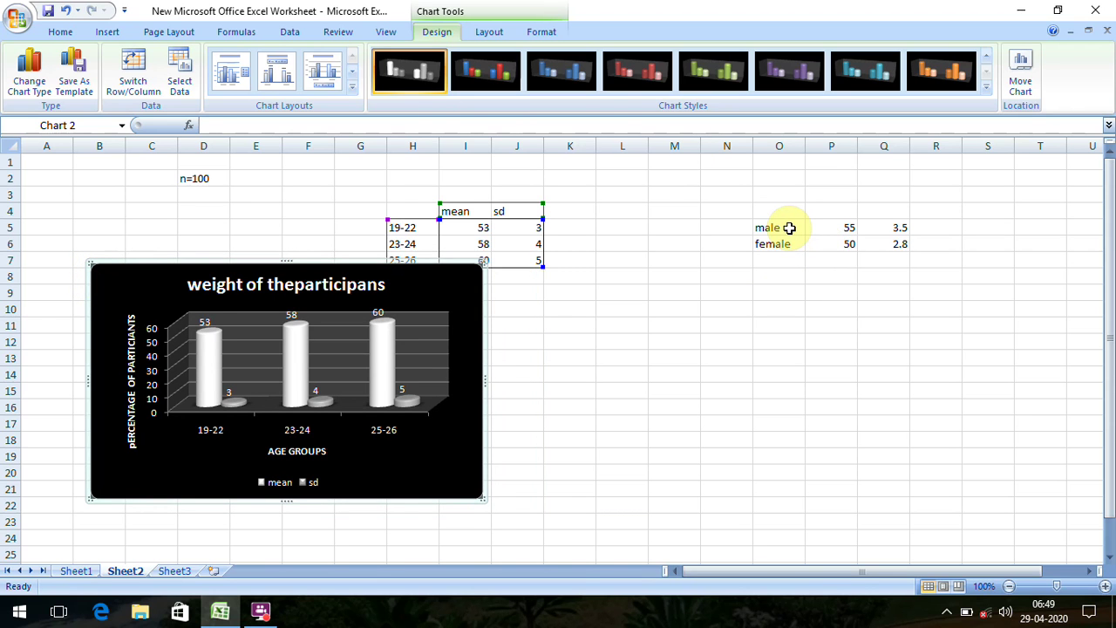
{"action": "left_click_drag", "start_coordinate": [789, 228], "coordinate": [868, 239]}
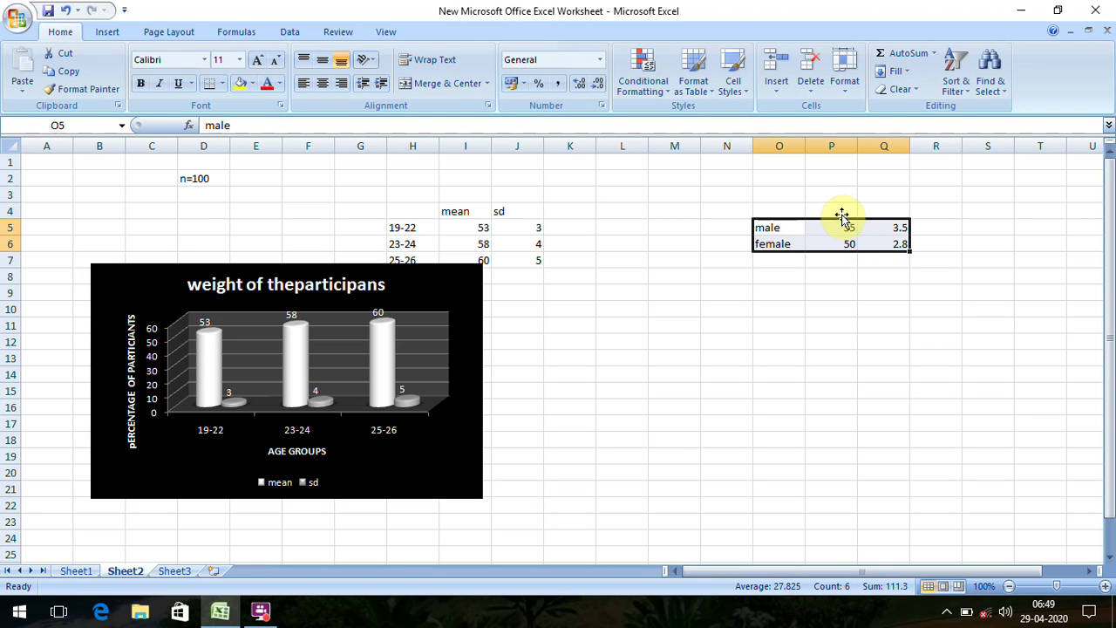
Enter headers MEAN in P4 and SD in Q4, then select the gender table O4:Q6
{"action": "left_click", "coordinate": [841, 214]}
{"action": "type", "text": "MEAN"}
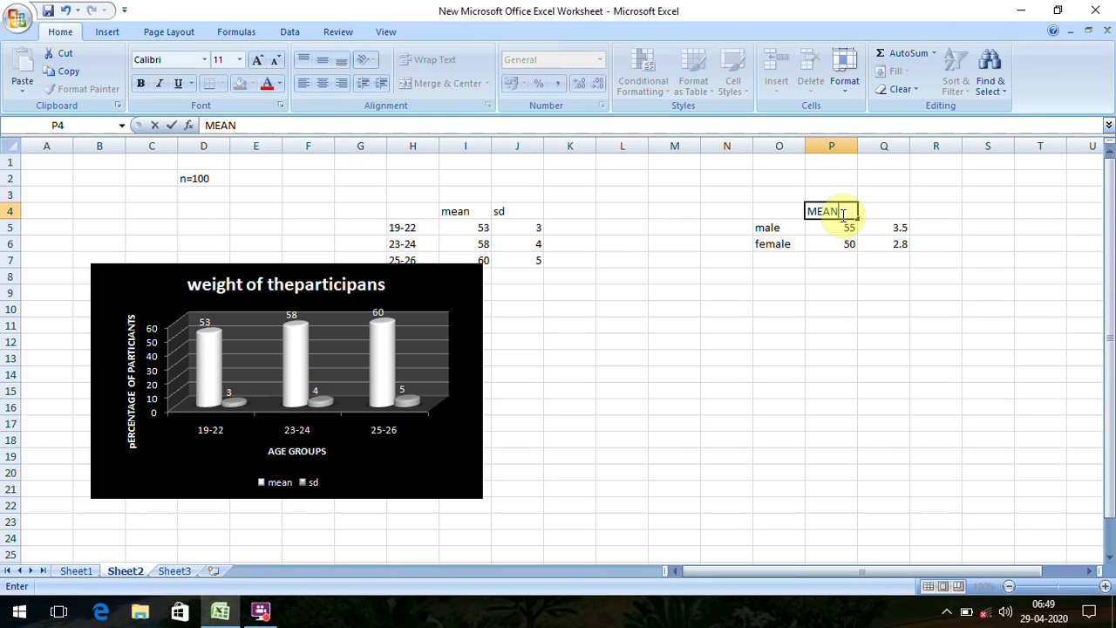
{"action": "left_click", "coordinate": [885, 214]}
{"action": "type", "text": "SD"}
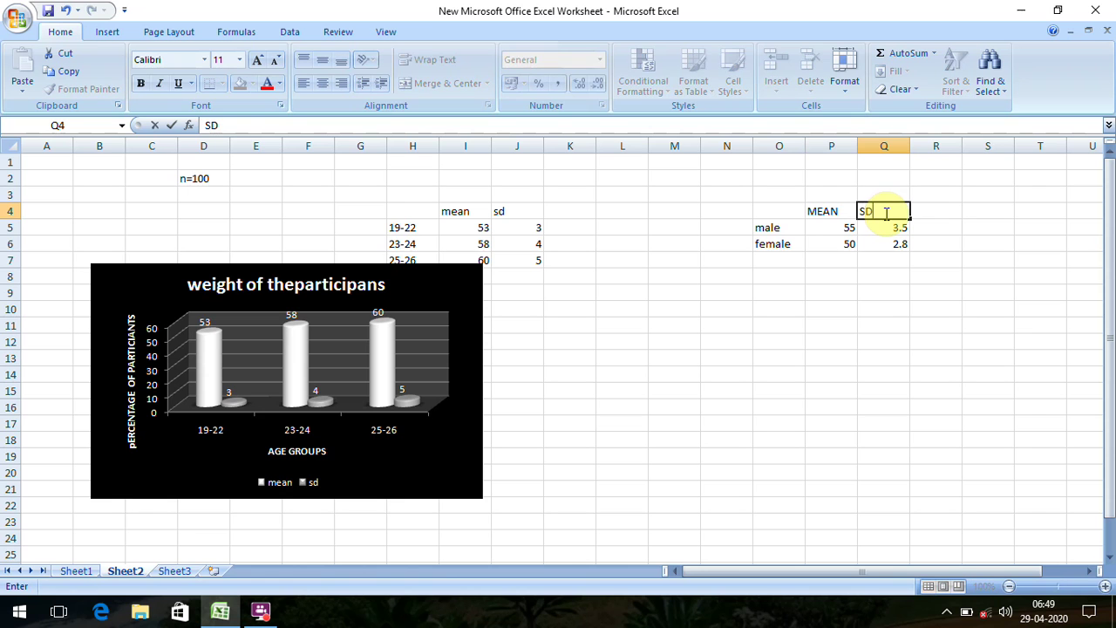
{"action": "left_click", "coordinate": [870, 305]}
{"action": "left_click_drag", "start_coordinate": [777, 212], "coordinate": [860, 242]}
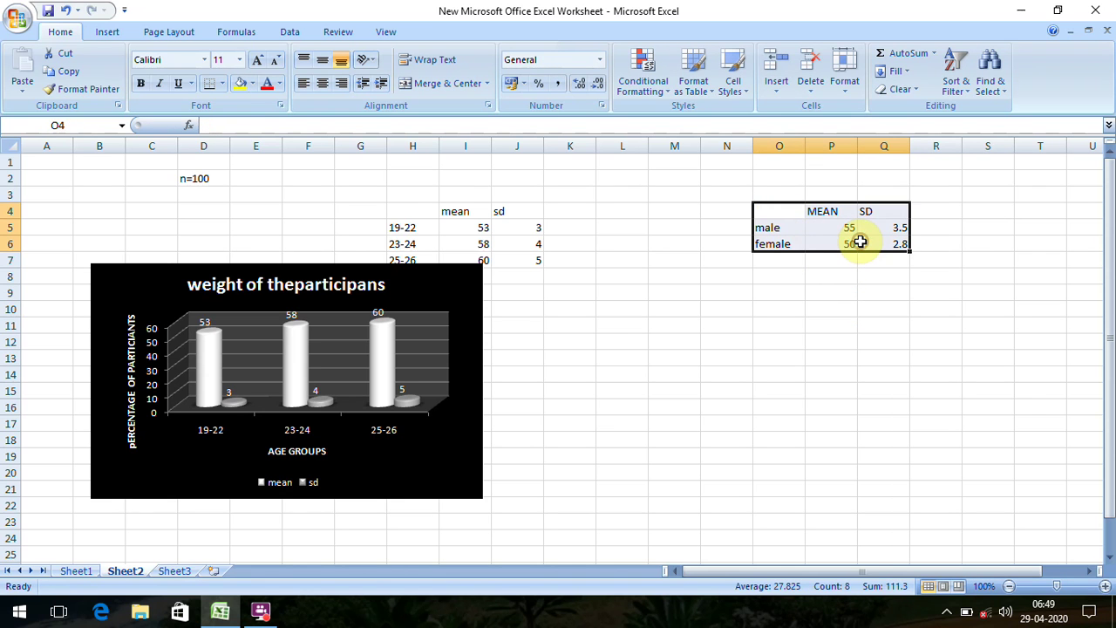
Insert a 3-D Cone column chart of the gender data and drag it to the lower right
{"action": "left_click", "coordinate": [110, 35]}
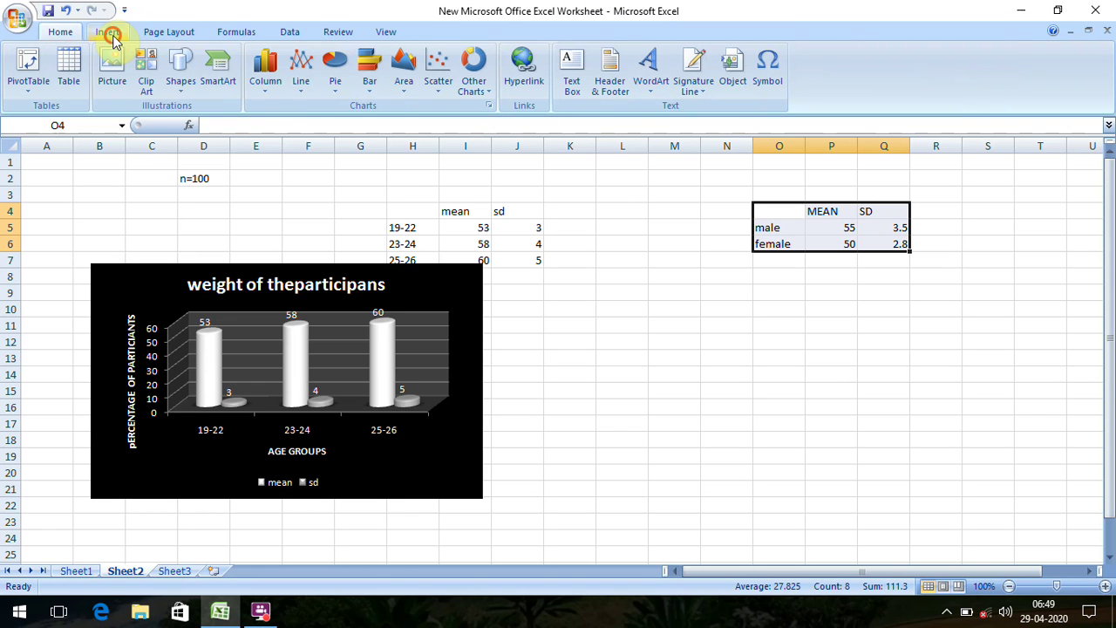
{"action": "left_click", "coordinate": [270, 90]}
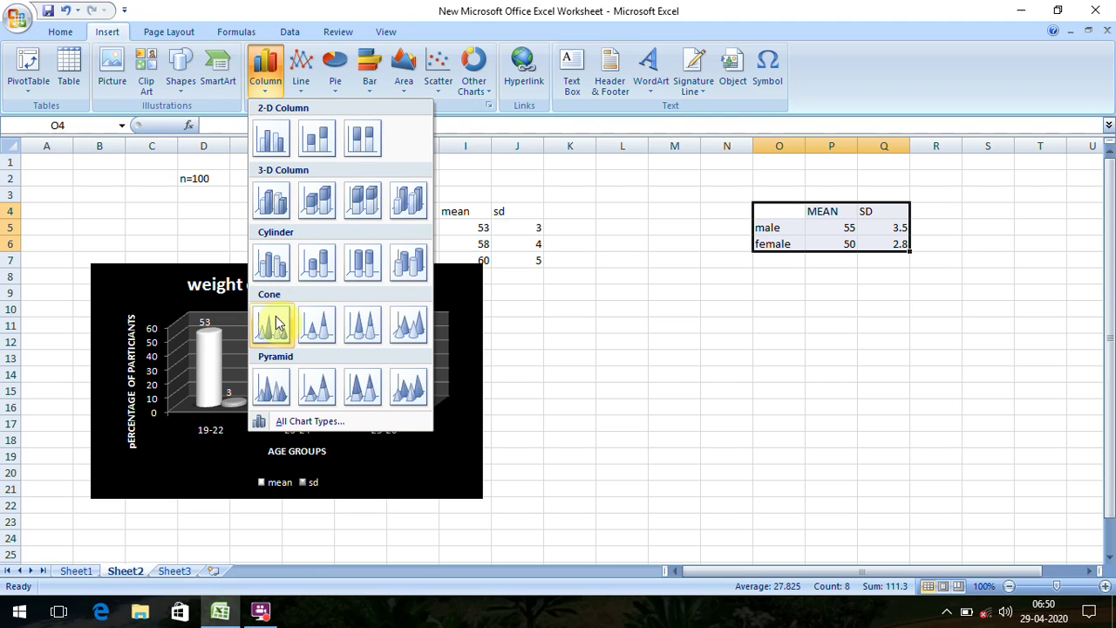
{"action": "left_click", "coordinate": [274, 388]}
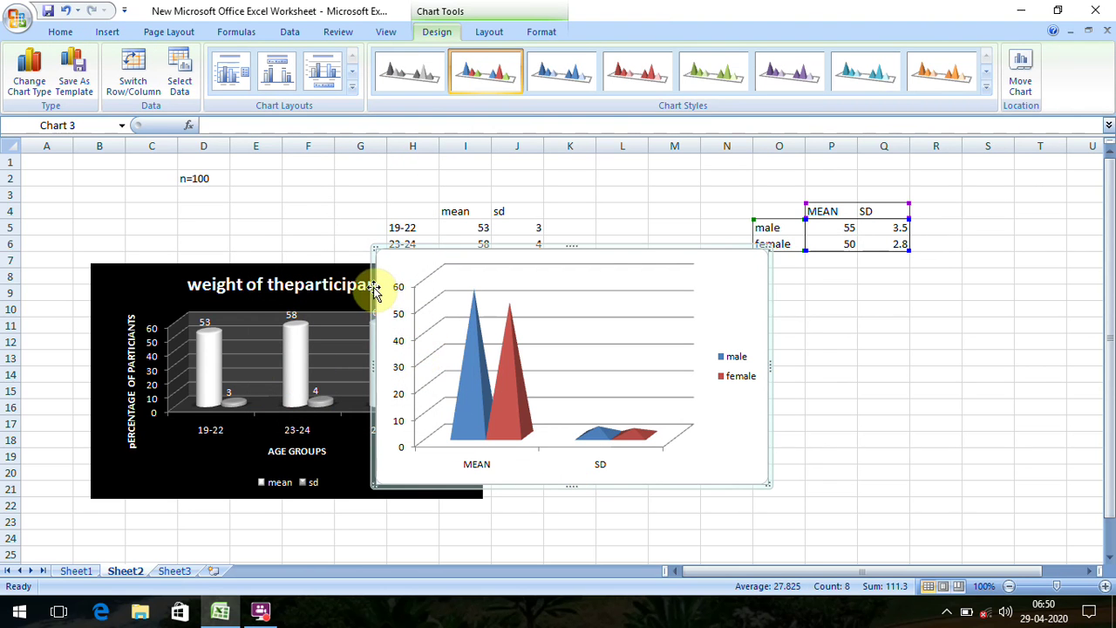
{"action": "left_click_drag", "start_coordinate": [373, 291], "coordinate": [620, 351]}
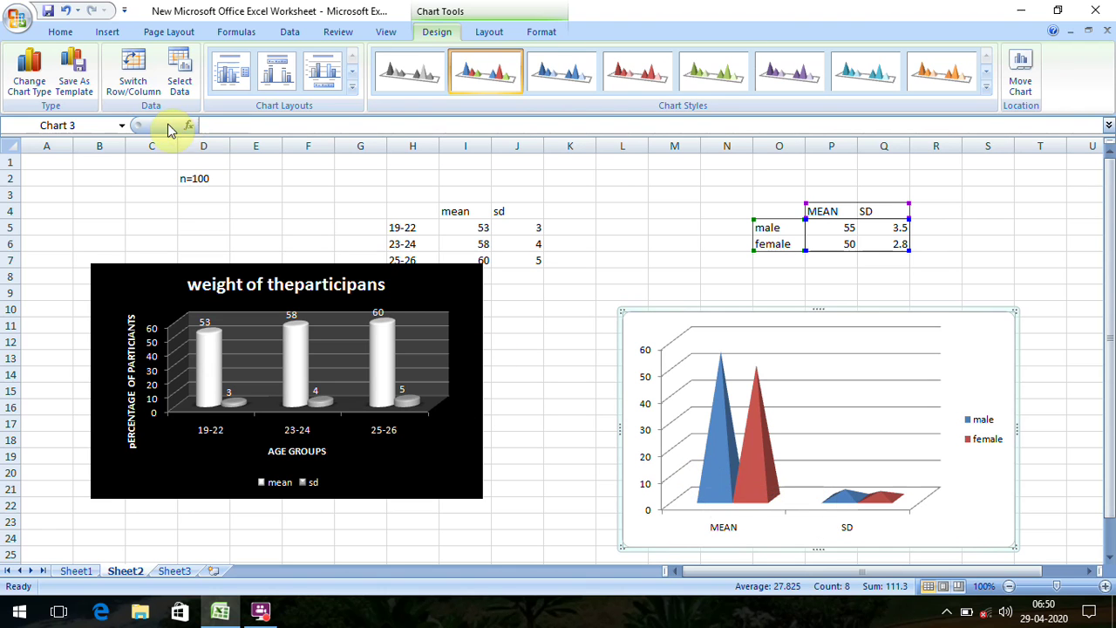
Switch rows and columns so male and female become the chart's categories
{"action": "left_click", "coordinate": [135, 87]}
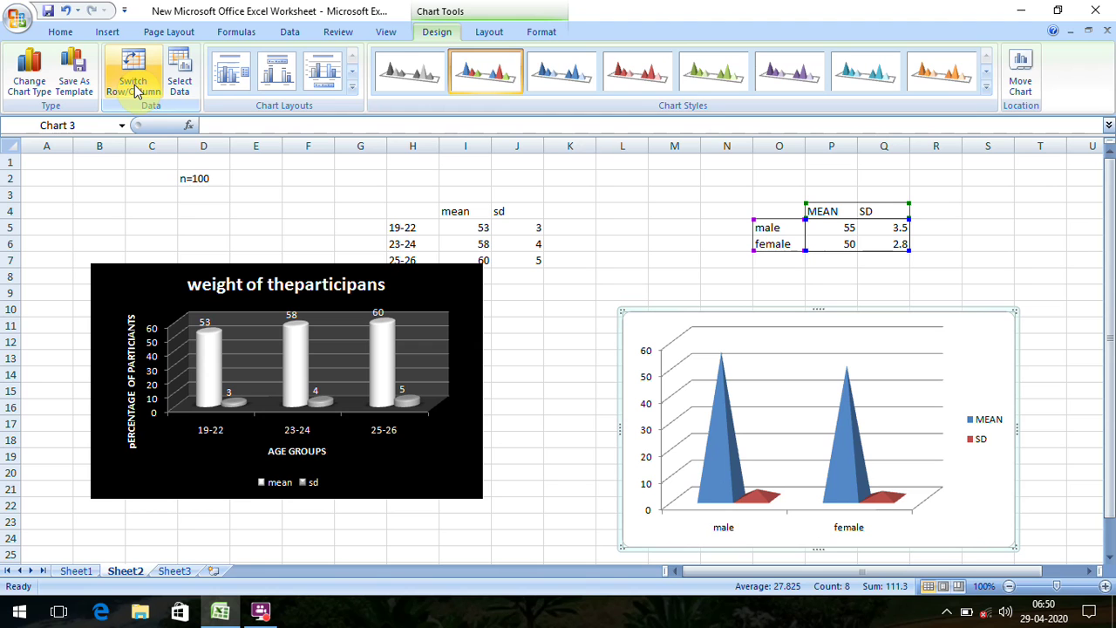
{"action": "left_click", "coordinate": [135, 87]}
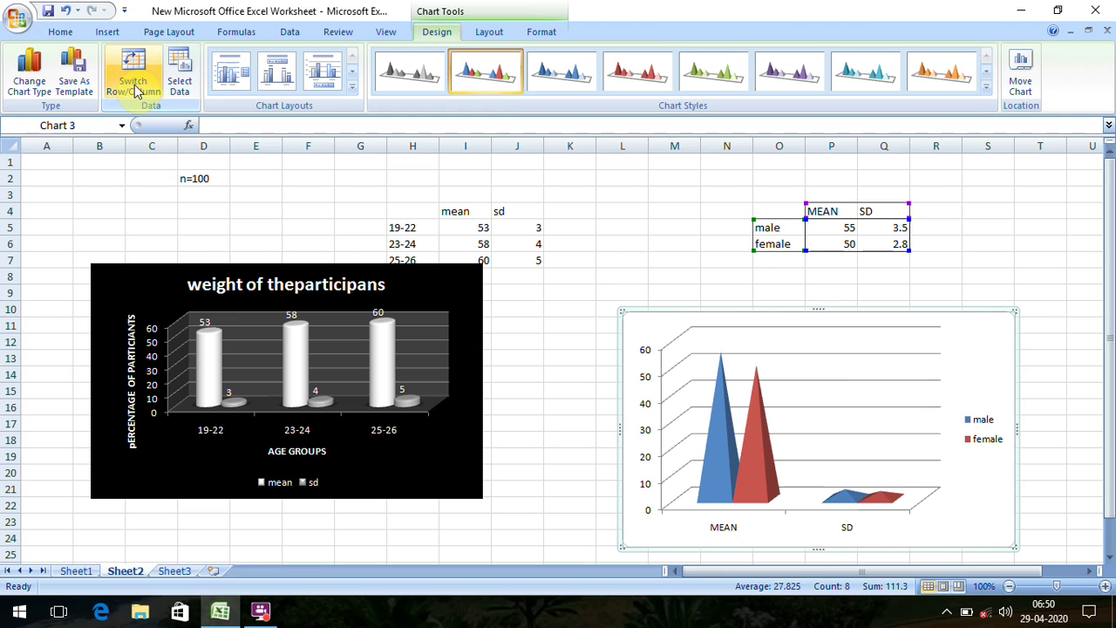
{"action": "left_click", "coordinate": [136, 87]}
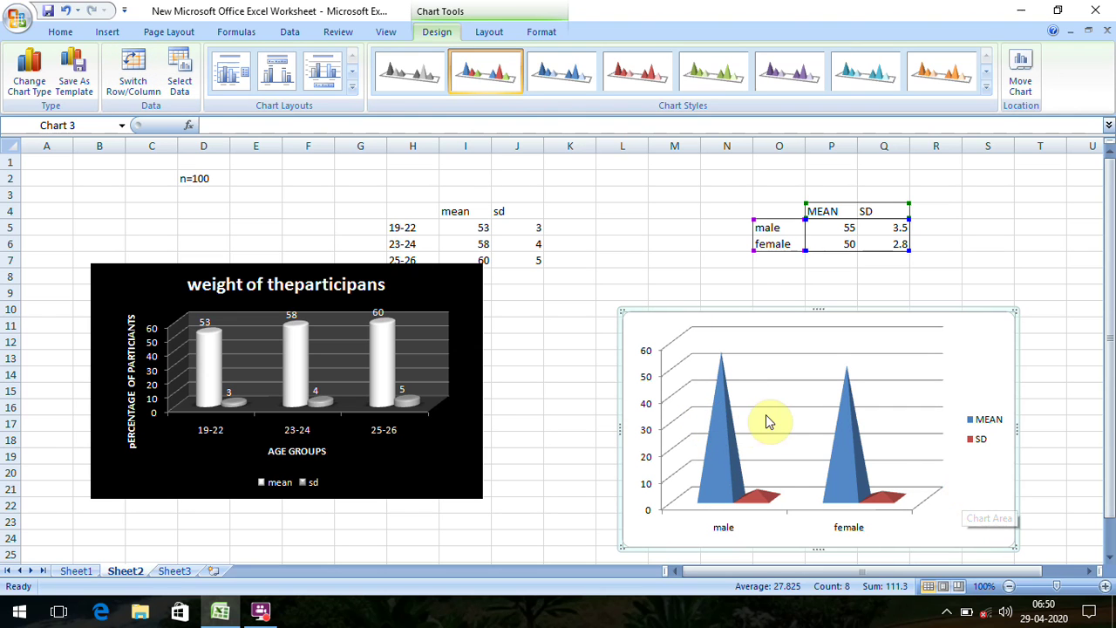
Move the MEAN/SD legend to the bottom of the chart via Format Legend
{"action": "left_click", "coordinate": [970, 441]}
{"action": "right_click", "coordinate": [970, 441]}
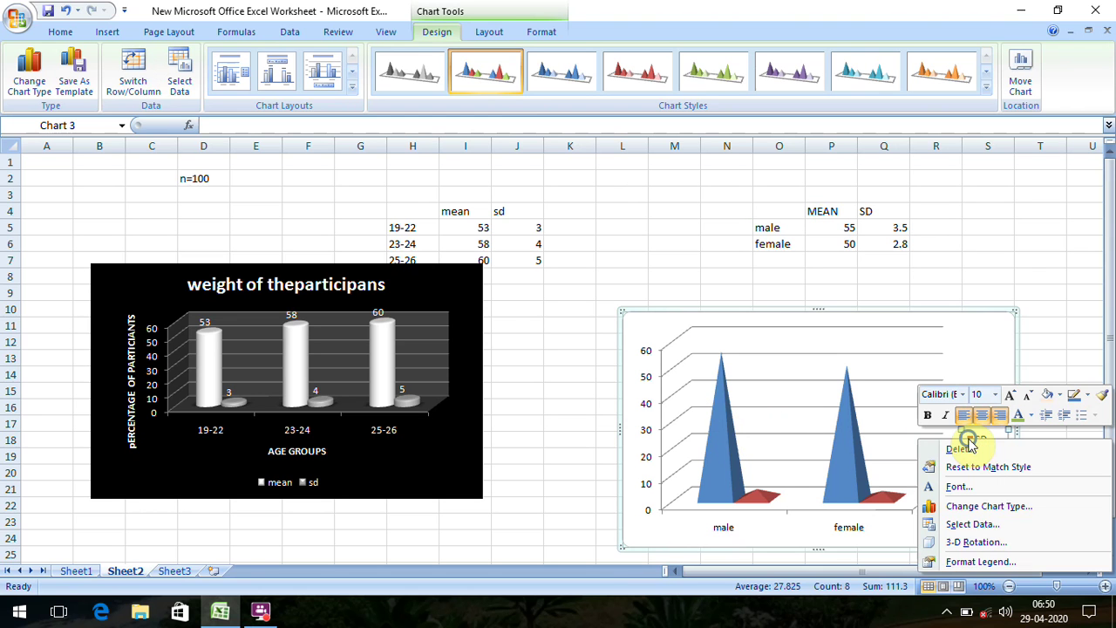
{"action": "left_click", "coordinate": [1001, 563]}
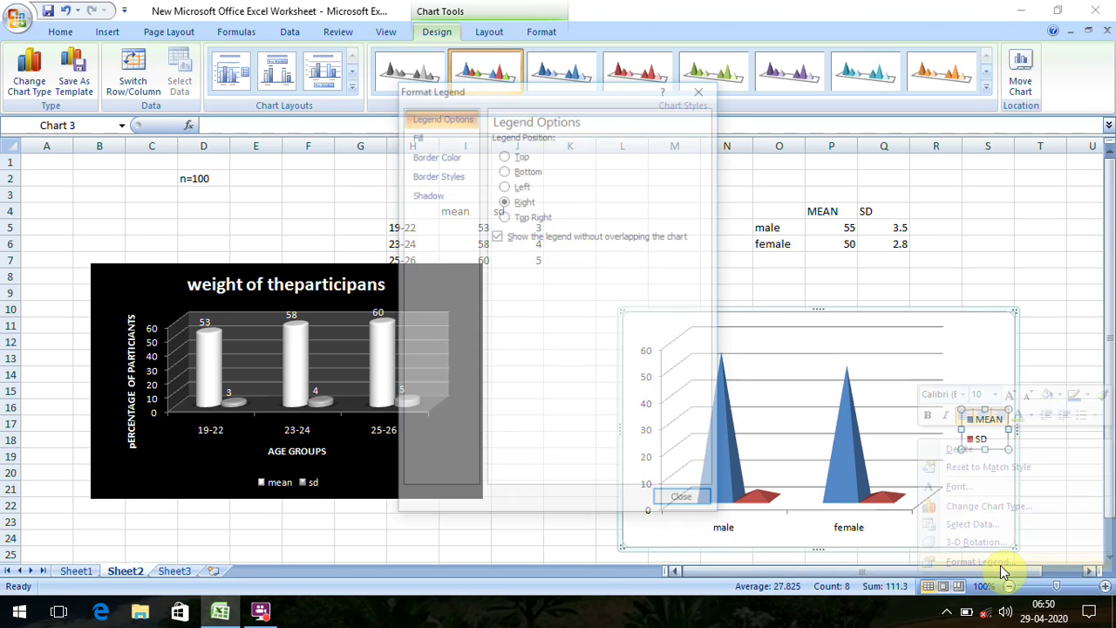
{"action": "left_click", "coordinate": [525, 171]}
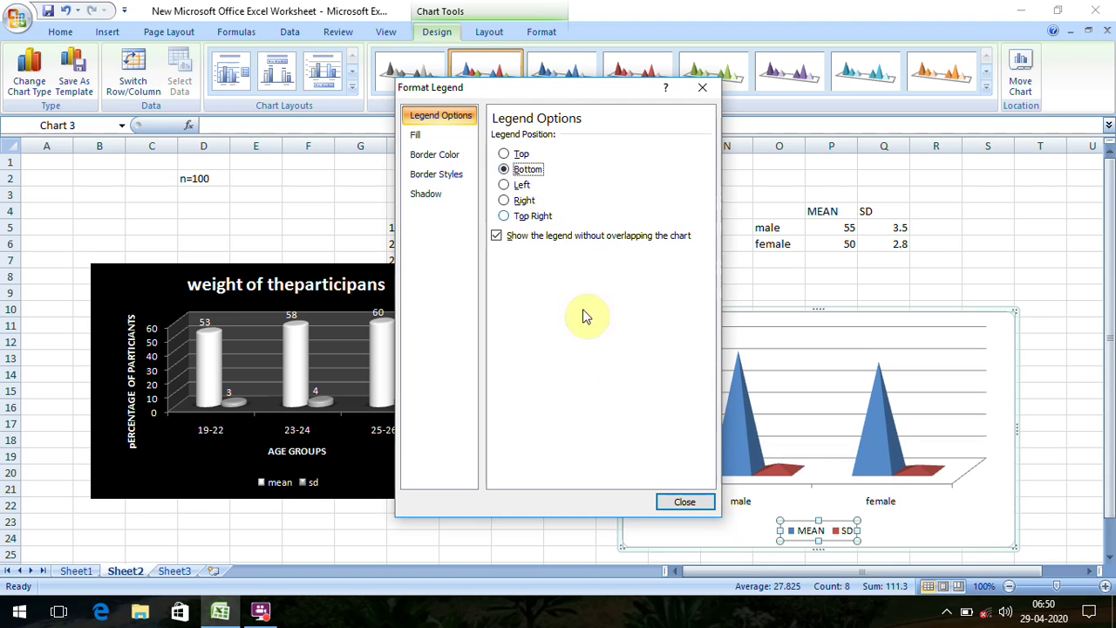
{"action": "left_click", "coordinate": [693, 503]}
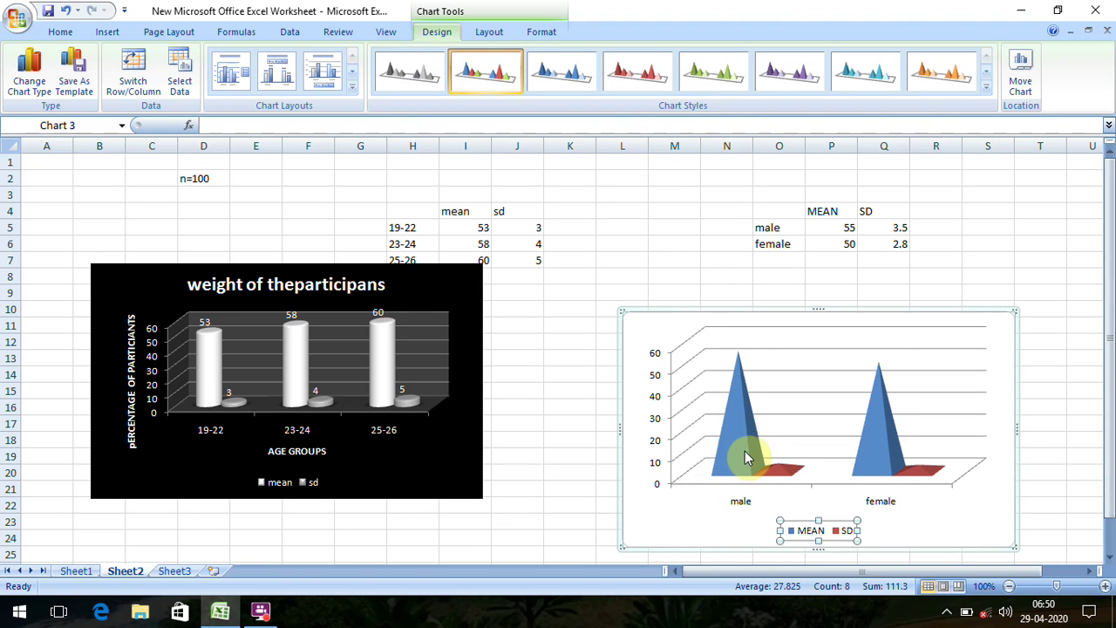
Add data labels to the MEAN cones (55, 50) and the SD series (3.5, 2.8)
{"action": "right_click", "coordinate": [742, 451]}
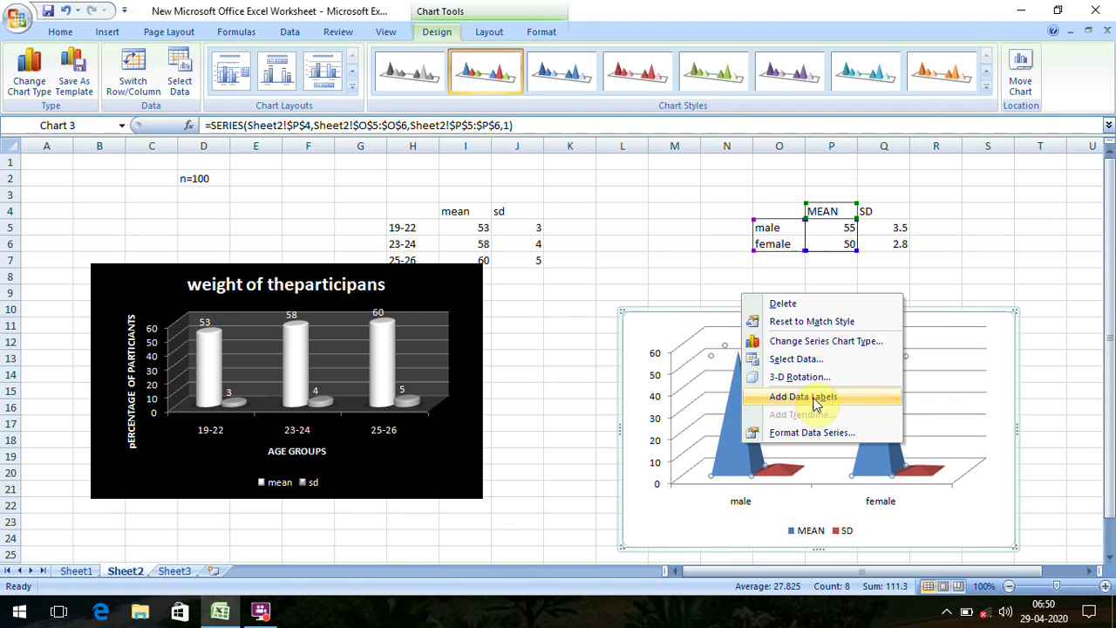
{"action": "left_click", "coordinate": [816, 403]}
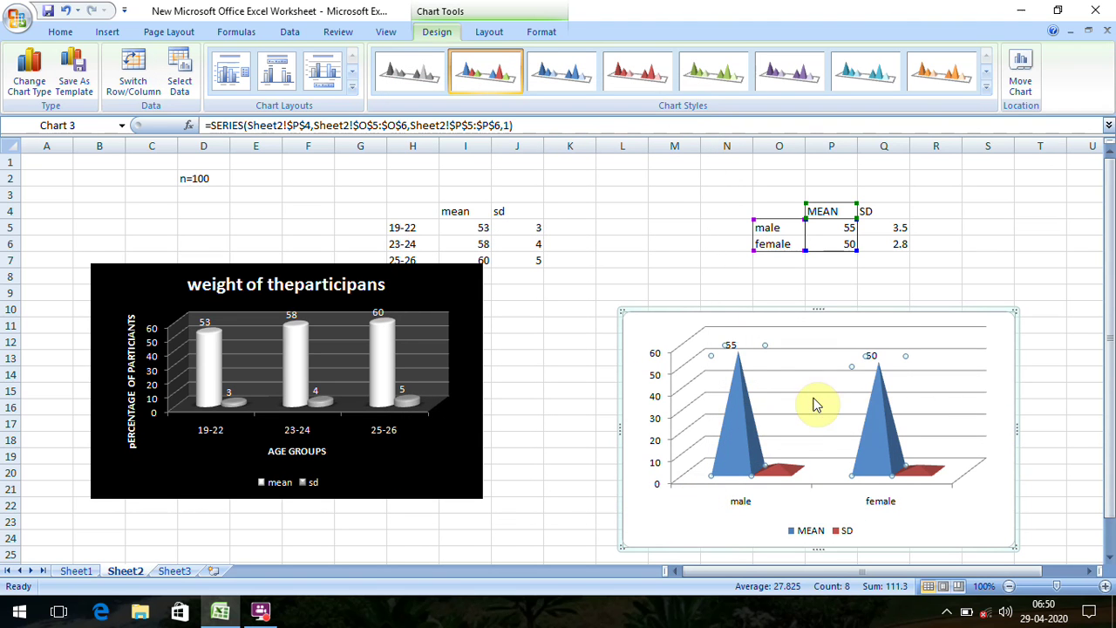
{"action": "left_click", "coordinate": [784, 463]}
{"action": "right_click", "coordinate": [784, 463]}
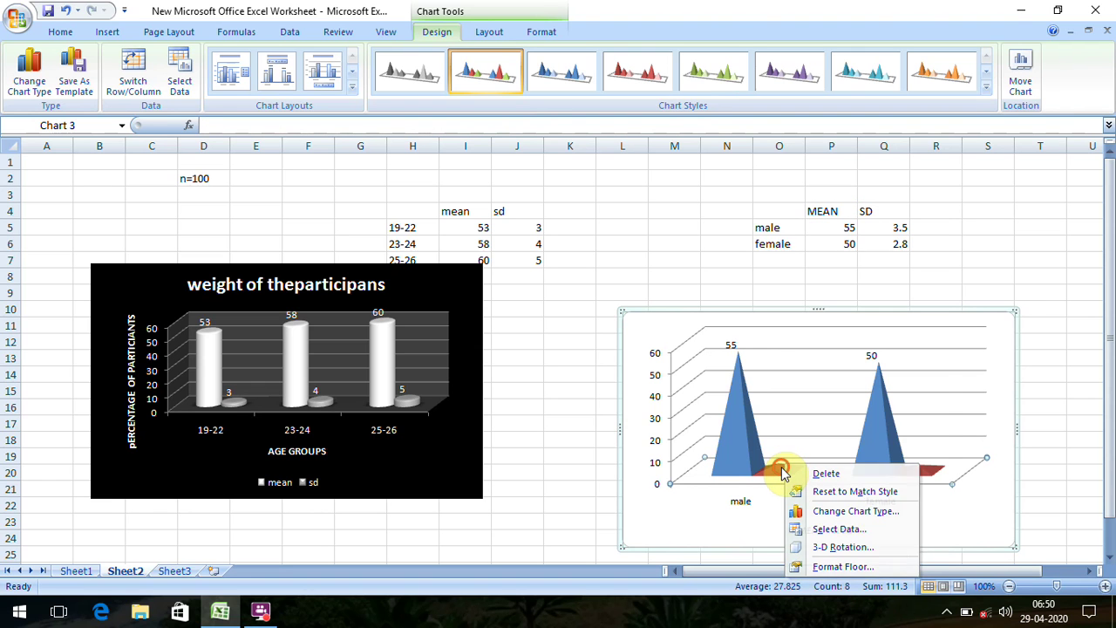
{"action": "right_click", "coordinate": [782, 467]}
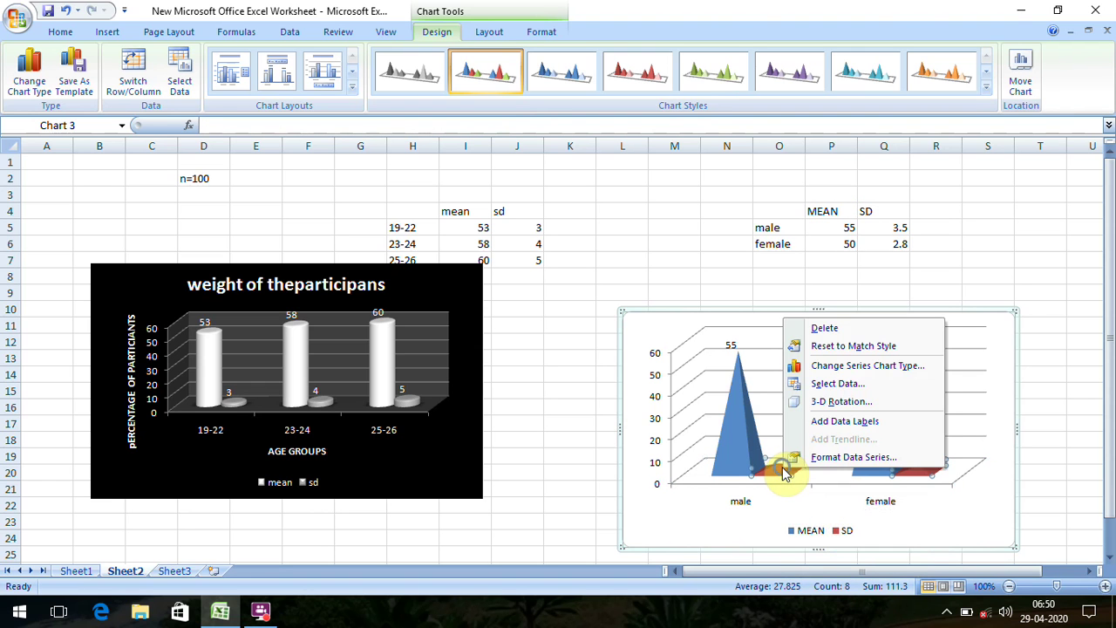
{"action": "left_click", "coordinate": [844, 425]}
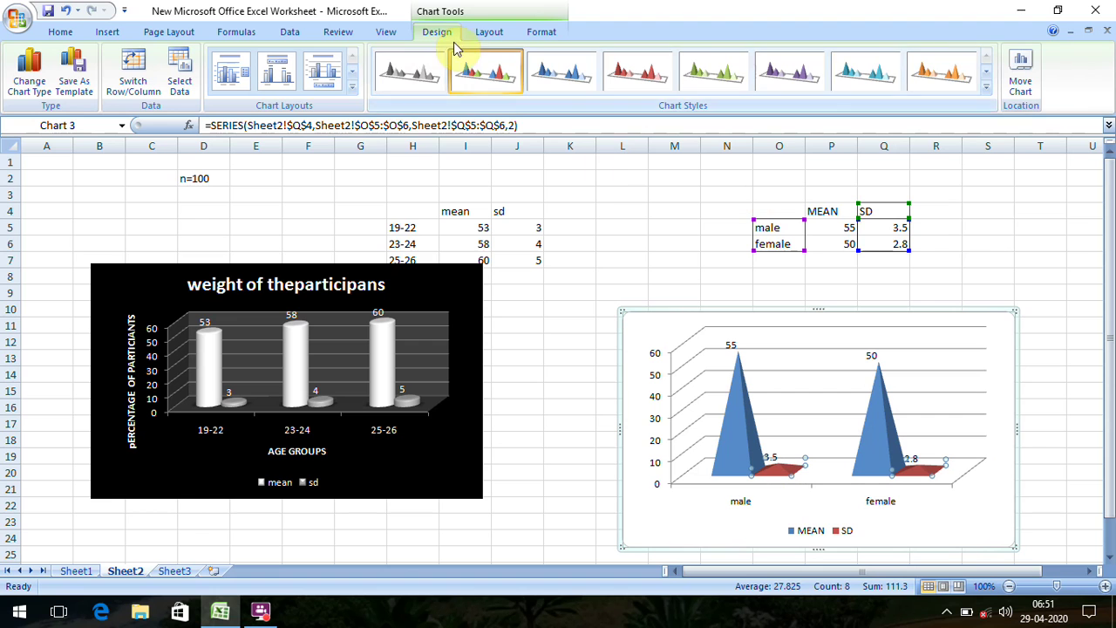
Add an above-chart title reading 'GENDER' to the cone chart
{"action": "left_click", "coordinate": [485, 33]}
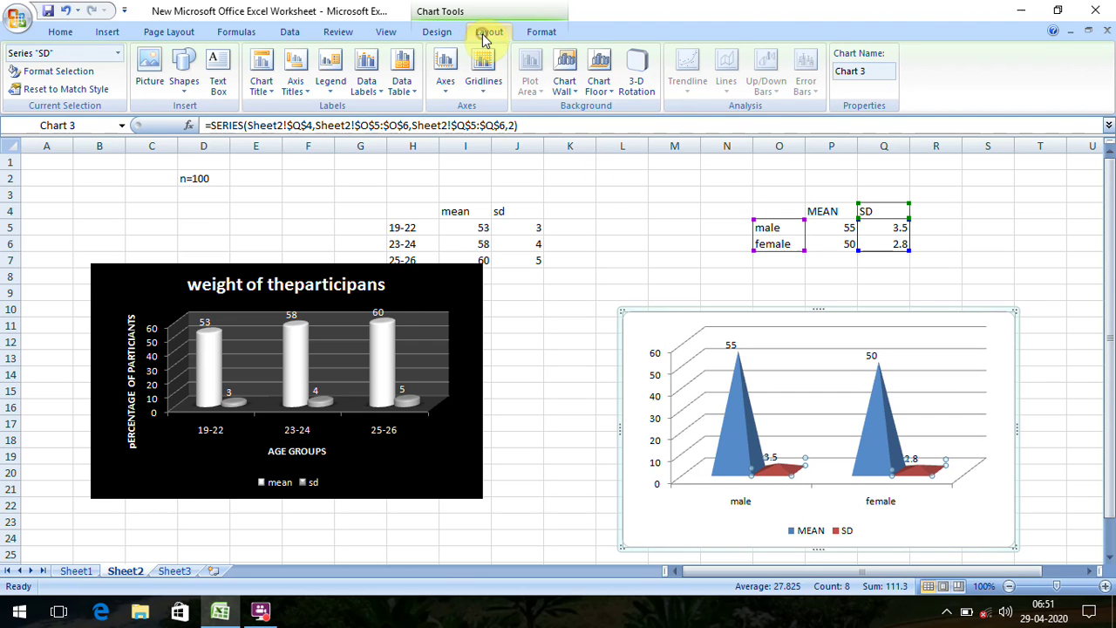
{"action": "left_click", "coordinate": [265, 87]}
{"action": "left_click", "coordinate": [314, 193]}
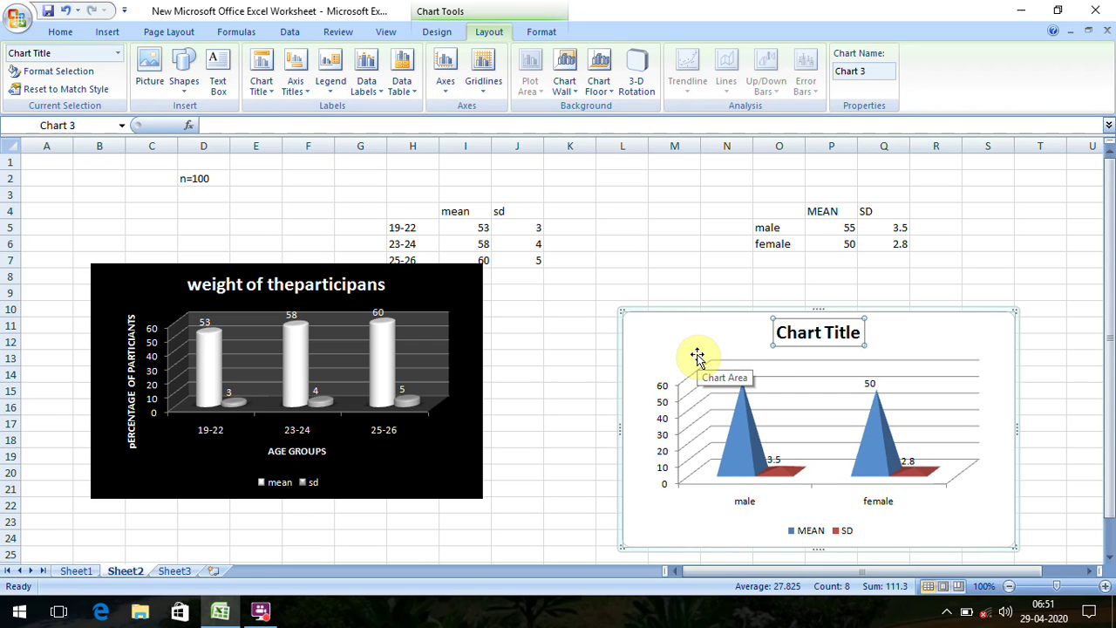
{"action": "type", "text": "GENDE"}
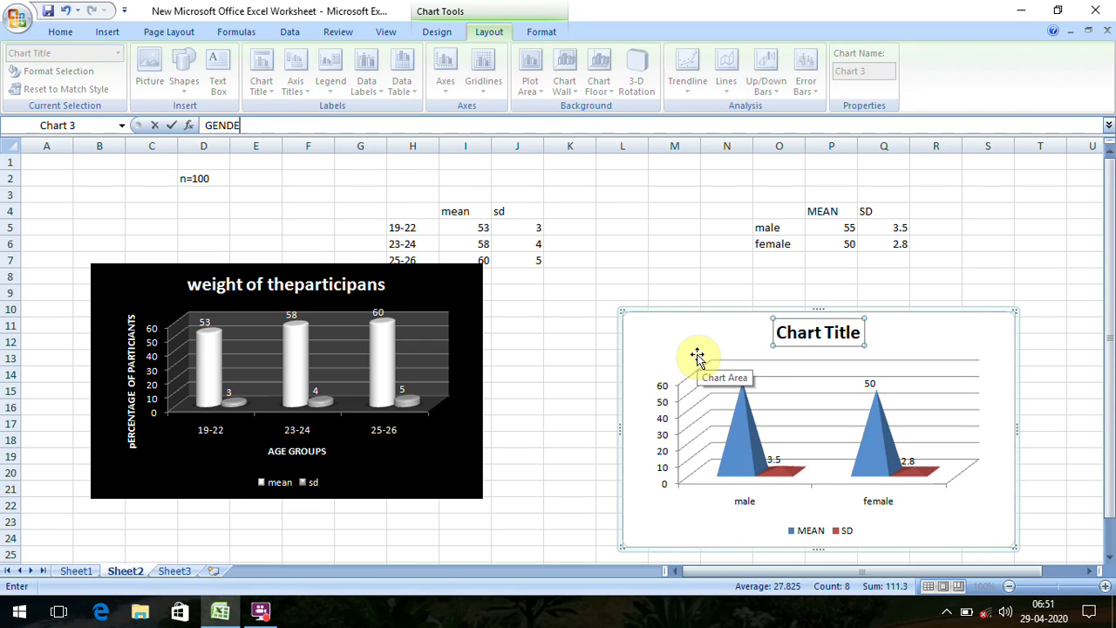
{"action": "left_click", "coordinate": [1060, 439]}
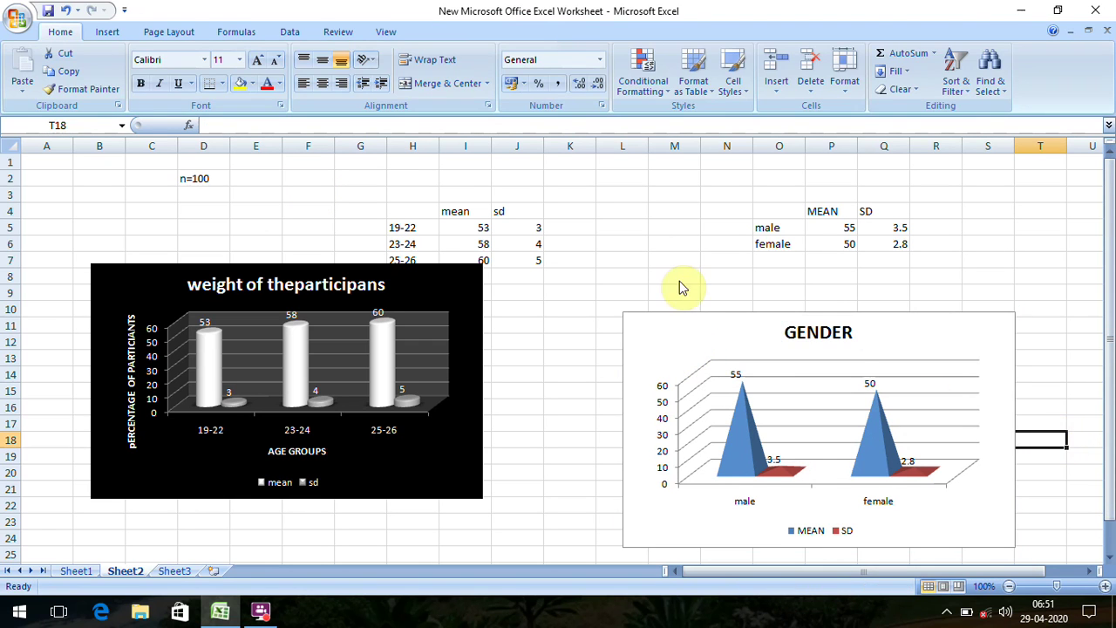
{"action": "left_click", "coordinate": [637, 345]}
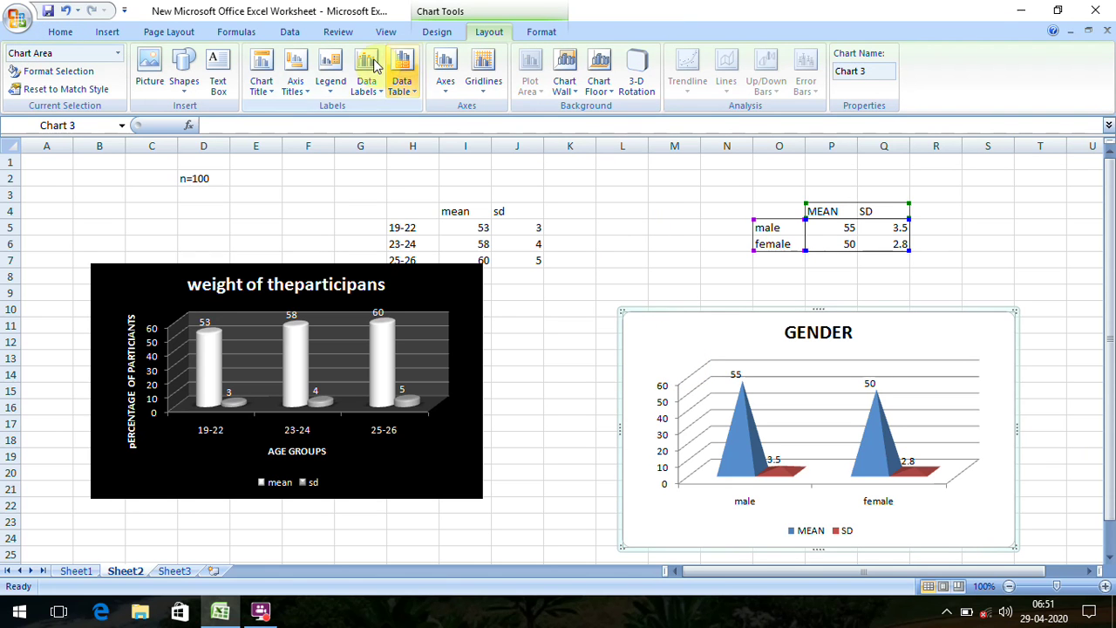
Add a horizontal axis title below the axis reading 'KKJH'
{"action": "left_click", "coordinate": [305, 91]}
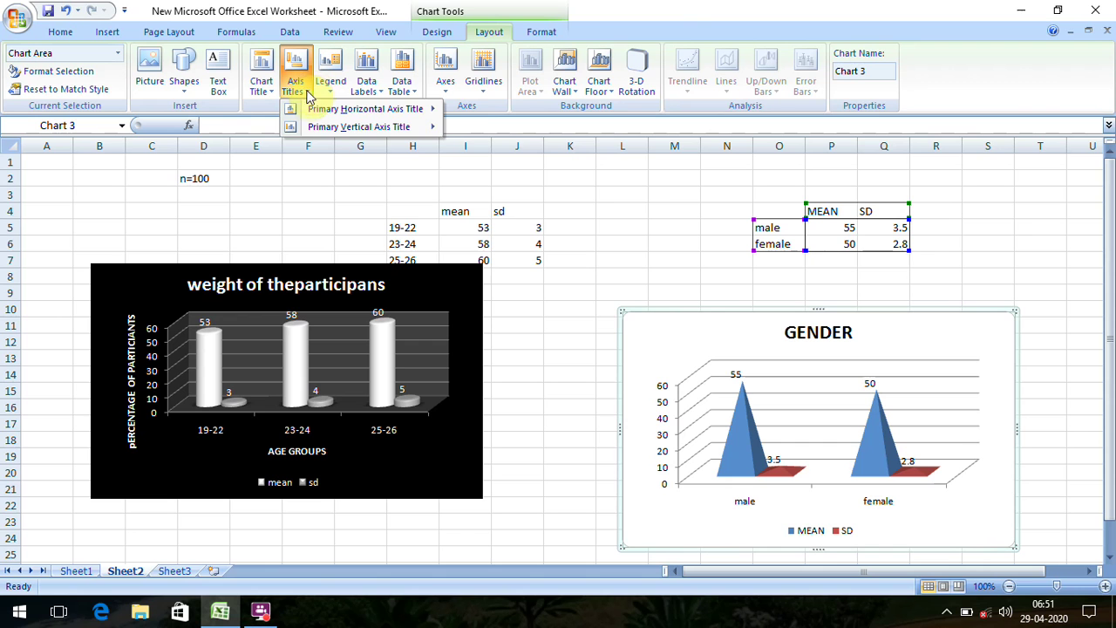
{"action": "mouse_move", "coordinate": [365, 109]}
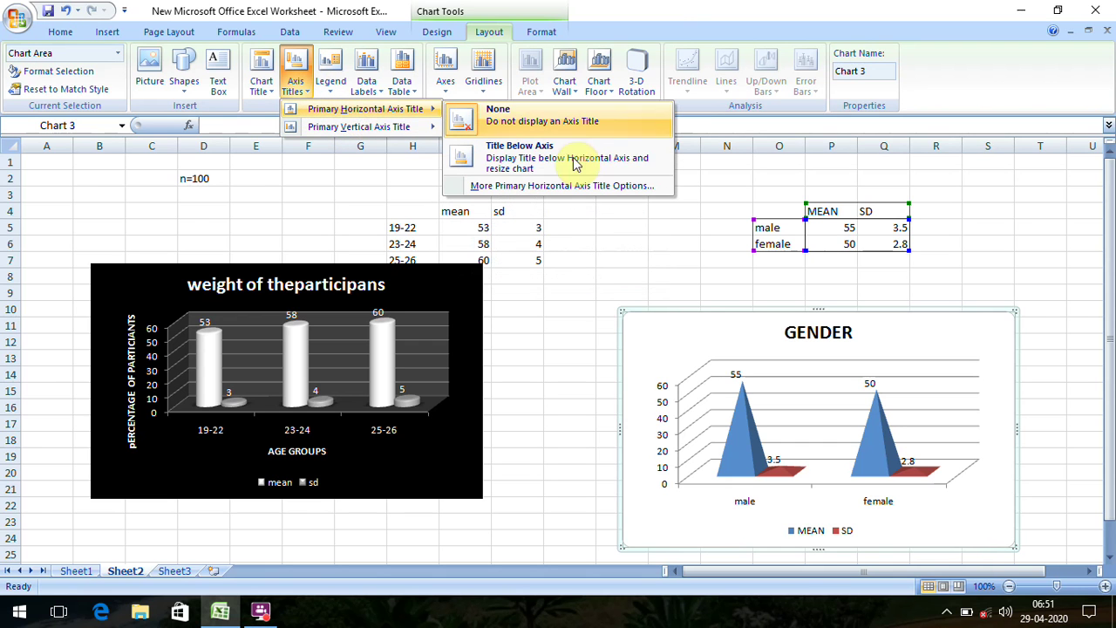
{"action": "left_click", "coordinate": [578, 168]}
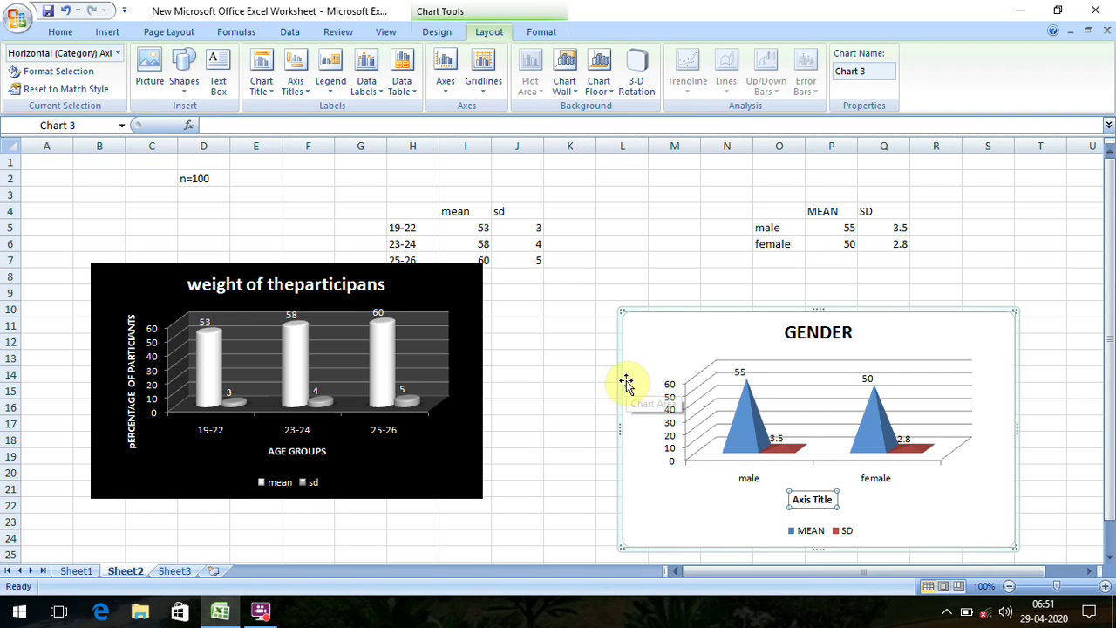
{"action": "type", "text": "KKJH"}
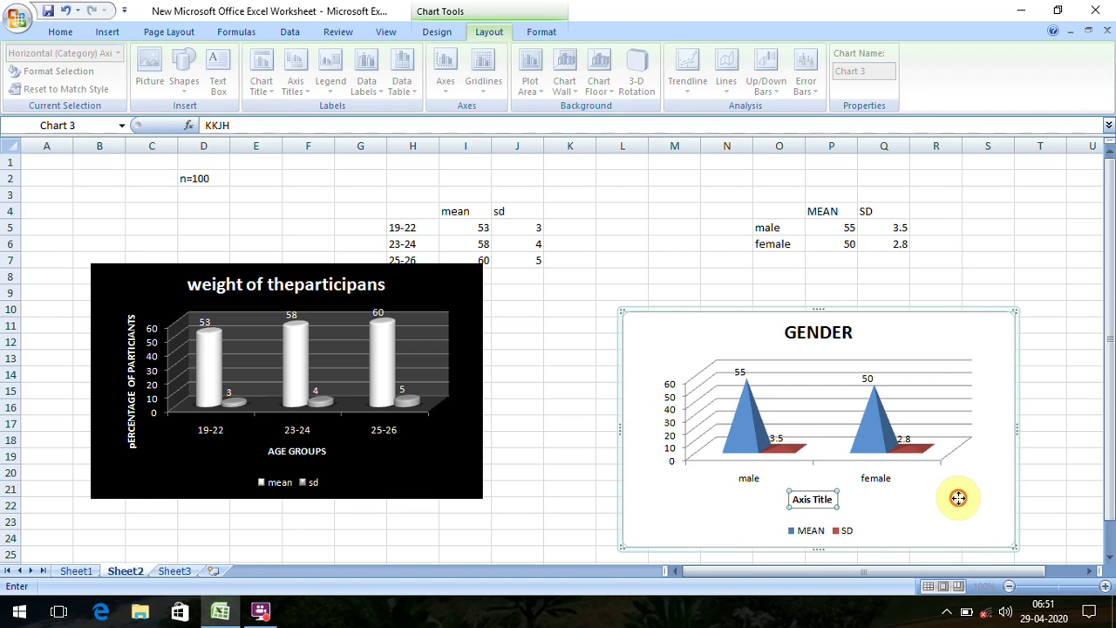
{"action": "left_click", "coordinate": [947, 506]}
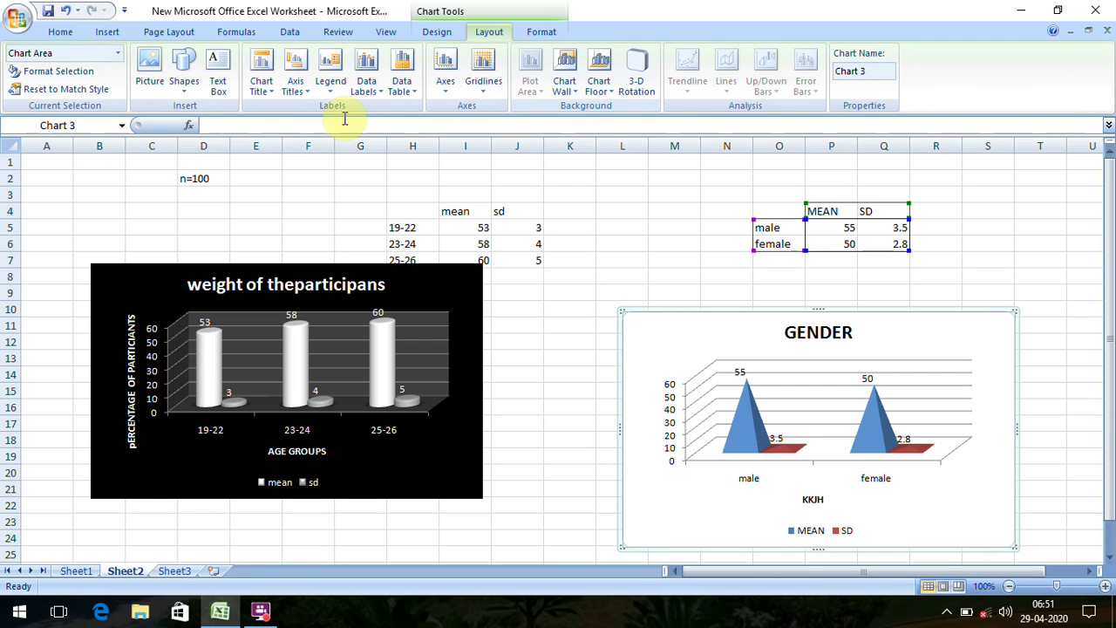
Add a rotated vertical axis title reading 'HGSJHAGSJAHG'
{"action": "left_click", "coordinate": [295, 87]}
{"action": "mouse_move", "coordinate": [358, 127]}
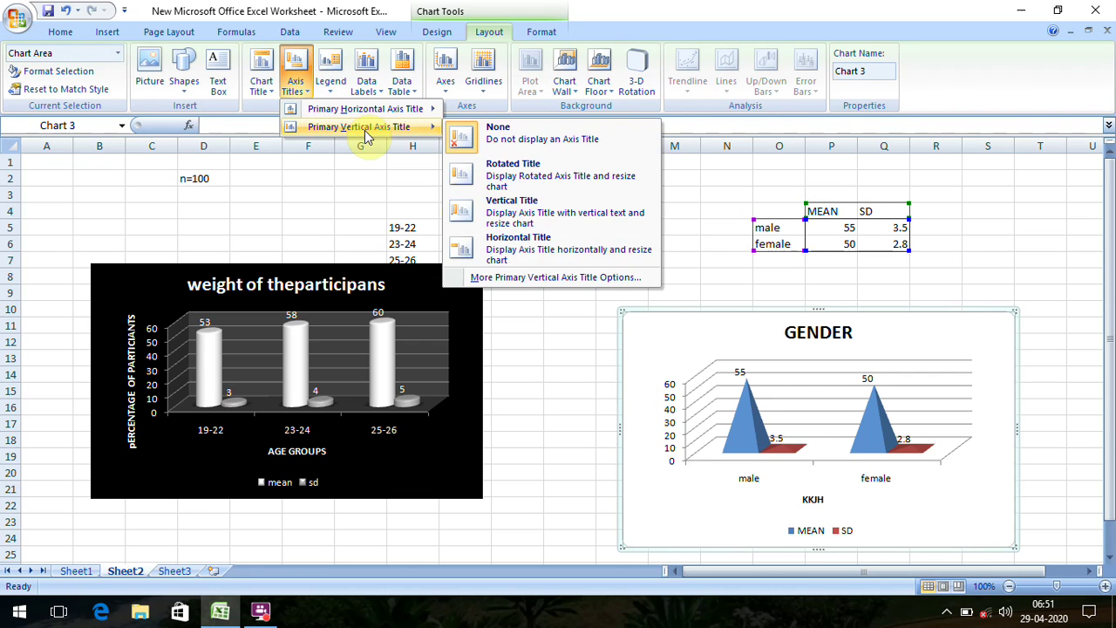
{"action": "left_click", "coordinate": [516, 182]}
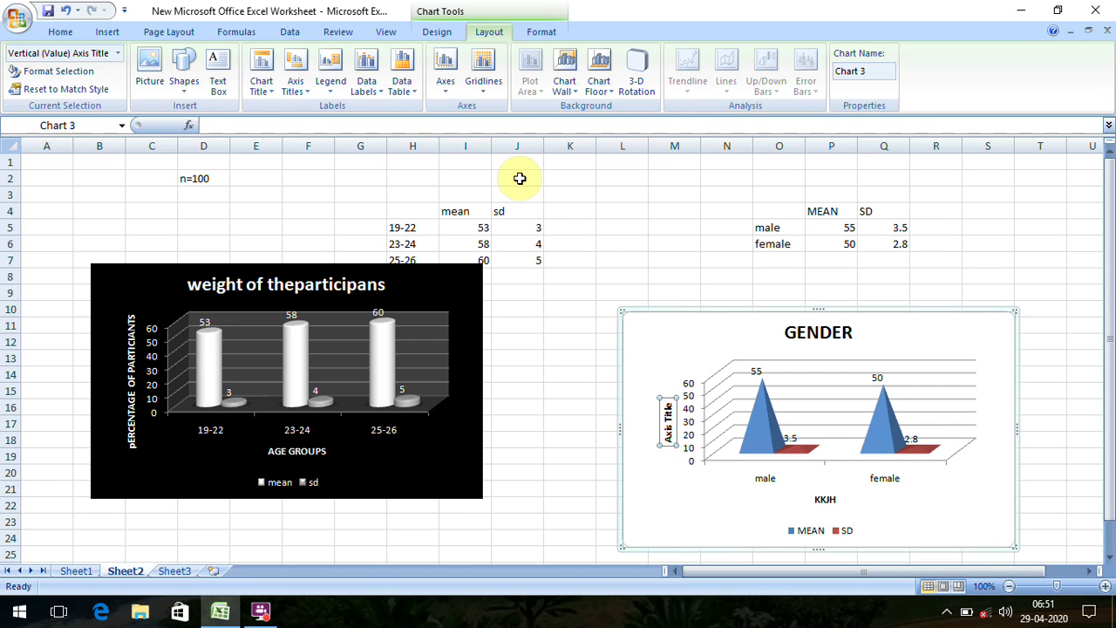
{"action": "left_click", "coordinate": [654, 126]}
{"action": "type", "text": "AHGSJHAGSJAHG"}
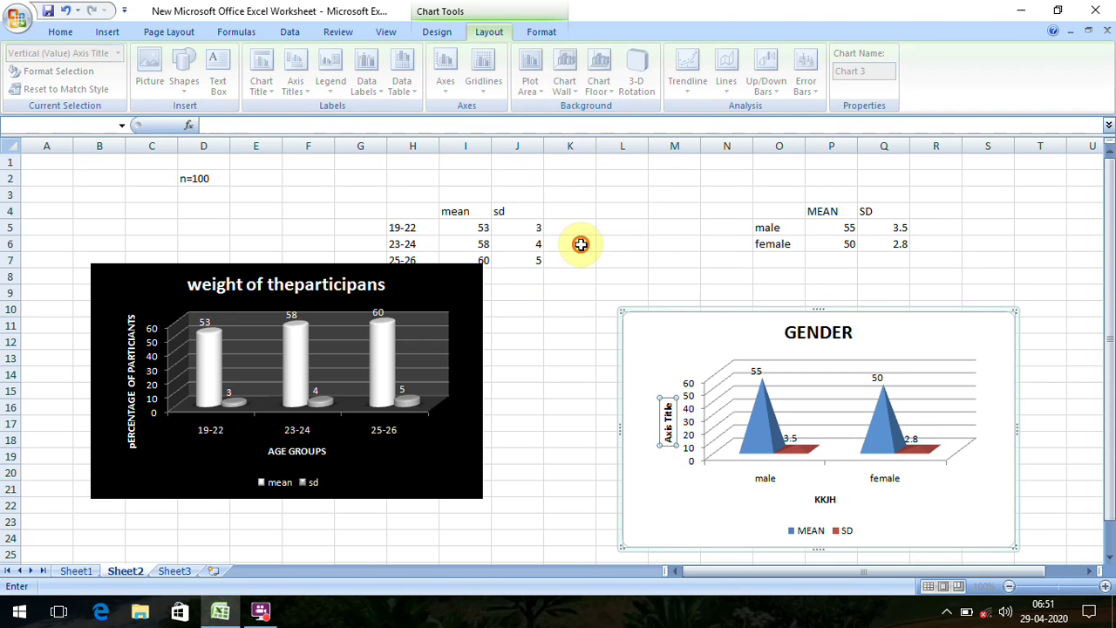
{"action": "left_click", "coordinate": [581, 244]}
Fill the GENDER chart background with peach using the Home fill colour
{"action": "left_click", "coordinate": [653, 356]}
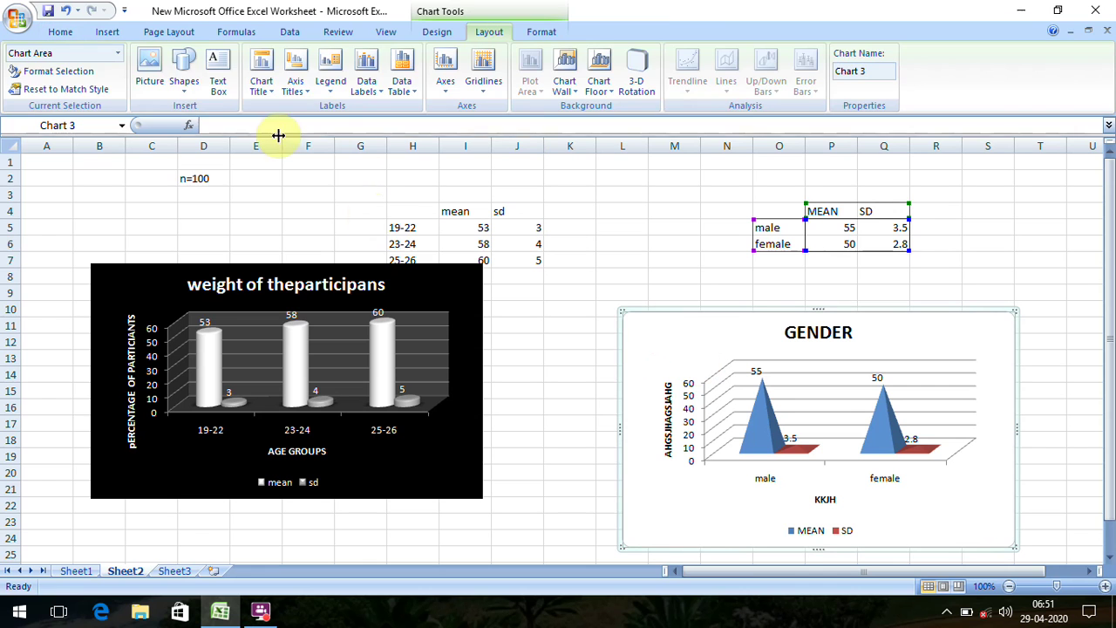
{"action": "left_click", "coordinate": [107, 31]}
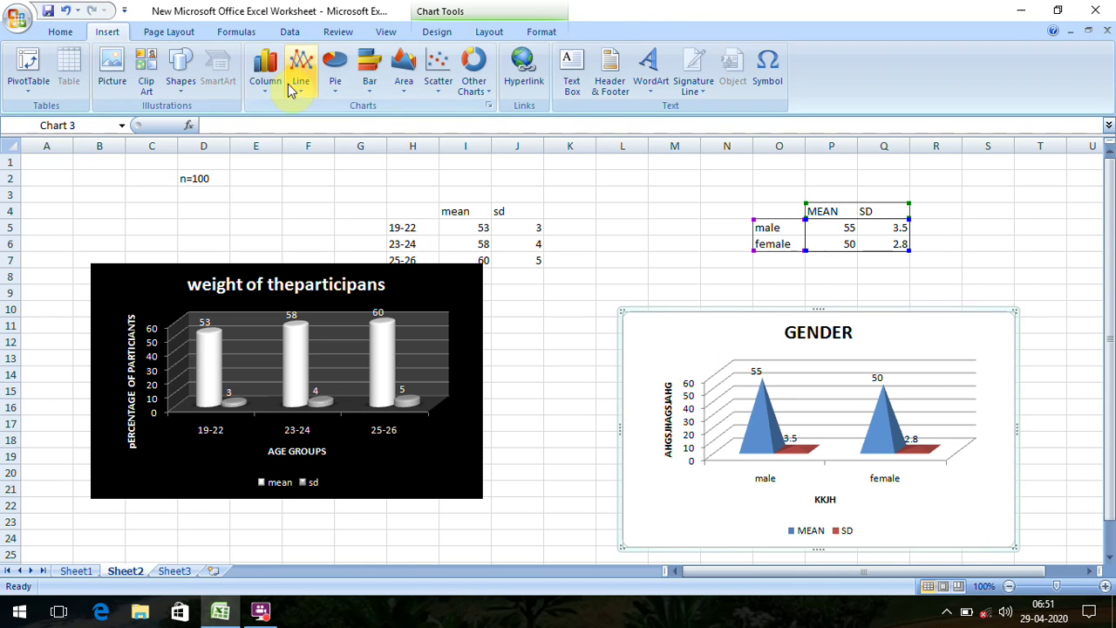
{"action": "left_click", "coordinate": [63, 32]}
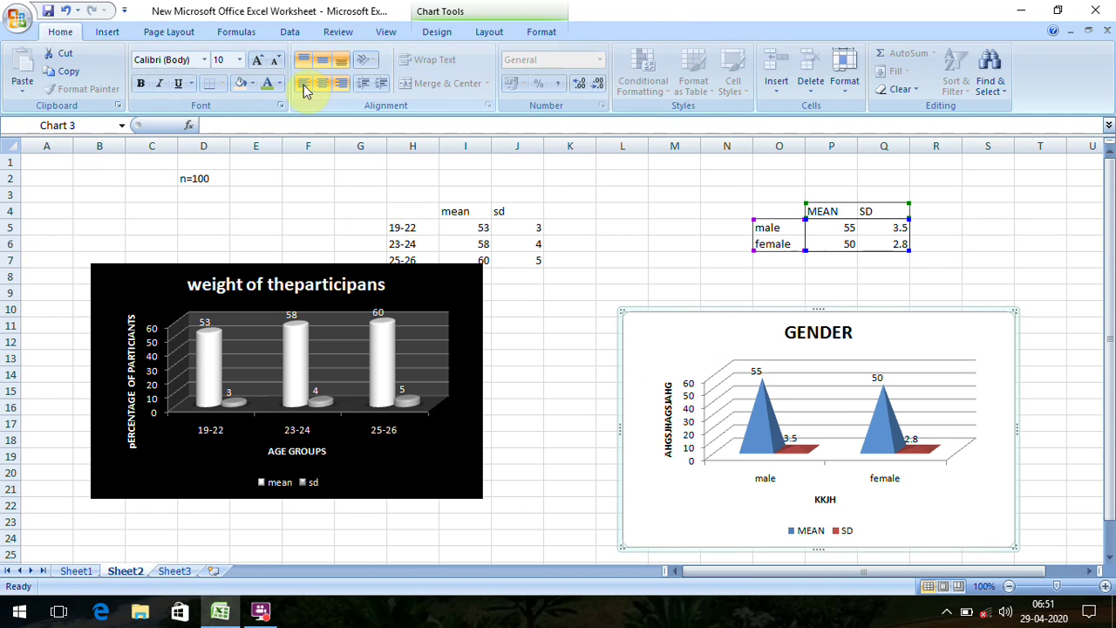
{"action": "left_click", "coordinate": [237, 83]}
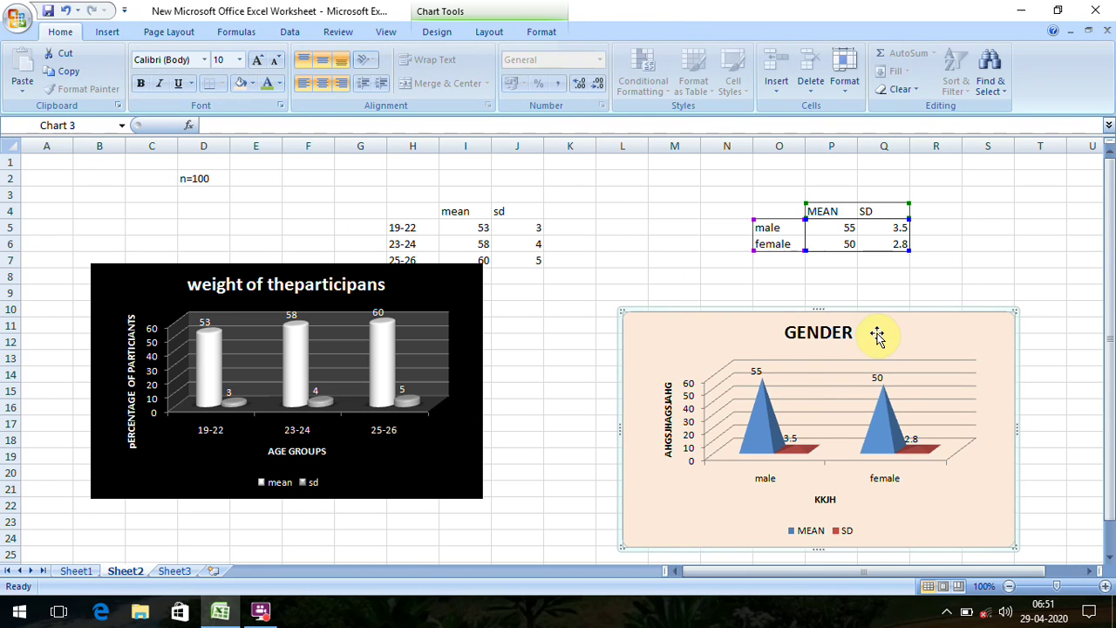
{"action": "left_click", "coordinate": [489, 32]}
{"action": "left_click", "coordinate": [541, 35]}
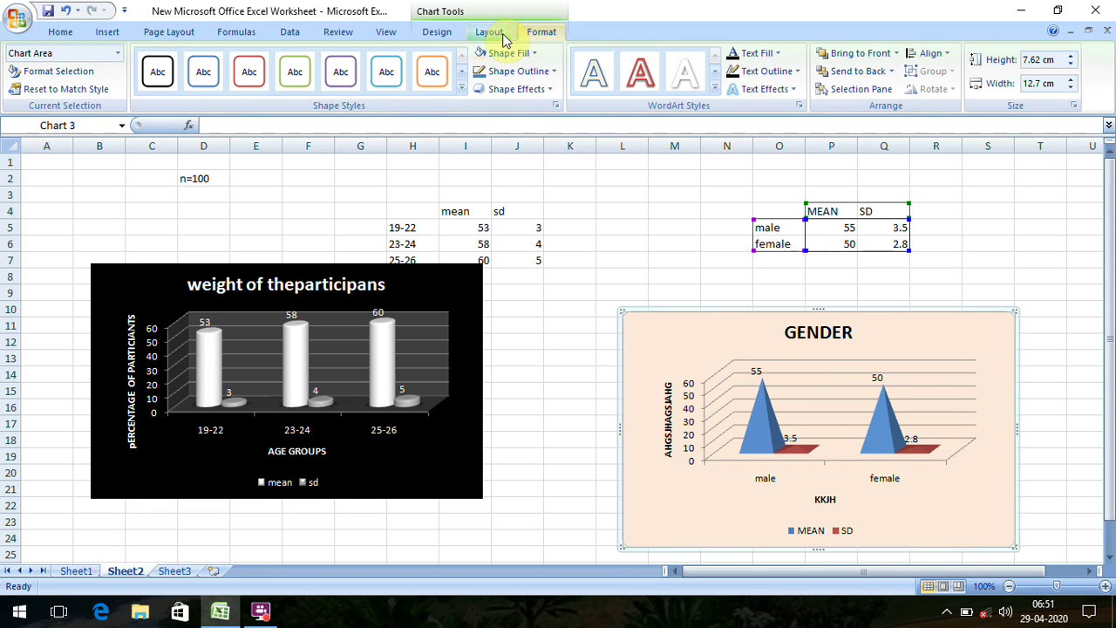
{"action": "left_click", "coordinate": [491, 34]}
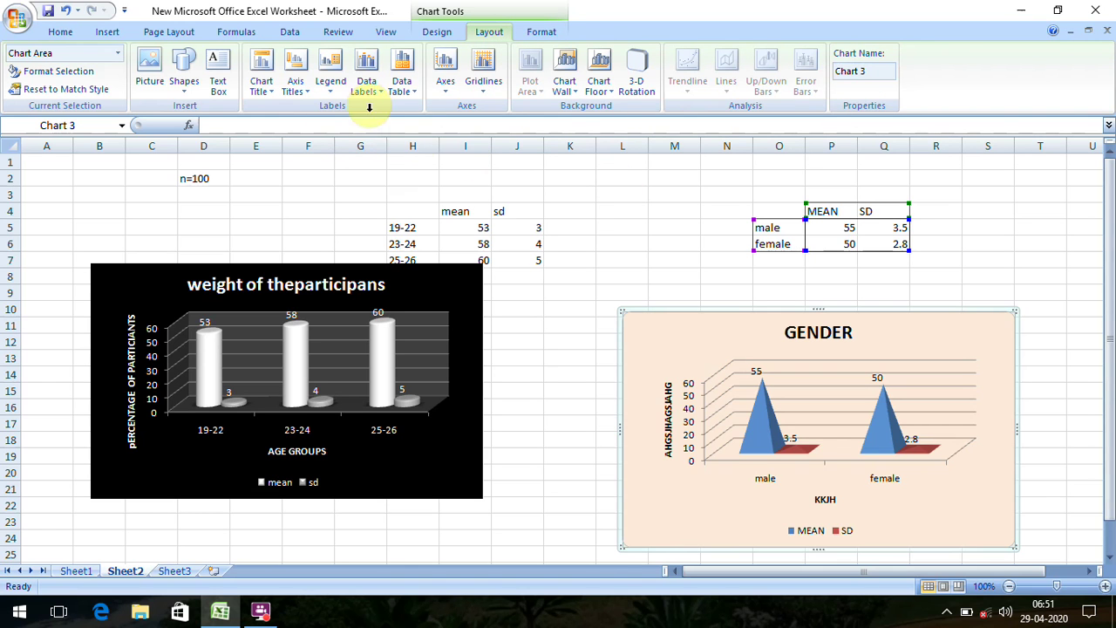
Add major vertical gridlines to the GENDER chart, keeping the major horizontal ones
{"action": "left_click", "coordinate": [483, 95]}
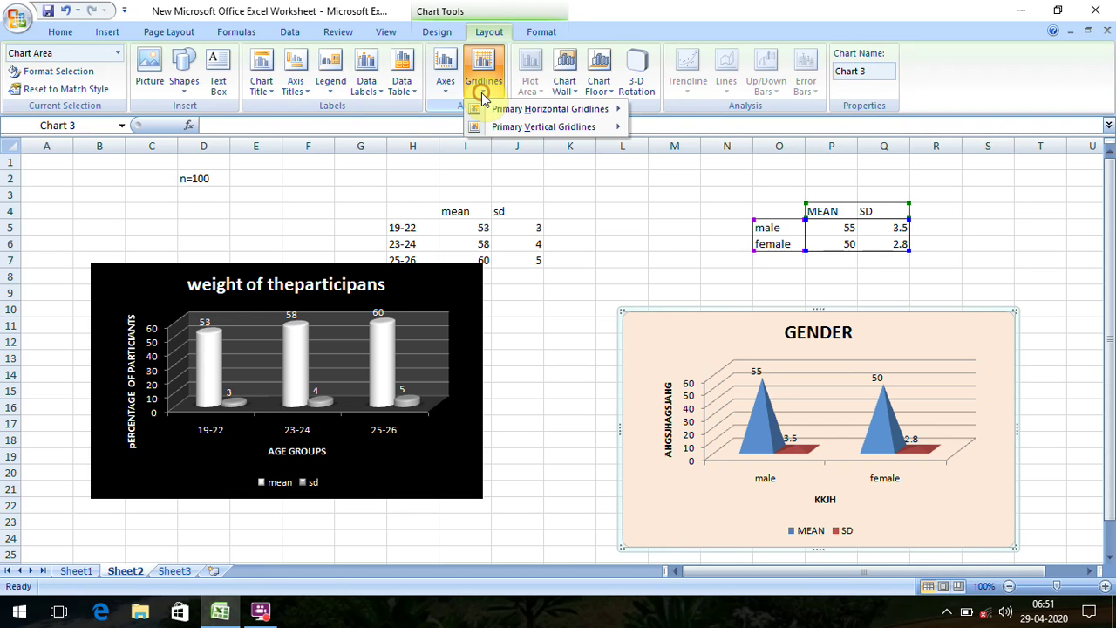
{"action": "mouse_move", "coordinate": [550, 109]}
{"action": "left_click", "coordinate": [688, 162]}
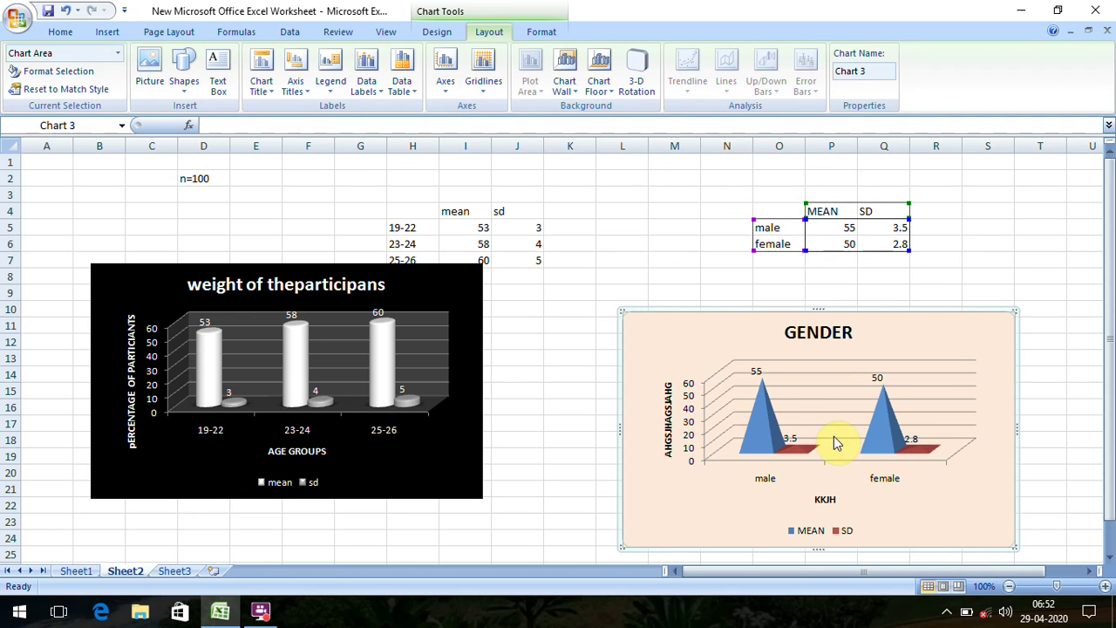
{"action": "left_click", "coordinate": [485, 87]}
{"action": "mouse_move", "coordinate": [542, 127]}
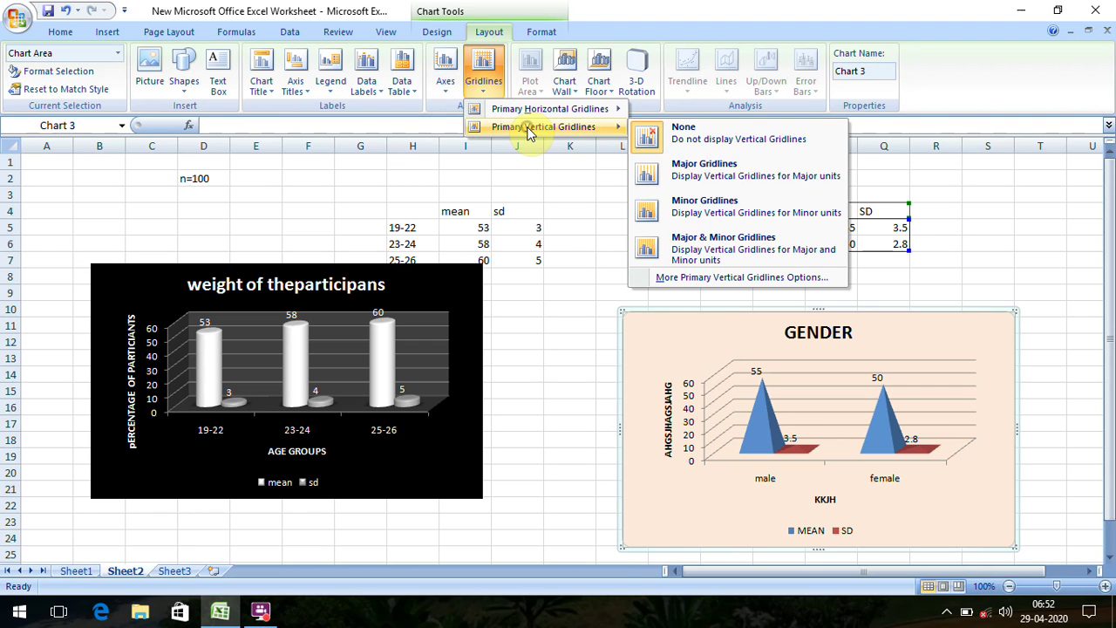
{"action": "left_click", "coordinate": [686, 176]}
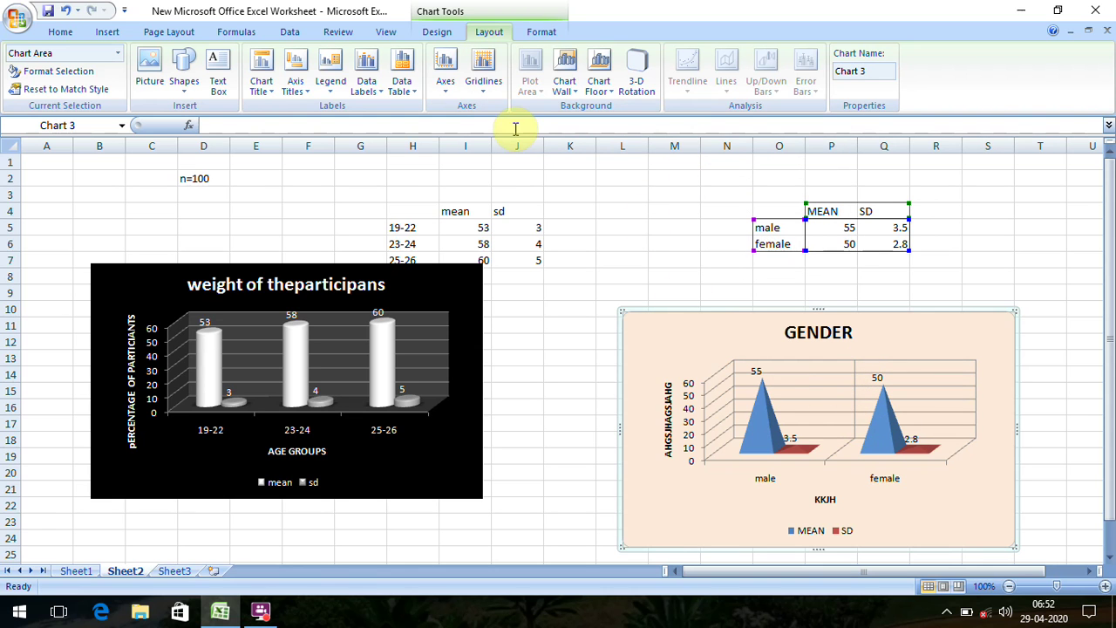
Add minor horizontal gridlines across the chart's back wall
{"action": "left_click", "coordinate": [485, 92]}
{"action": "mouse_move", "coordinate": [543, 126]}
{"action": "left_click", "coordinate": [732, 218]}
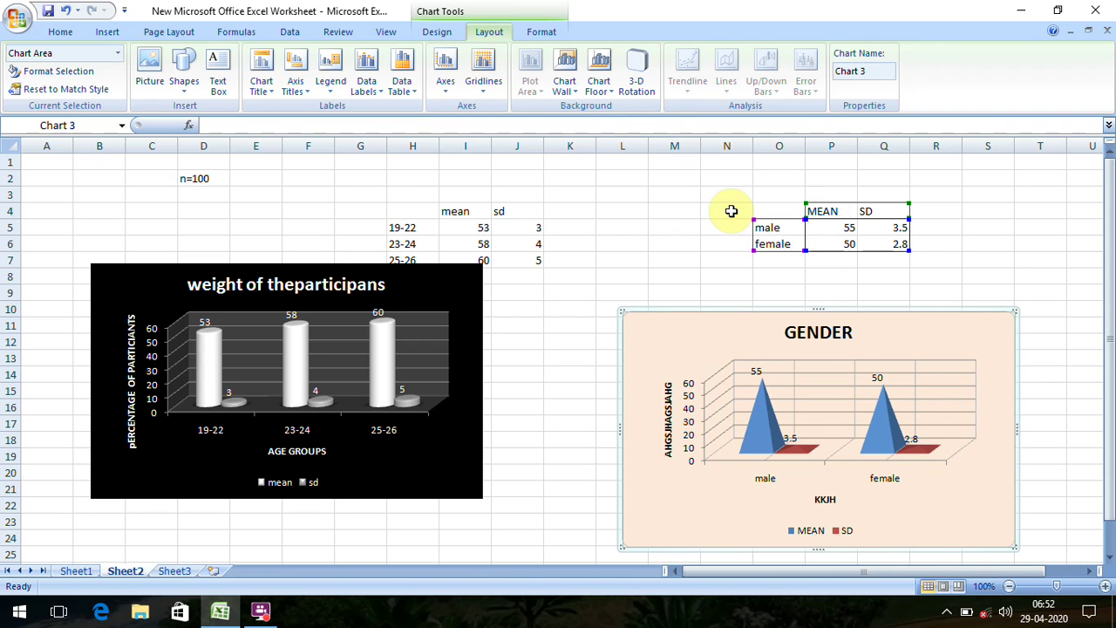
{"action": "left_click", "coordinate": [480, 91]}
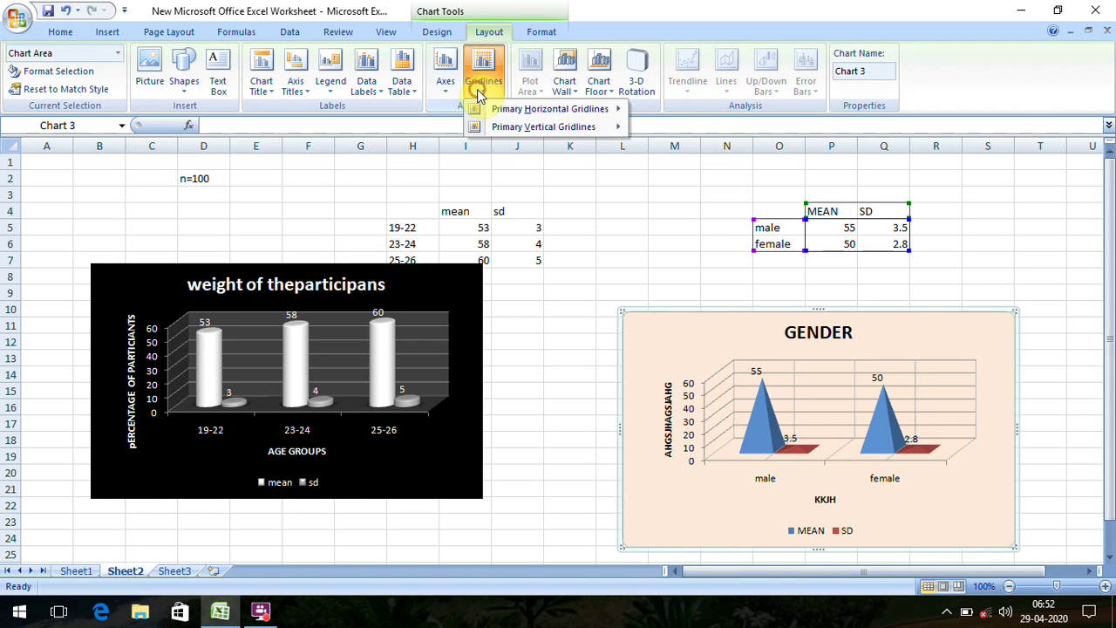
{"action": "mouse_move", "coordinate": [550, 109]}
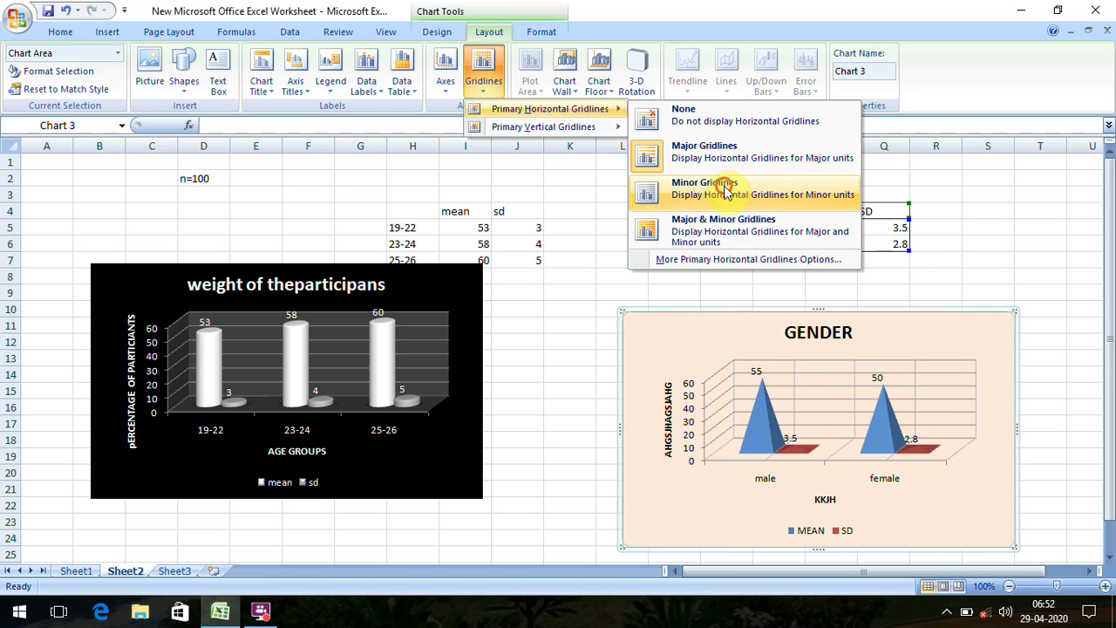
{"action": "left_click", "coordinate": [726, 189]}
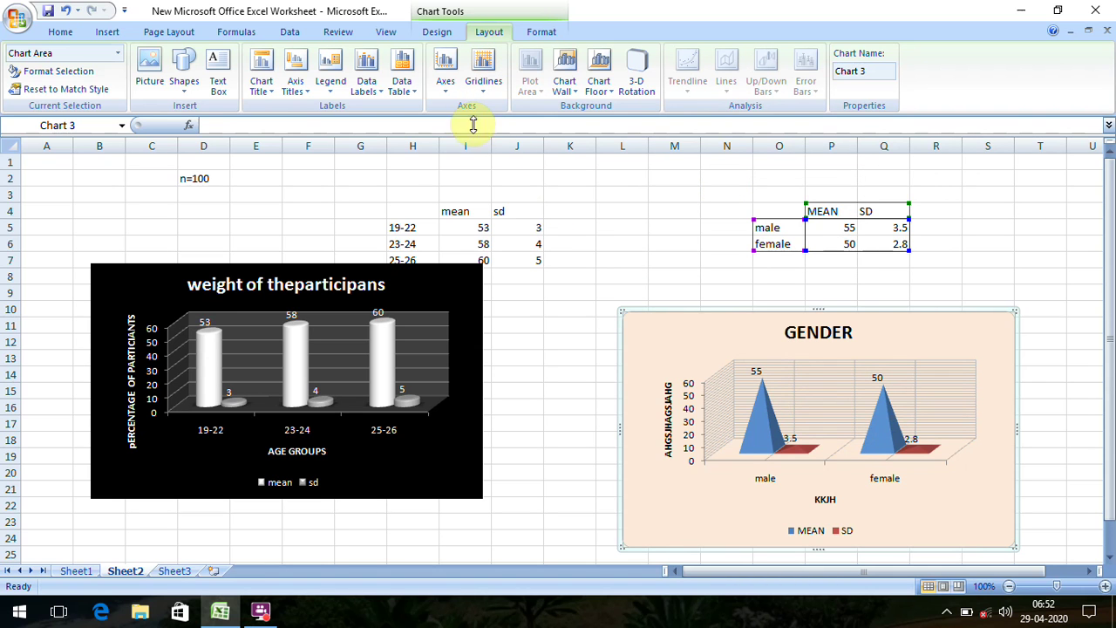
{"action": "left_click", "coordinate": [562, 144]}
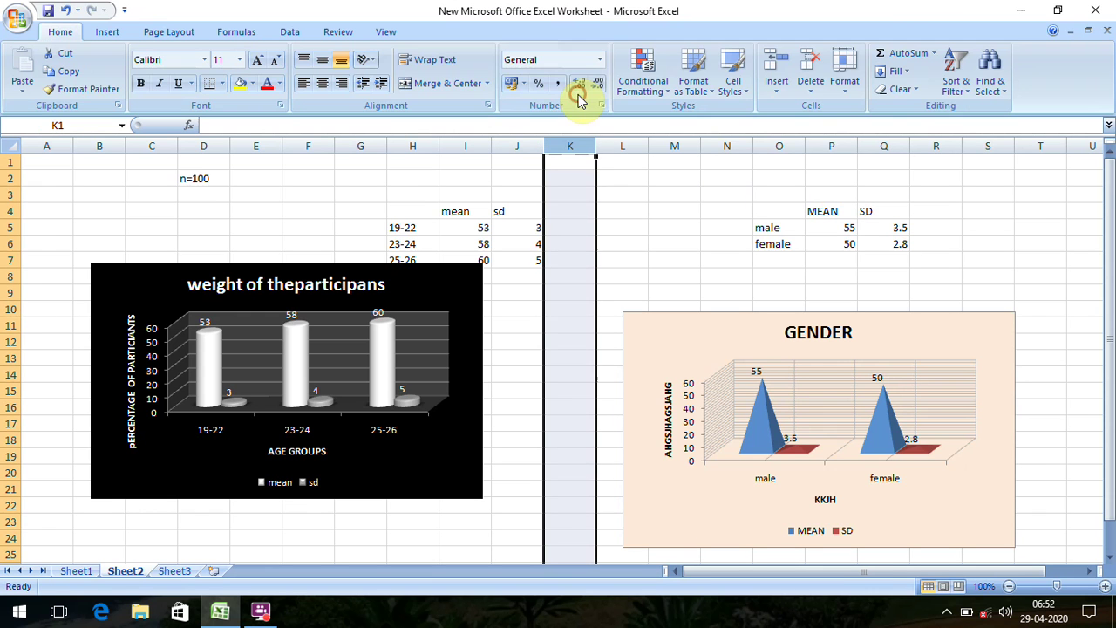
Add a data table with legend keys under the GENDER cones, listing MEAN 55/50 and SD 3.5/2.8
{"action": "left_click", "coordinate": [640, 416]}
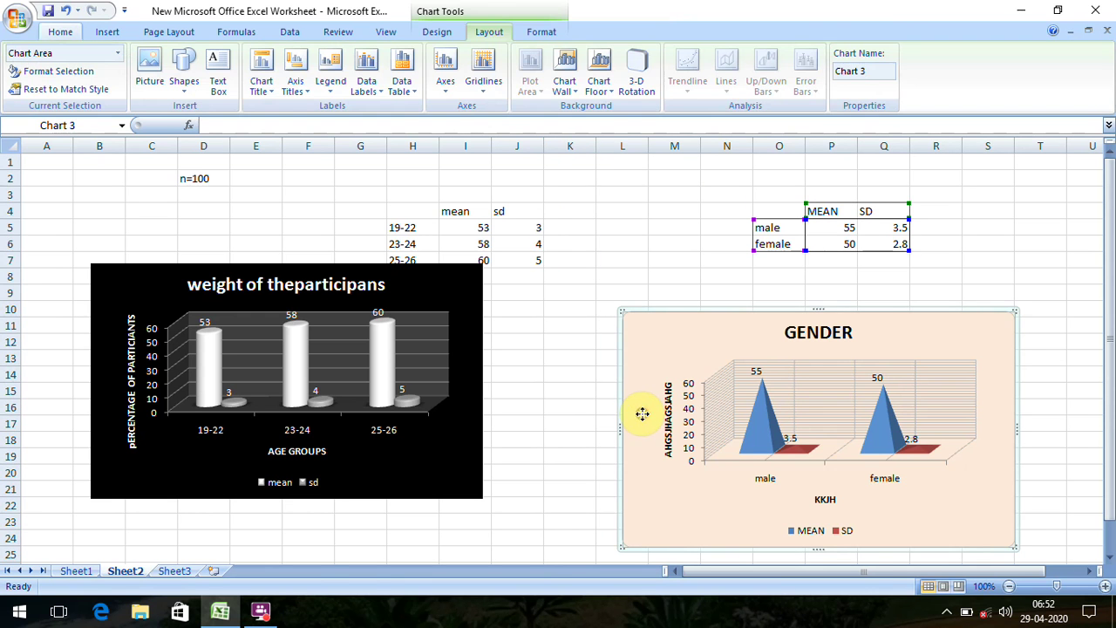
{"action": "left_click", "coordinate": [406, 86]}
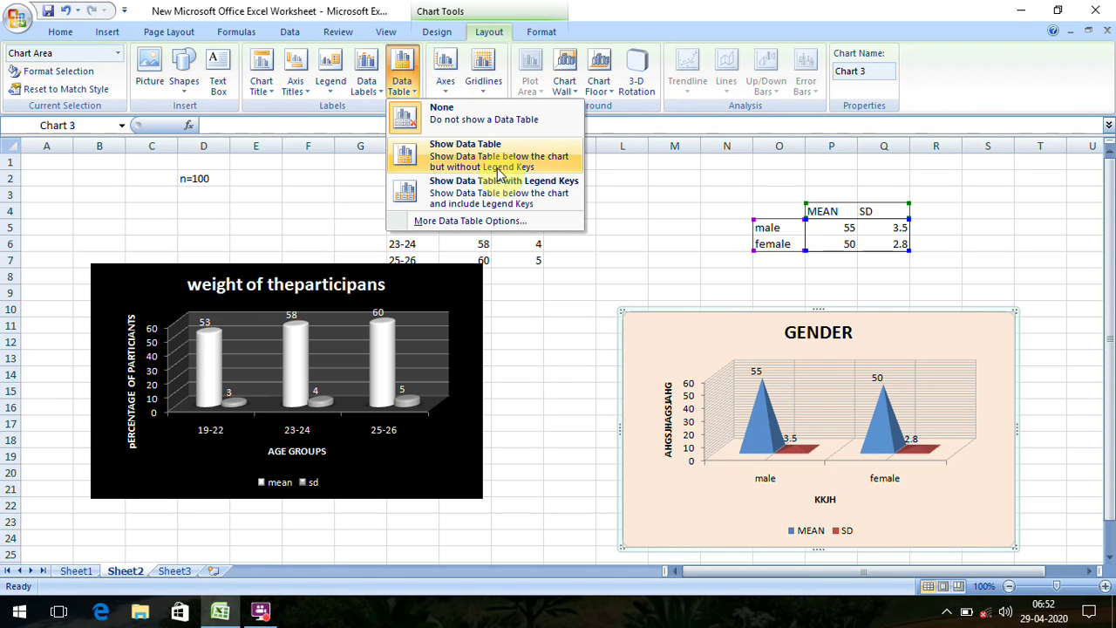
{"action": "left_click", "coordinate": [499, 167]}
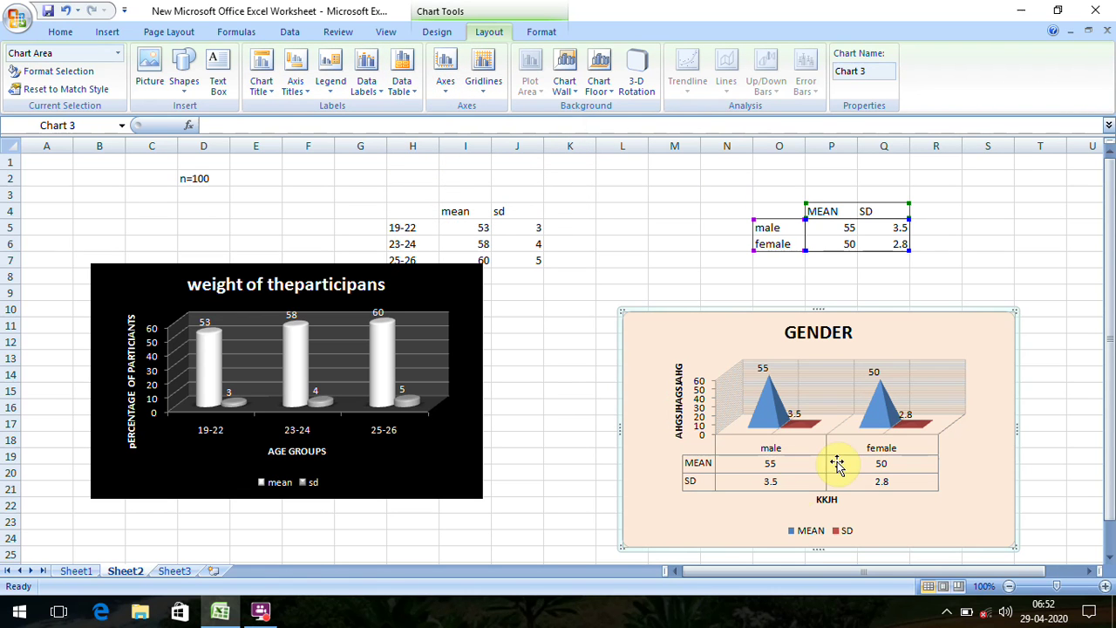
{"action": "left_click", "coordinate": [414, 96]}
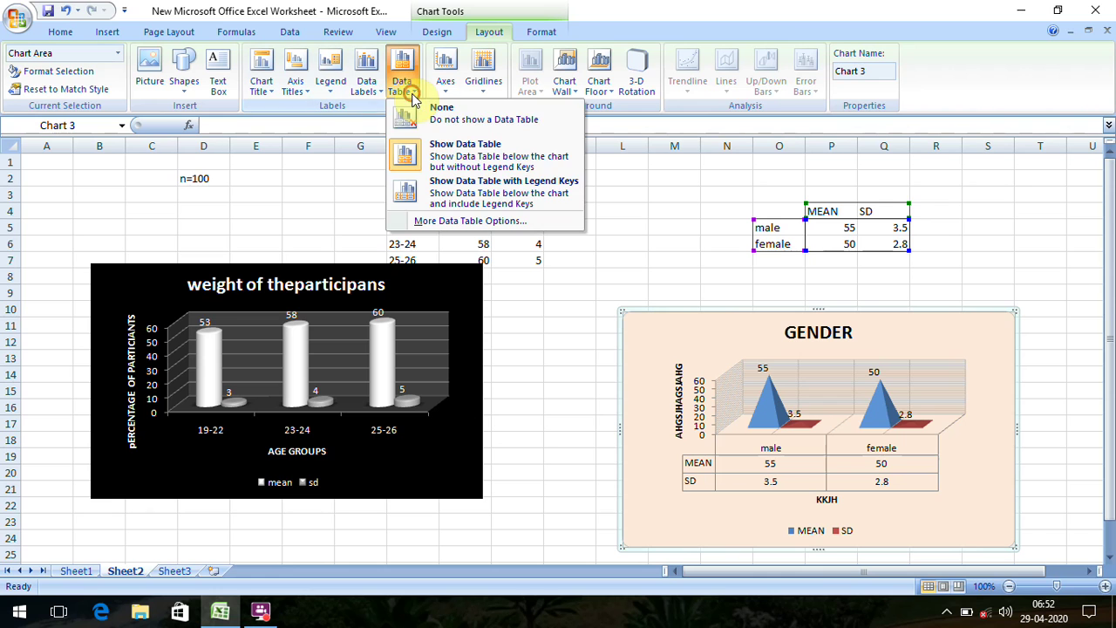
{"action": "left_click", "coordinate": [490, 193]}
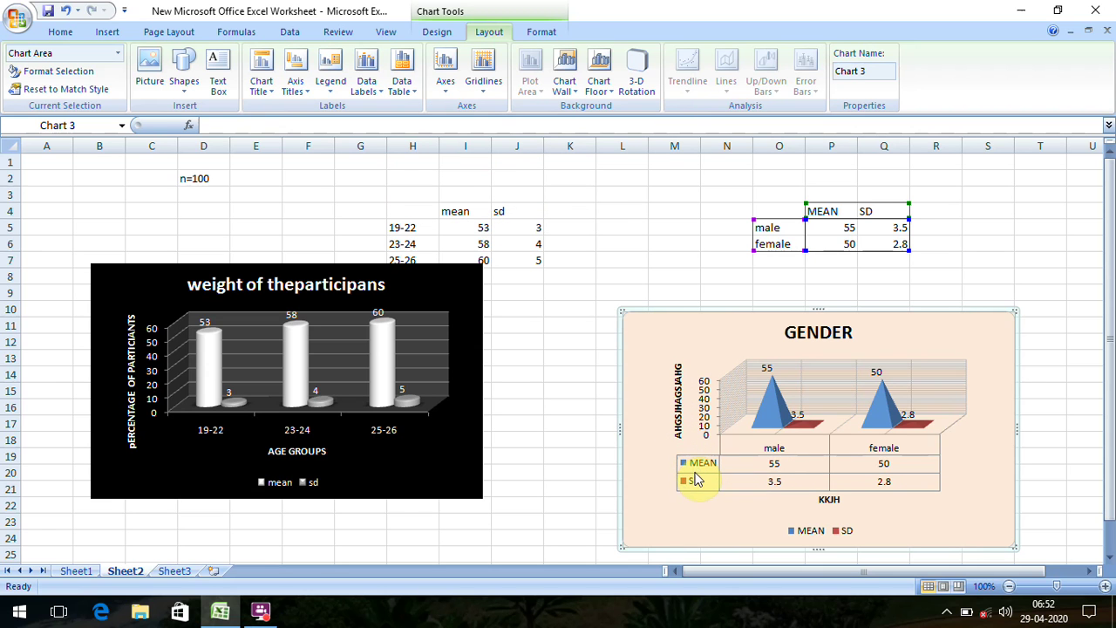
Try the legend at right, then left, finally overlaying the MEAN/SD legend on the chart's right
{"action": "left_click", "coordinate": [336, 89]}
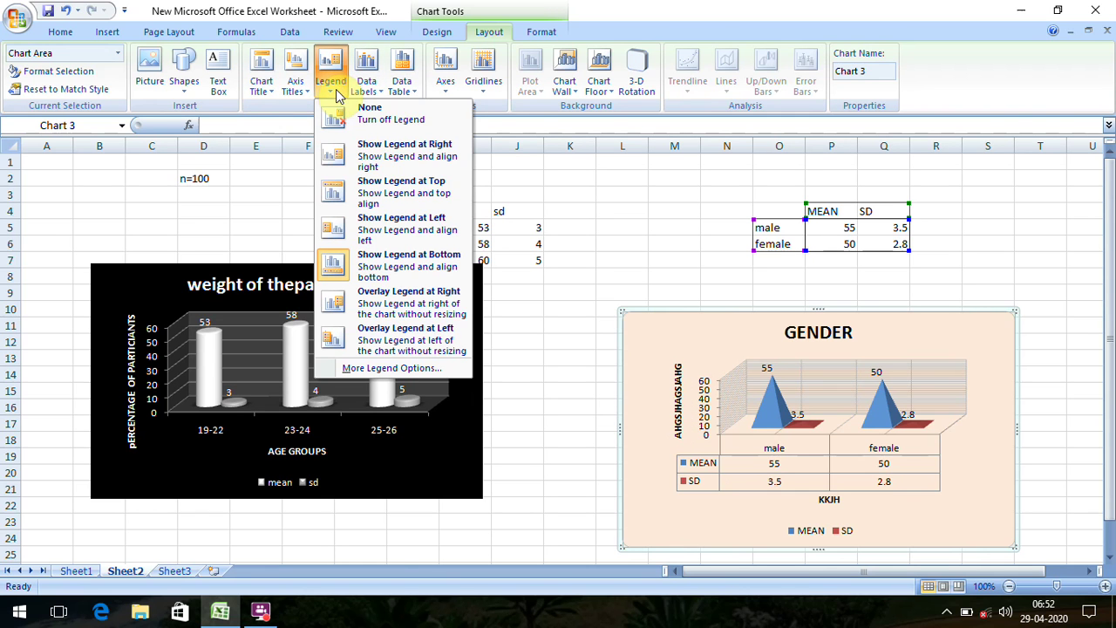
{"action": "left_click", "coordinate": [397, 164]}
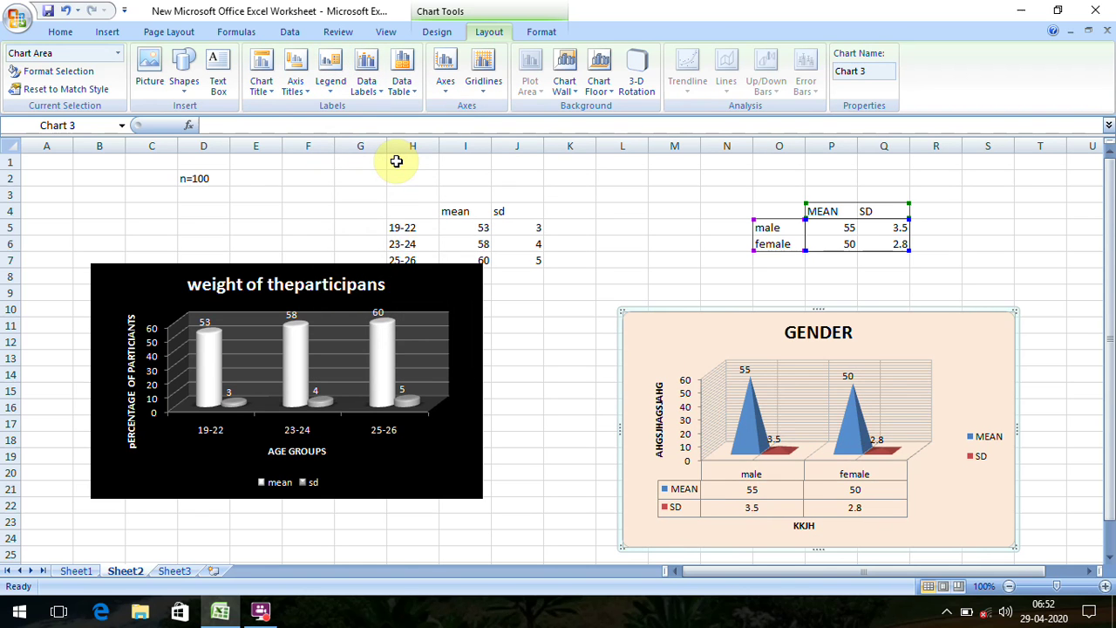
{"action": "left_click", "coordinate": [377, 94]}
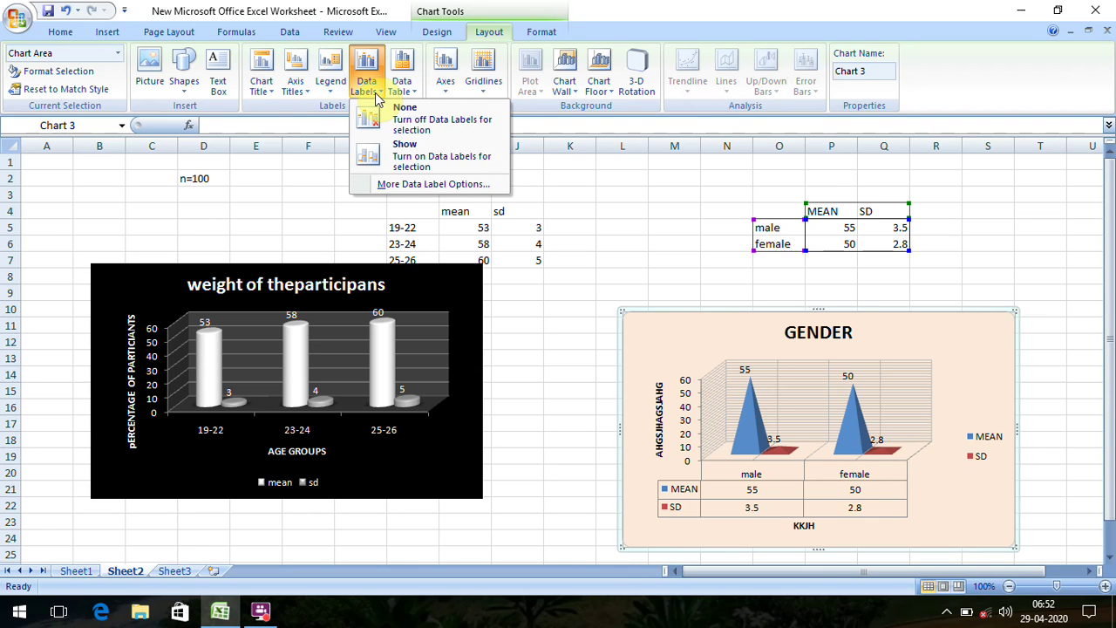
{"action": "left_click", "coordinate": [331, 84]}
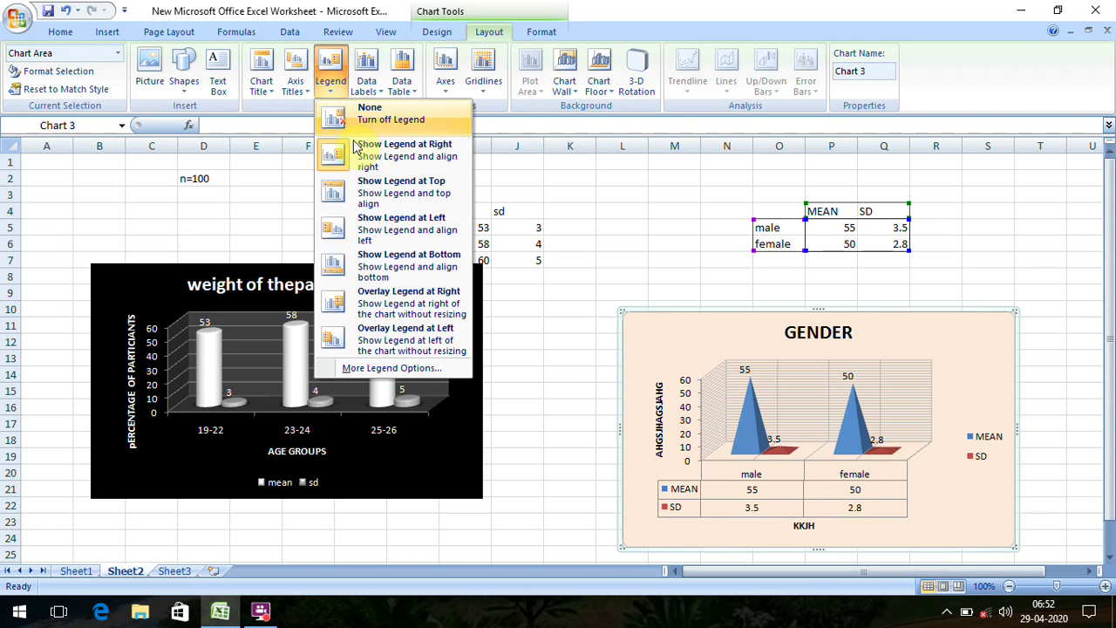
{"action": "left_click", "coordinate": [390, 228]}
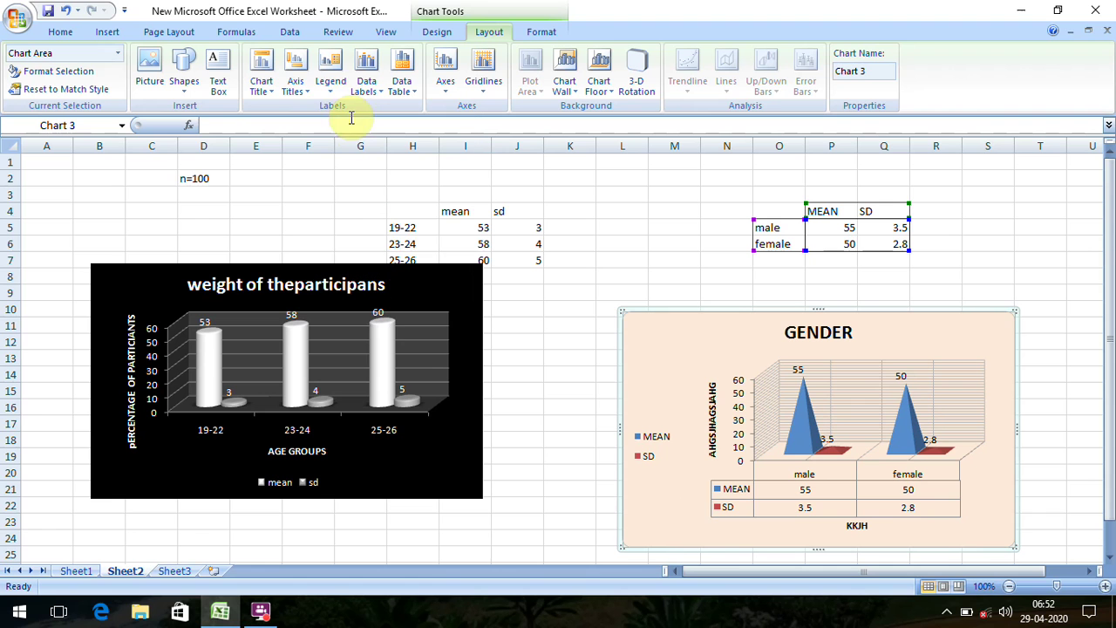
{"action": "left_click", "coordinate": [335, 92]}
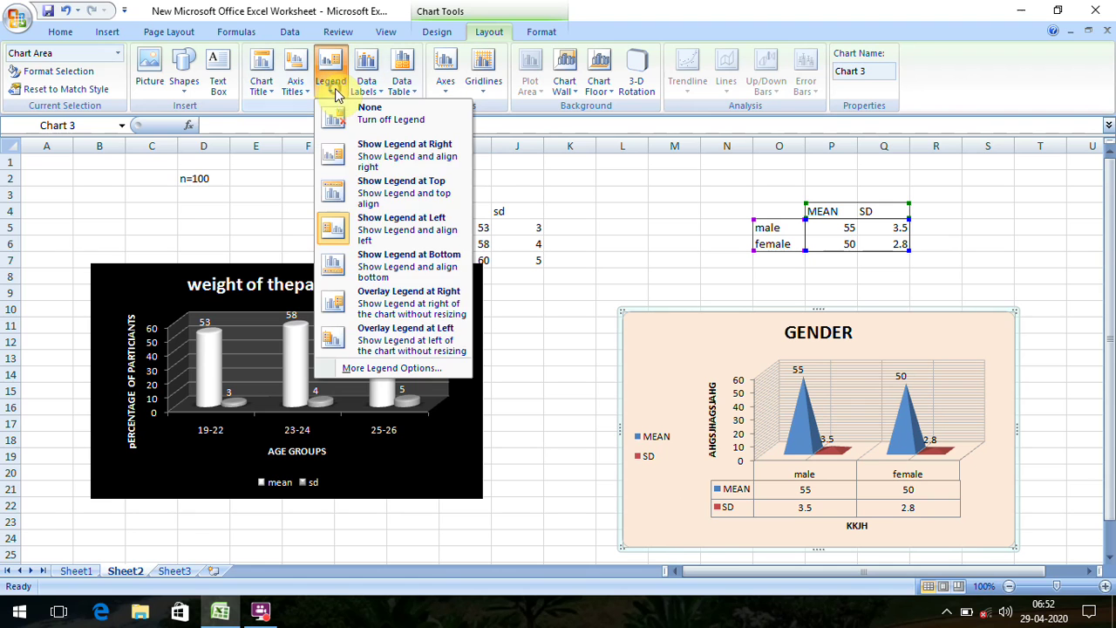
{"action": "left_click", "coordinate": [404, 304]}
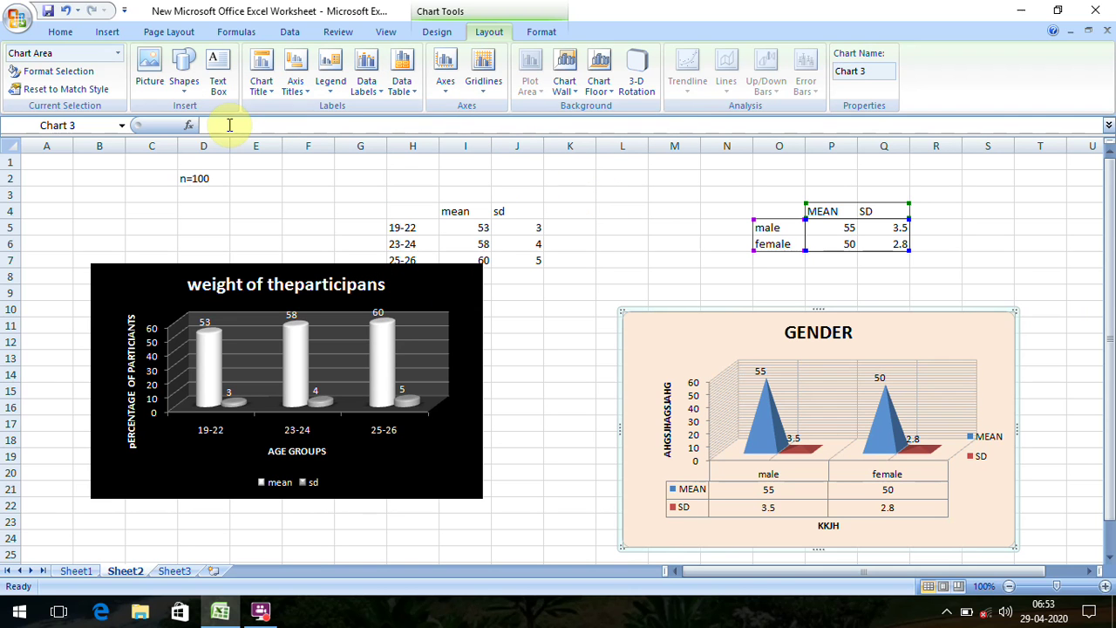
{"action": "left_click", "coordinate": [437, 32]}
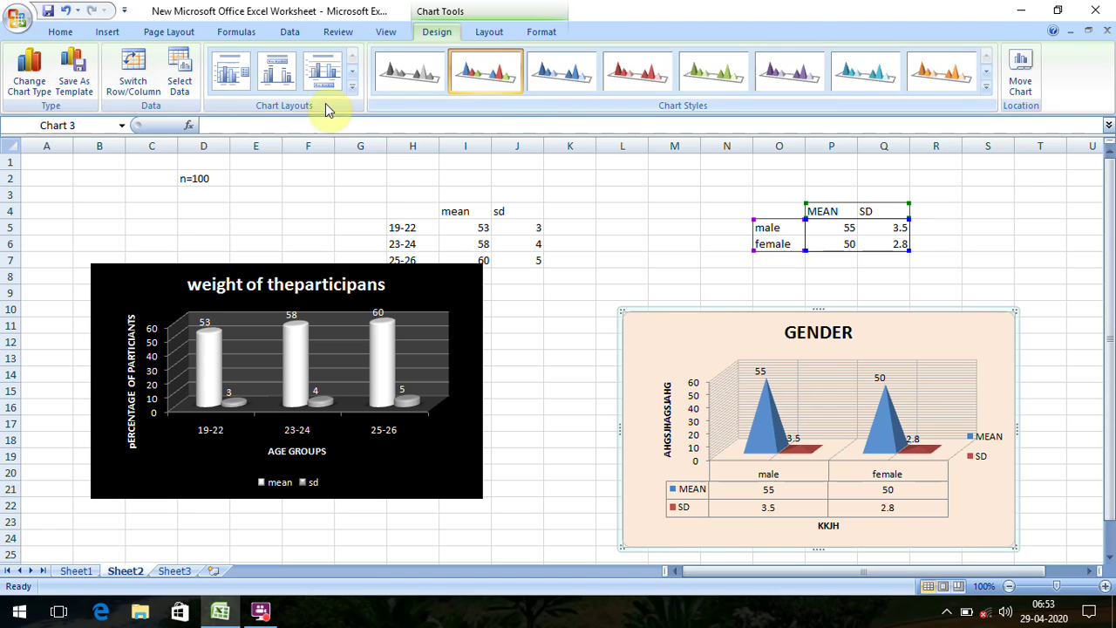
{"action": "left_click", "coordinate": [489, 31]}
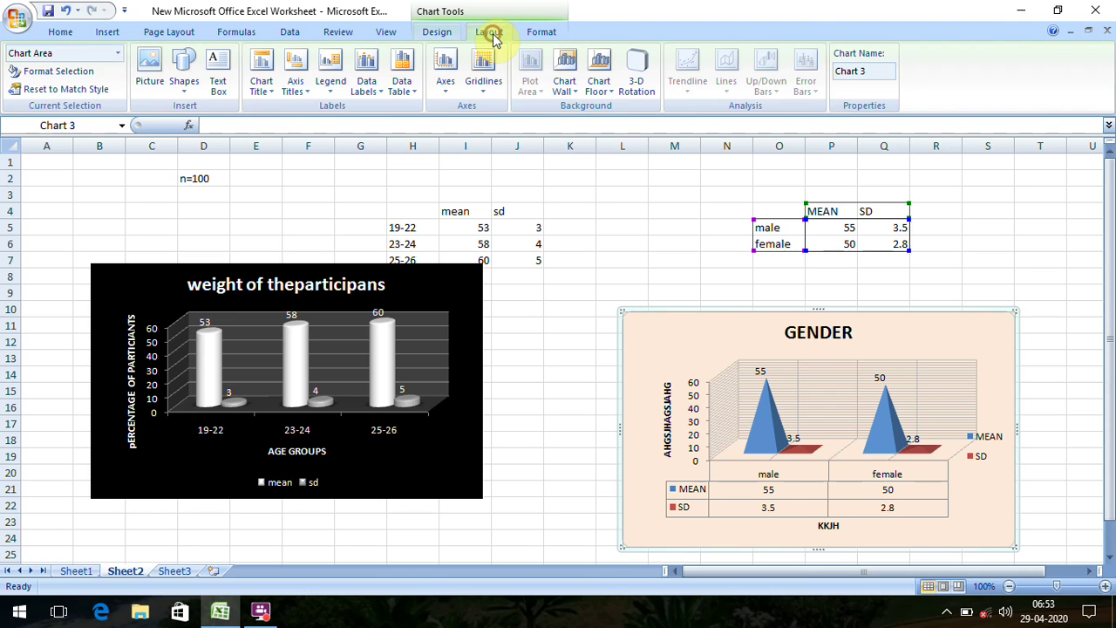
{"action": "left_click", "coordinate": [578, 94]}
{"action": "left_click", "coordinate": [641, 159]}
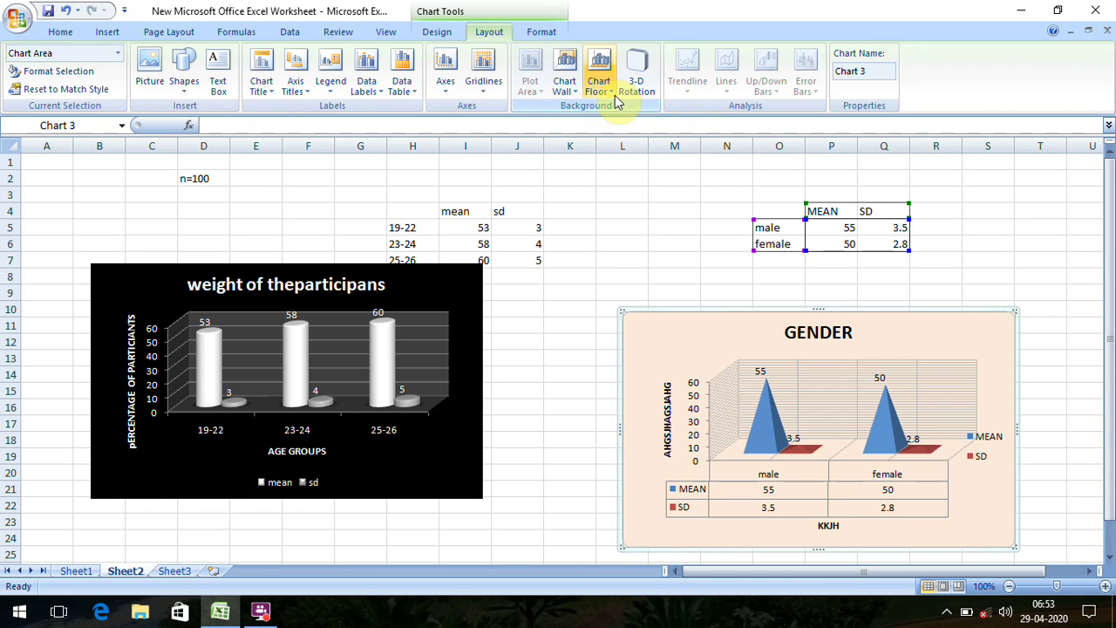
{"action": "left_click", "coordinate": [613, 94]}
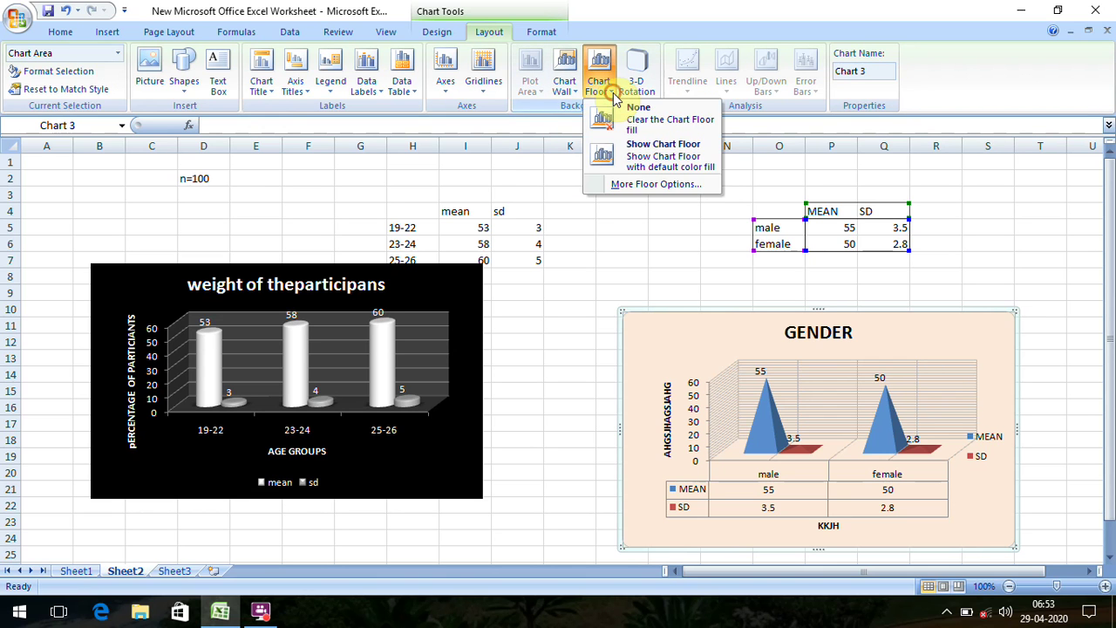
{"action": "left_click", "coordinate": [643, 219]}
{"action": "left_click", "coordinate": [445, 87]}
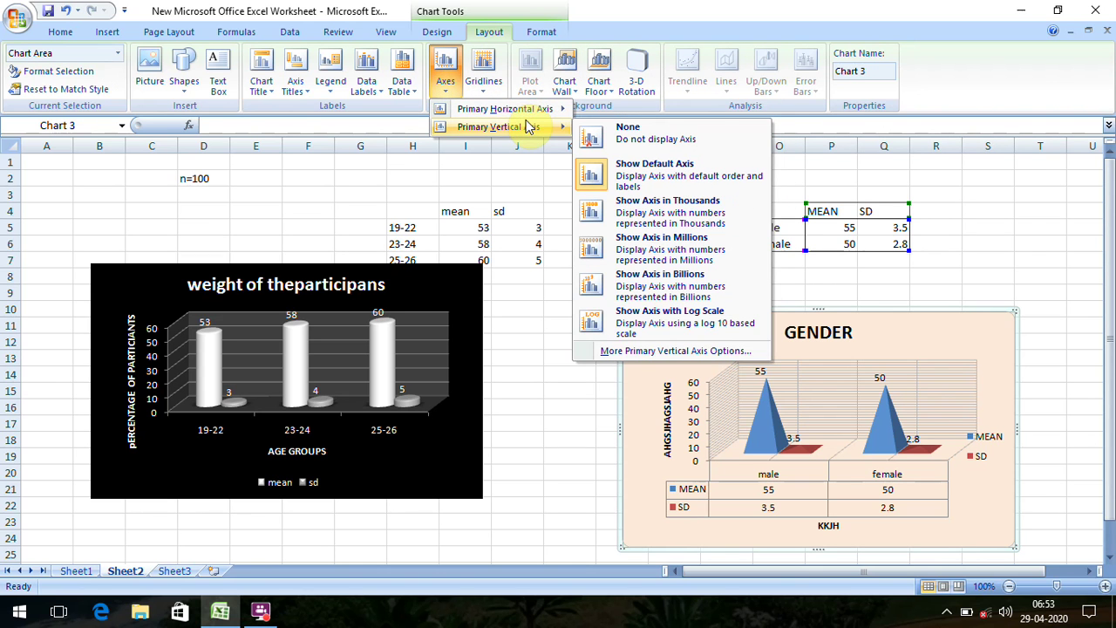
{"action": "mouse_move", "coordinate": [505, 109]}
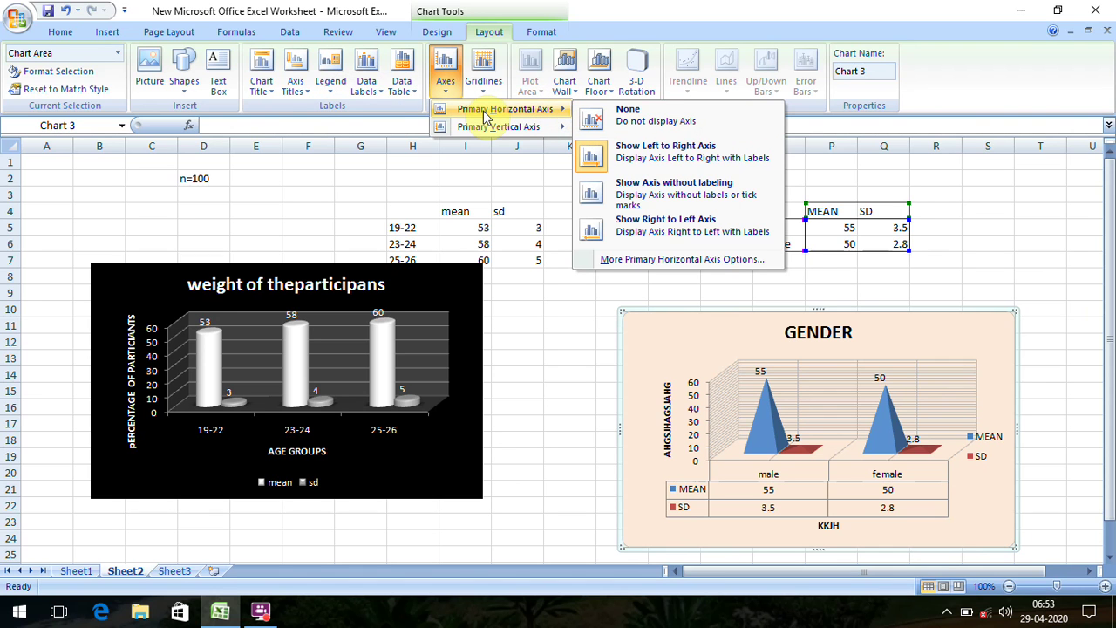
{"action": "left_click", "coordinate": [330, 87]}
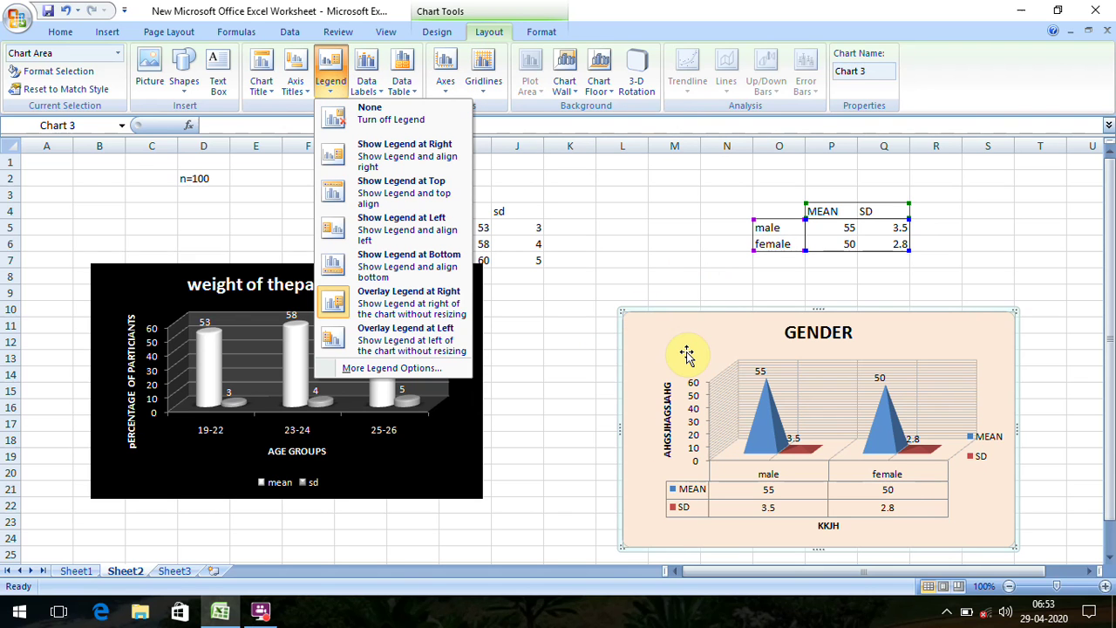
{"action": "left_click", "coordinate": [568, 282]}
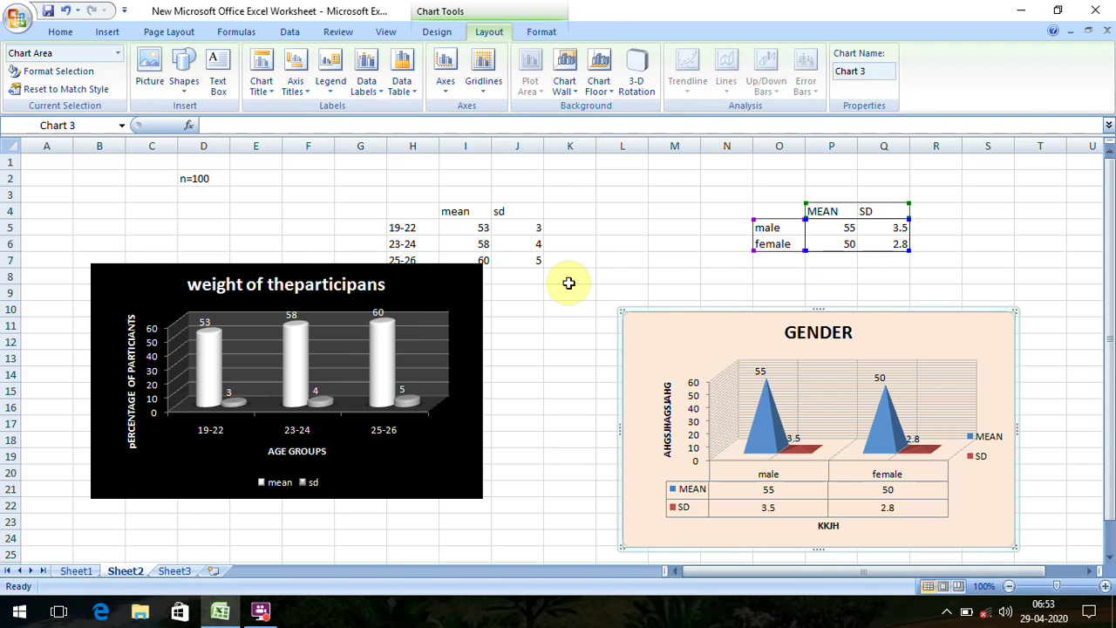